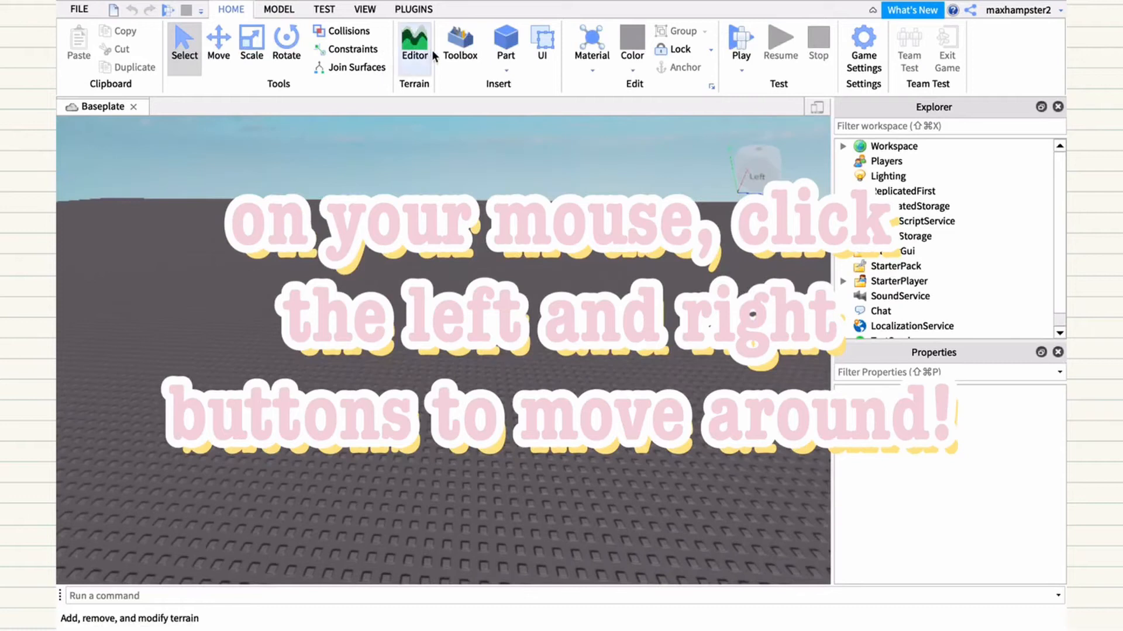
Step: Load the avatar onto the baseplate with the Load Character plugin using the account's username, and close the plugin window
{"action": "left_click", "coordinate": [278, 8]}
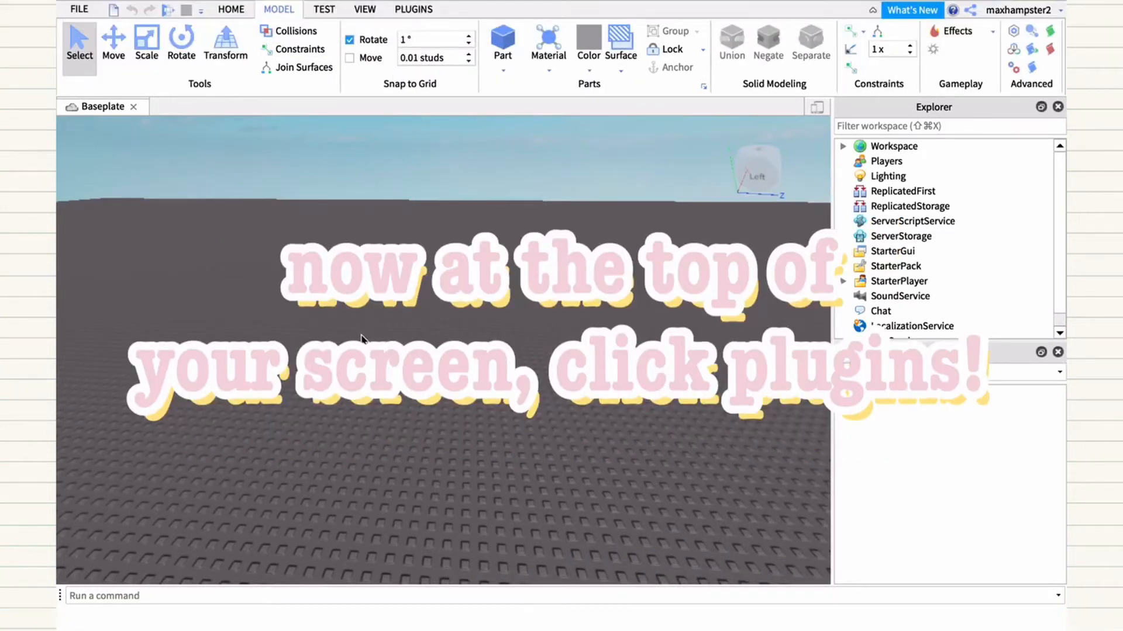
{"action": "left_click", "coordinate": [414, 8]}
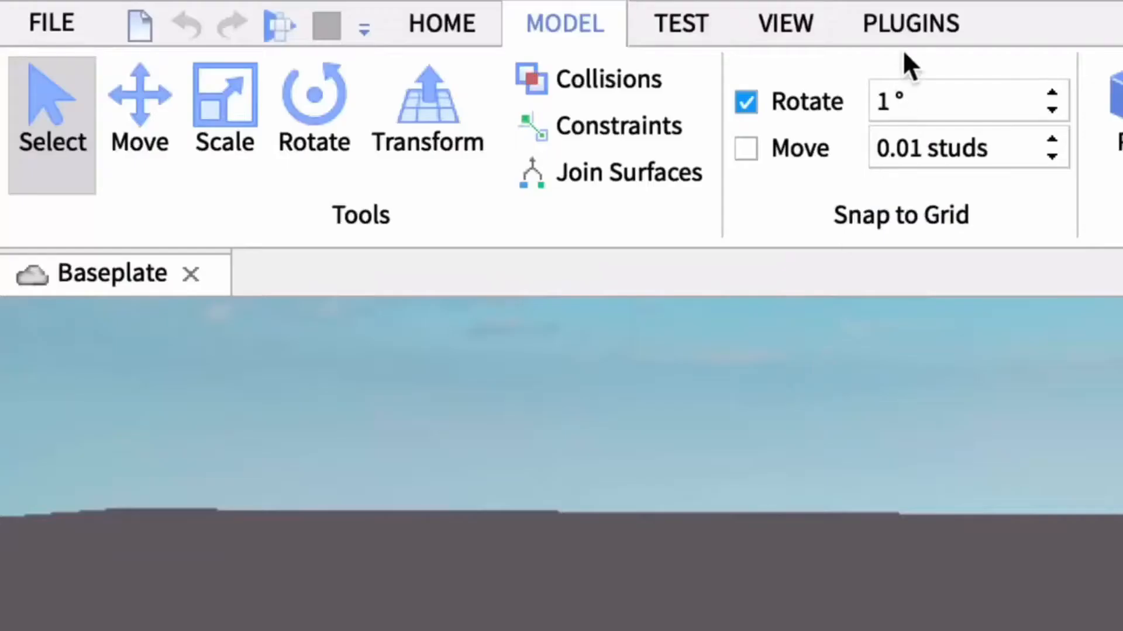
{"action": "left_click", "coordinate": [413, 9]}
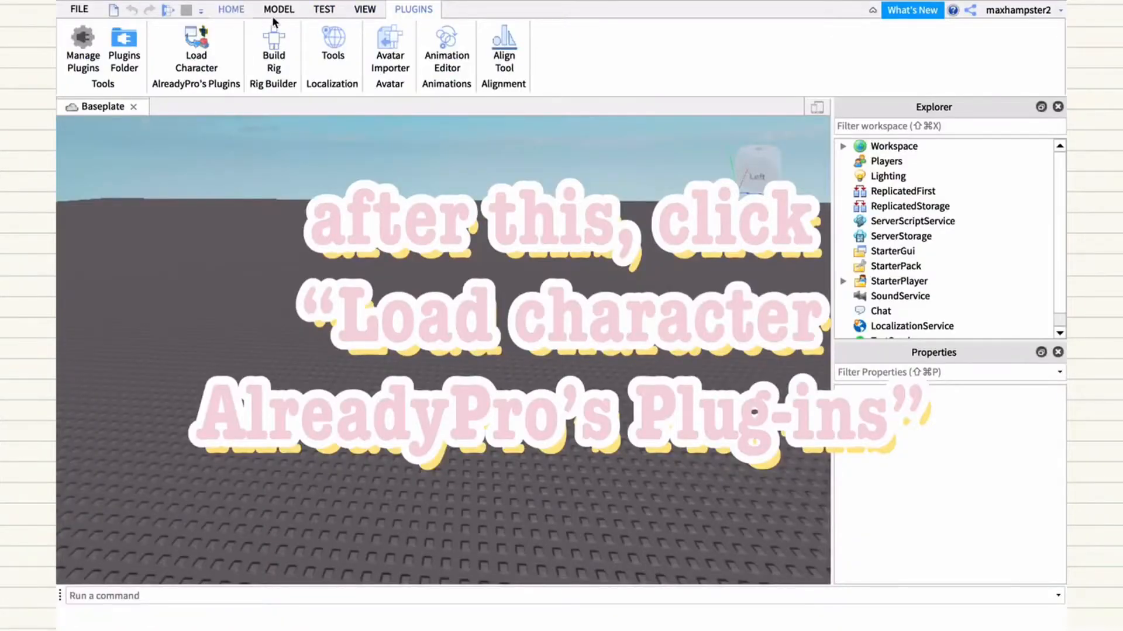
{"action": "left_click", "coordinate": [194, 52]}
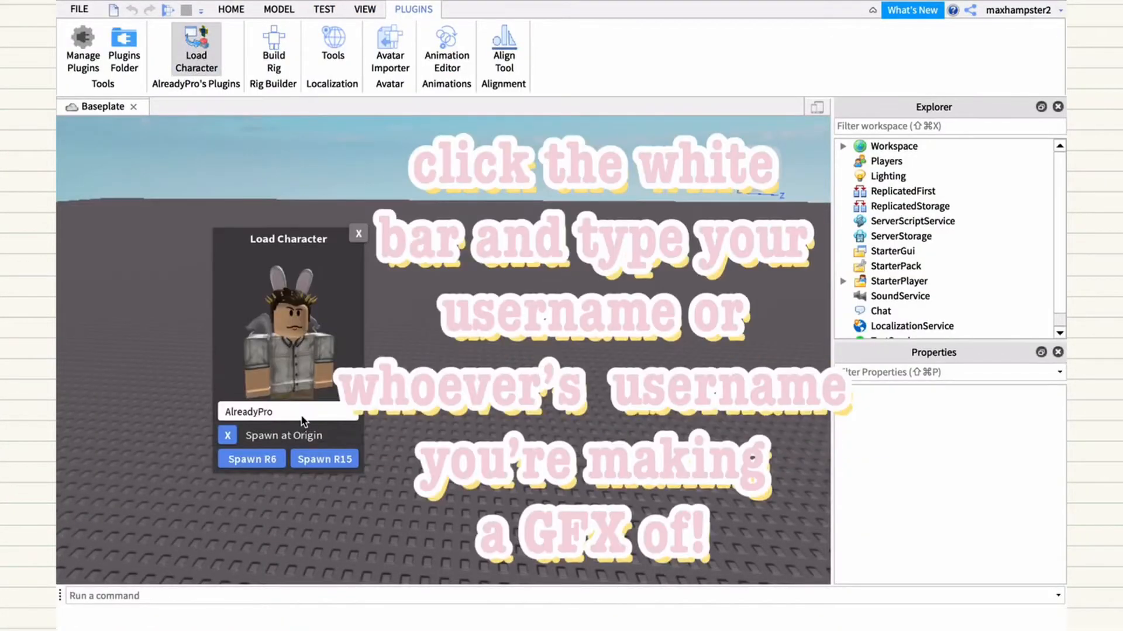
{"action": "left_click", "coordinate": [242, 410]}
{"action": "type", "text": "maxhampst"}
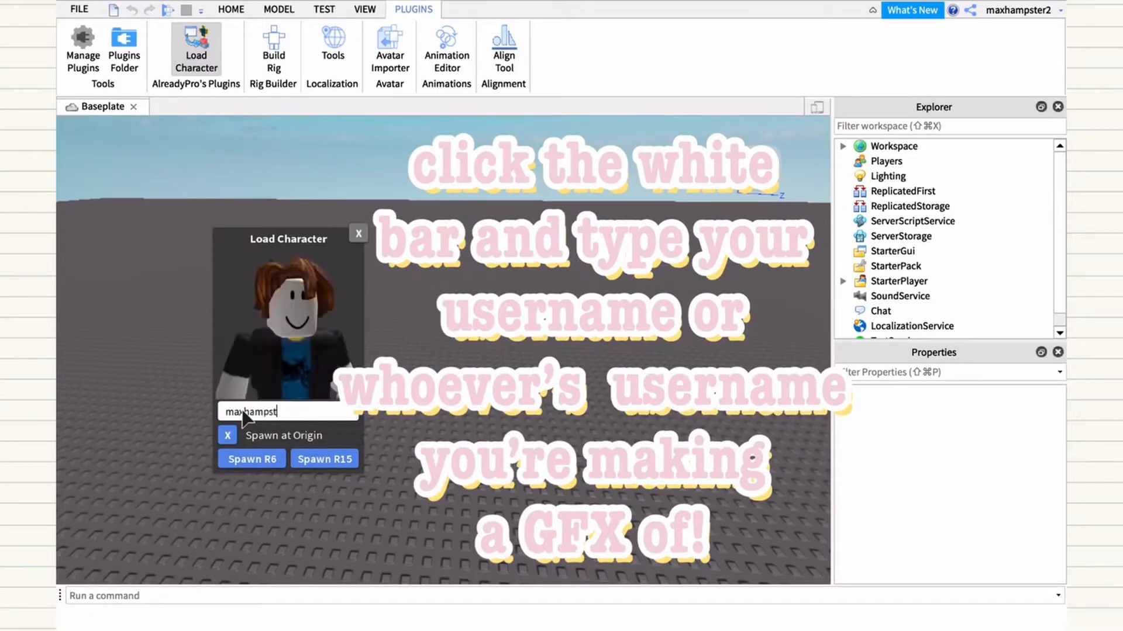
{"action": "type", "text": "er2"}
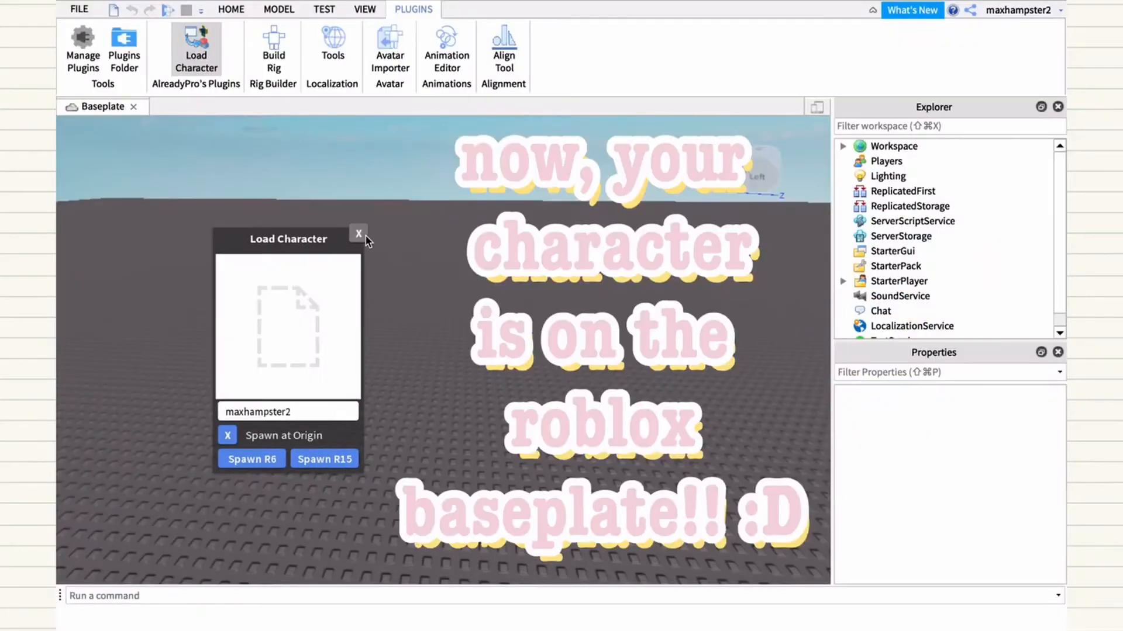
{"action": "left_click", "coordinate": [358, 233]}
{"action": "right_click_drag", "start_coordinate": [366, 235], "coordinate": [363, 234]}
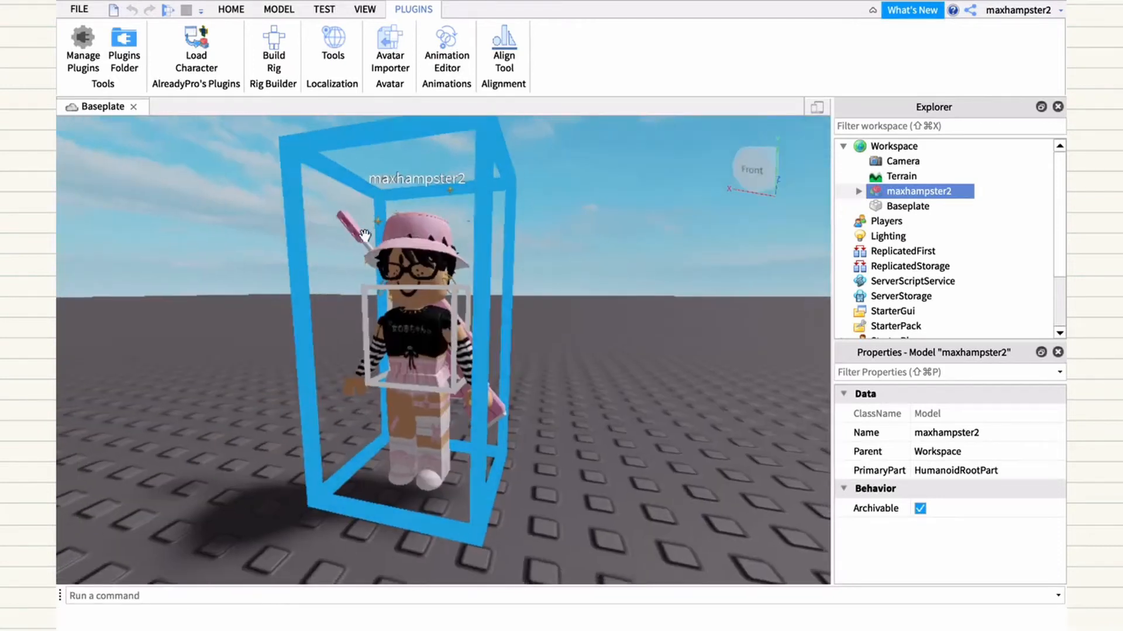
{"action": "right_click_drag", "start_coordinate": [365, 235], "coordinate": [365, 236]}
{"action": "scroll", "coordinate": [365, 236], "scroll_direction": "down", "scroll_amount": 3}
{"action": "left_click", "coordinate": [365, 235]}
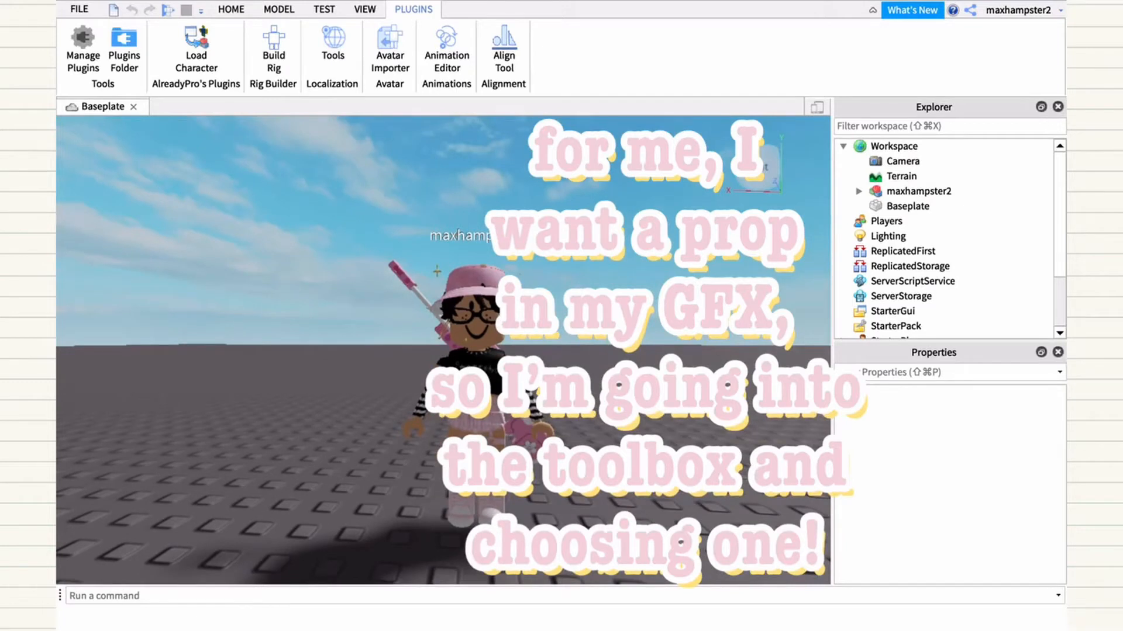
Step: Search the Toolbox models for "strawberry milk" and try the Milk bottle model as a prop
{"action": "right_click_drag", "start_coordinate": [602, 295], "coordinate": [603, 294]}
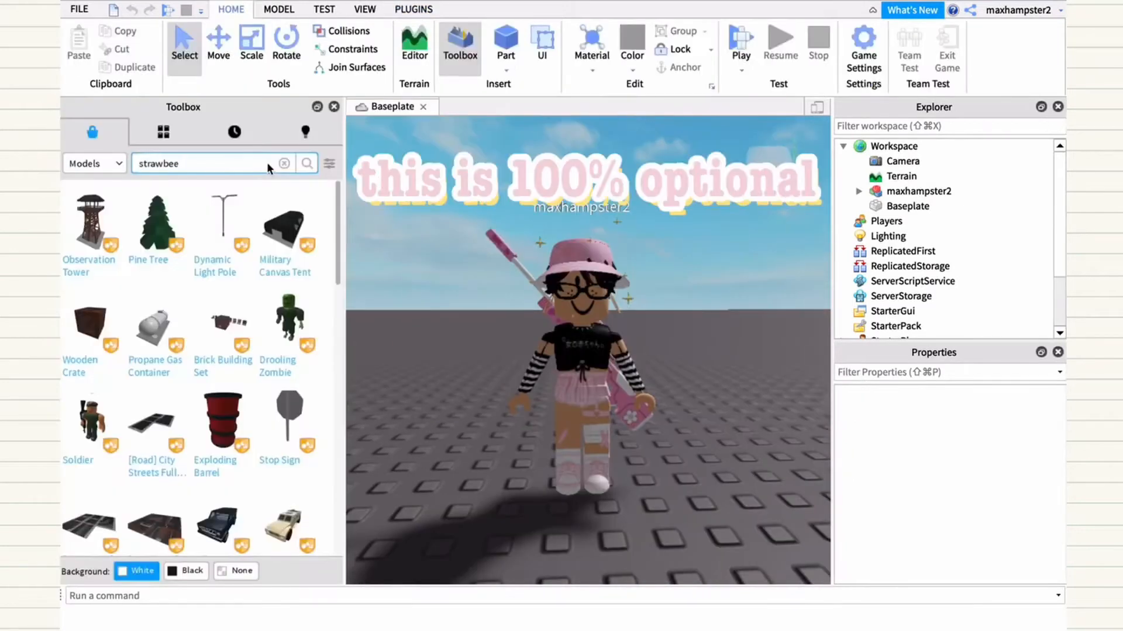
{"action": "type", "text": "milk"}
{"action": "key", "text": "Return"}
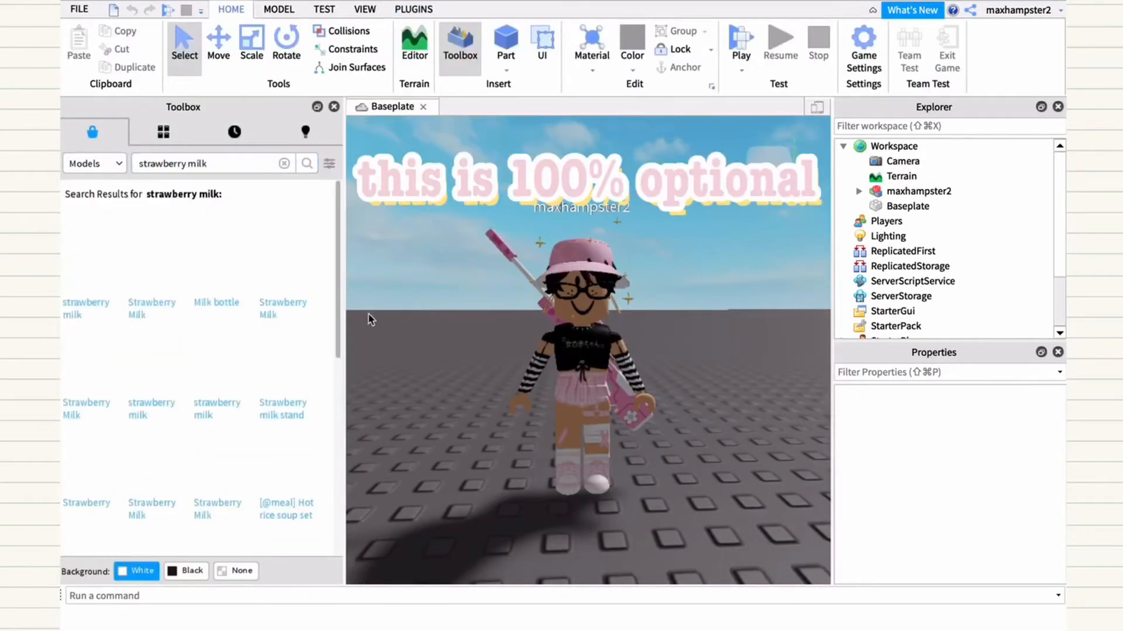
{"action": "left_click", "coordinate": [223, 264]}
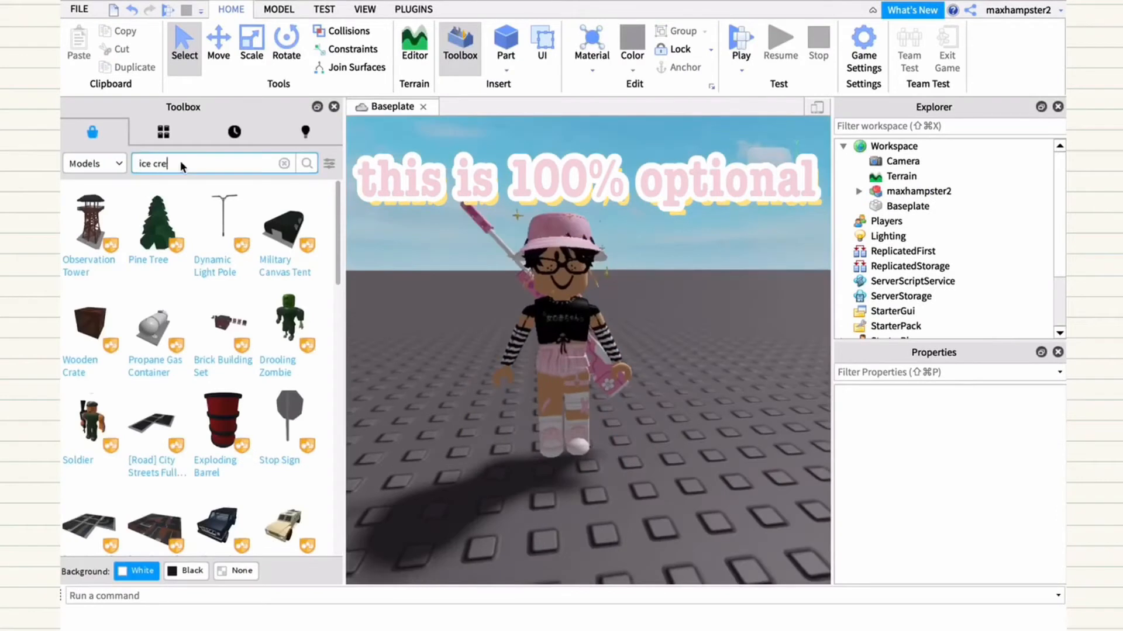
Step: Search the Toolbox models for "ice cream" and try a soft-serve ice cream cone as the avatar's prop
{"action": "type", "text": "am"}
{"action": "key", "text": "Return"}
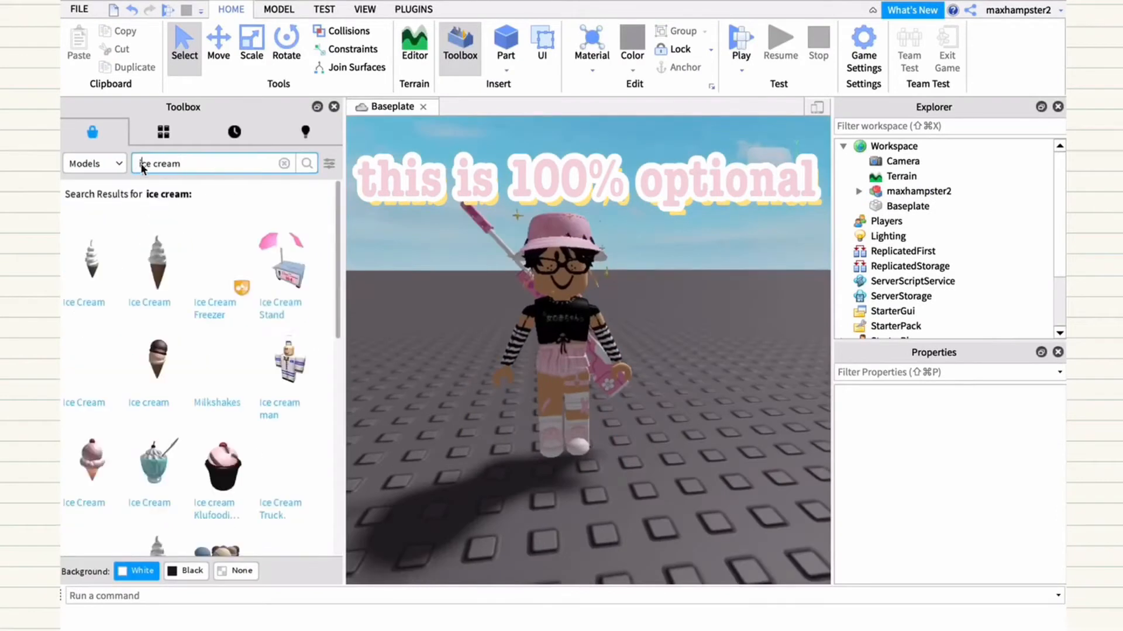
{"action": "scroll", "coordinate": [163, 431], "scroll_direction": "down", "scroll_amount": 5}
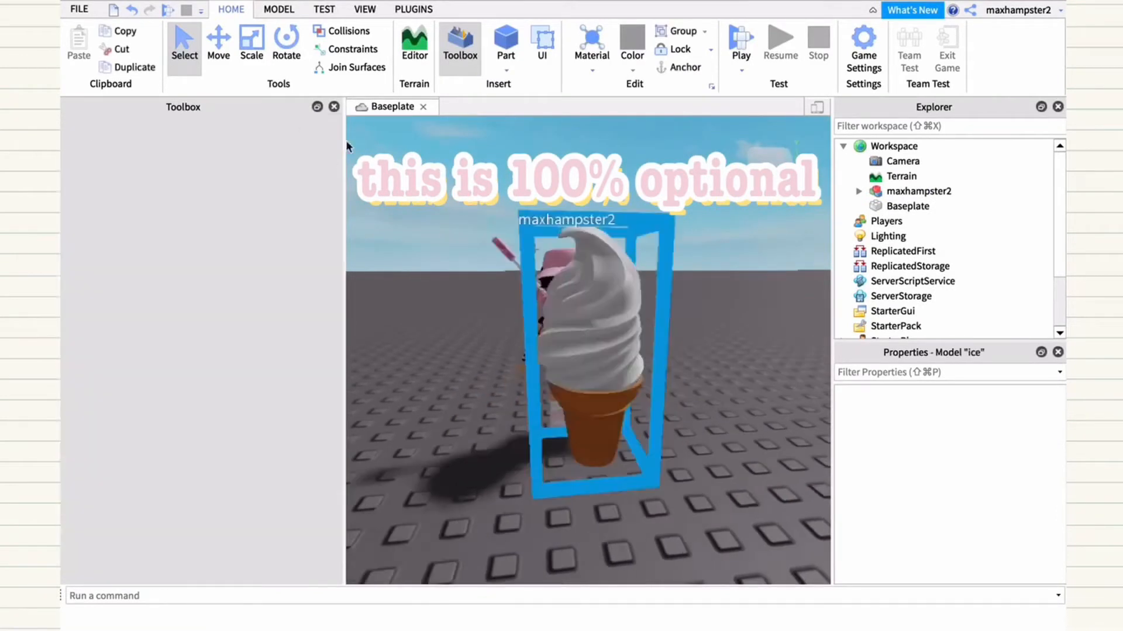
{"action": "left_click", "coordinate": [334, 107]}
{"action": "left_click", "coordinate": [859, 191]}
{"action": "left_click", "coordinate": [921, 221]}
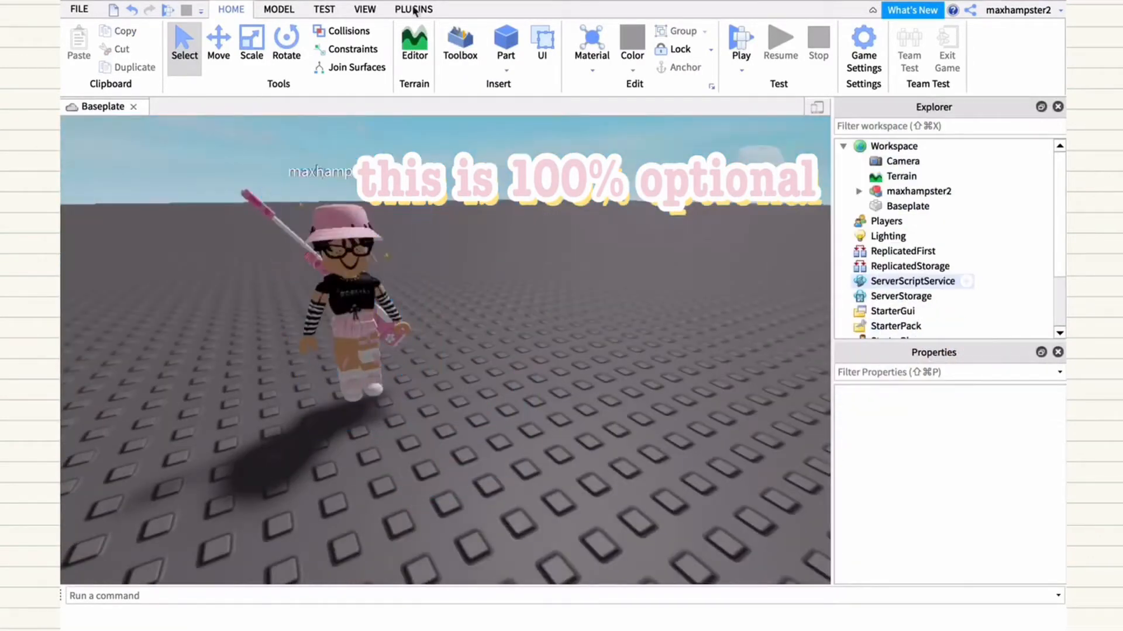
Step: Insert the Cookie prop and move it into the avatar's hand
{"action": "left_click", "coordinate": [153, 282]}
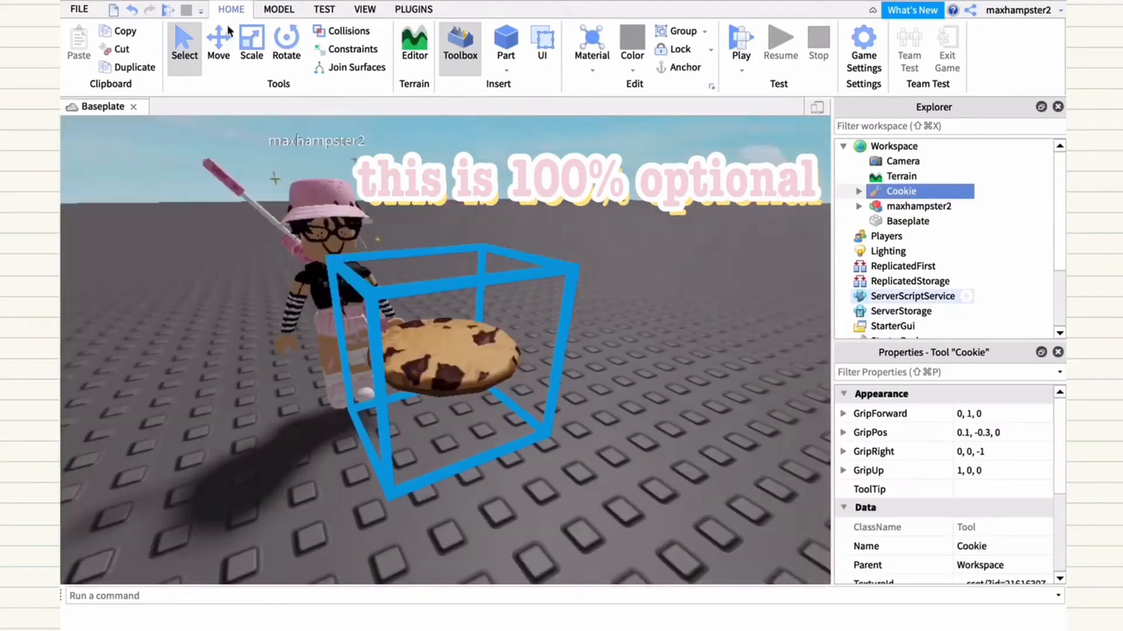
{"action": "key", "text": "super+2"}
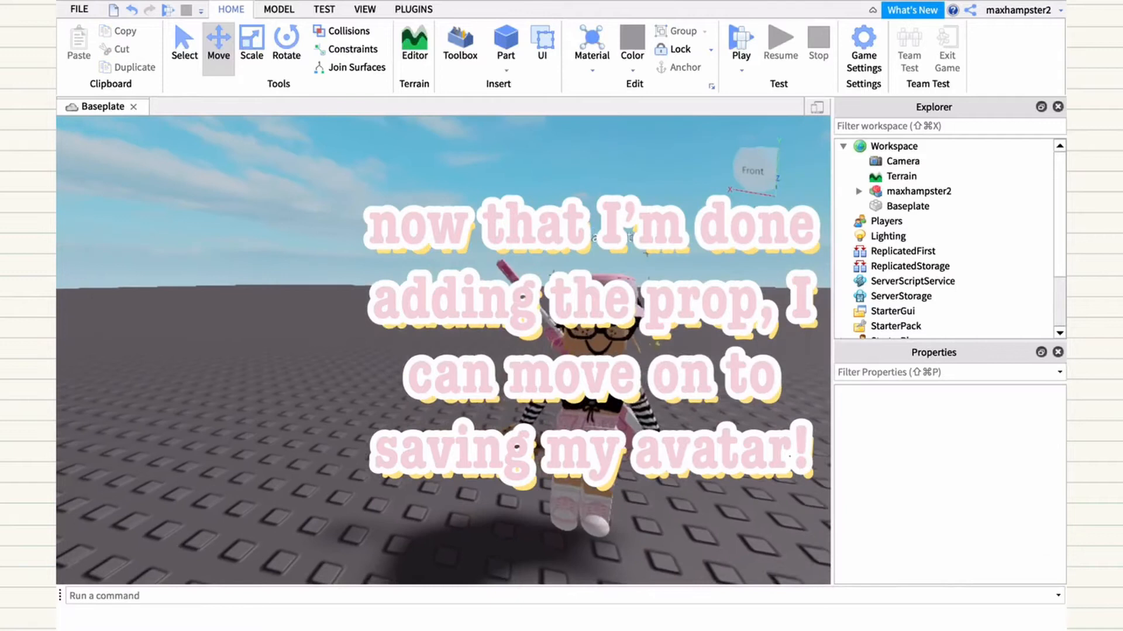
{"action": "right_click_drag", "start_coordinate": [445, 351], "coordinate": [500, 351]}
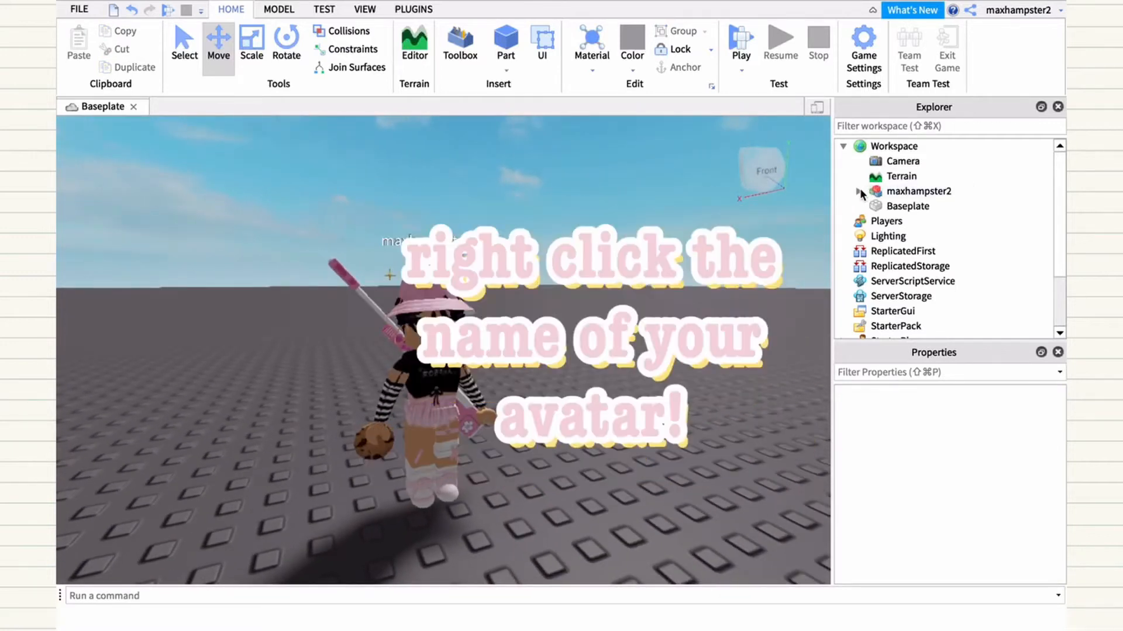
Step: Export the avatar model together with its cookie to the Desktop as "max with cookie"
{"action": "left_click", "coordinate": [858, 191]}
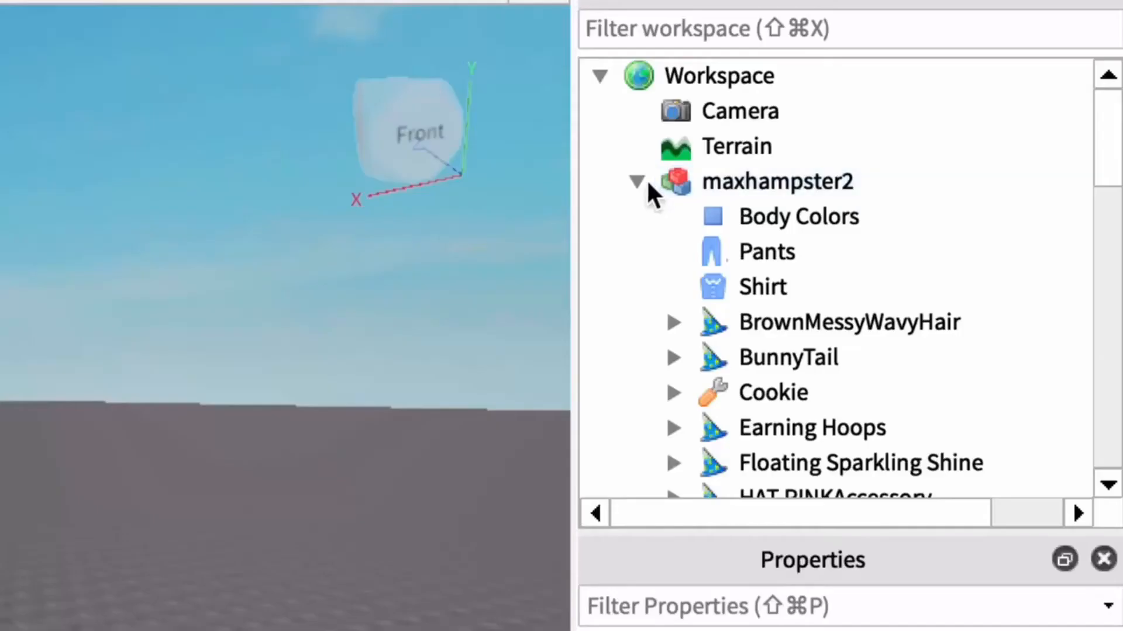
{"action": "left_click", "coordinate": [858, 190]}
{"action": "right_click", "coordinate": [875, 191]}
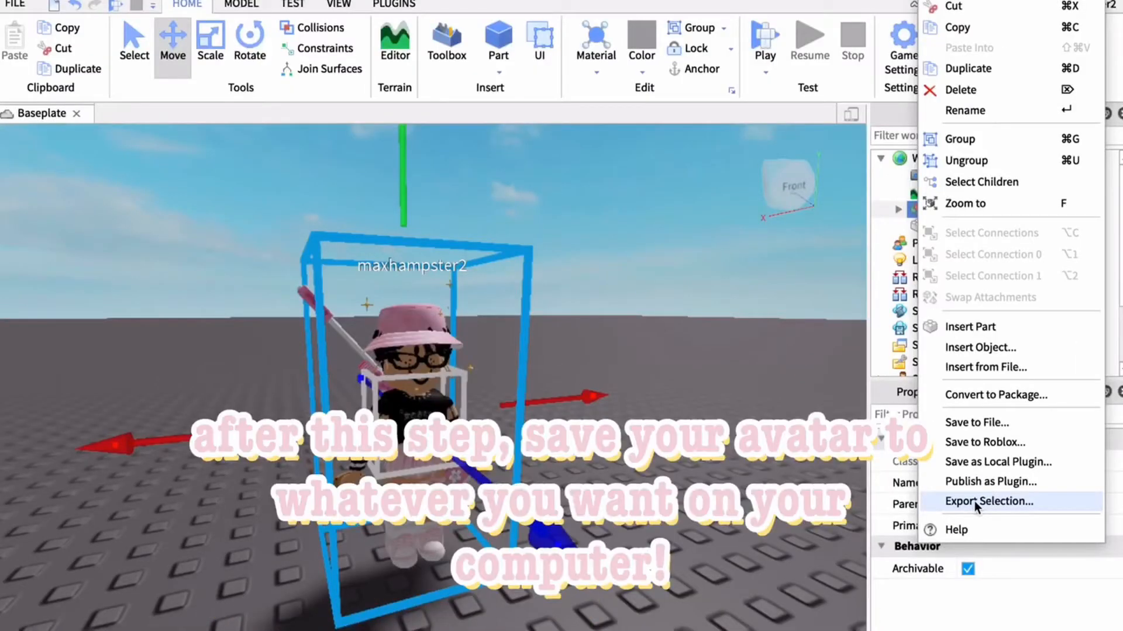
{"action": "left_click", "coordinate": [974, 501]}
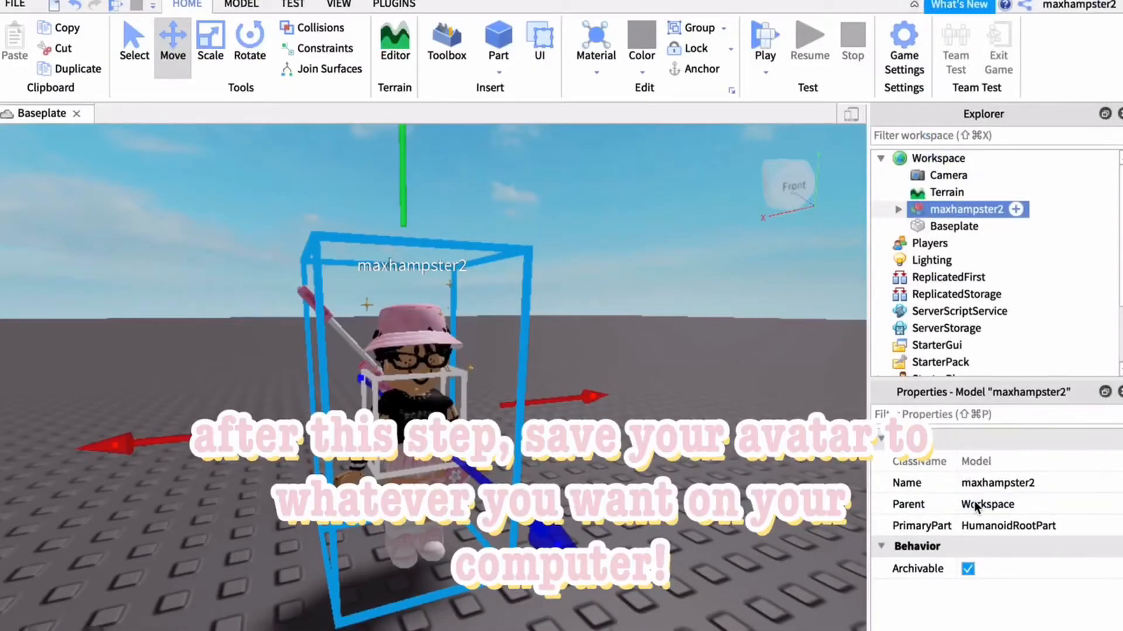
{"action": "left_click", "coordinate": [606, 231]}
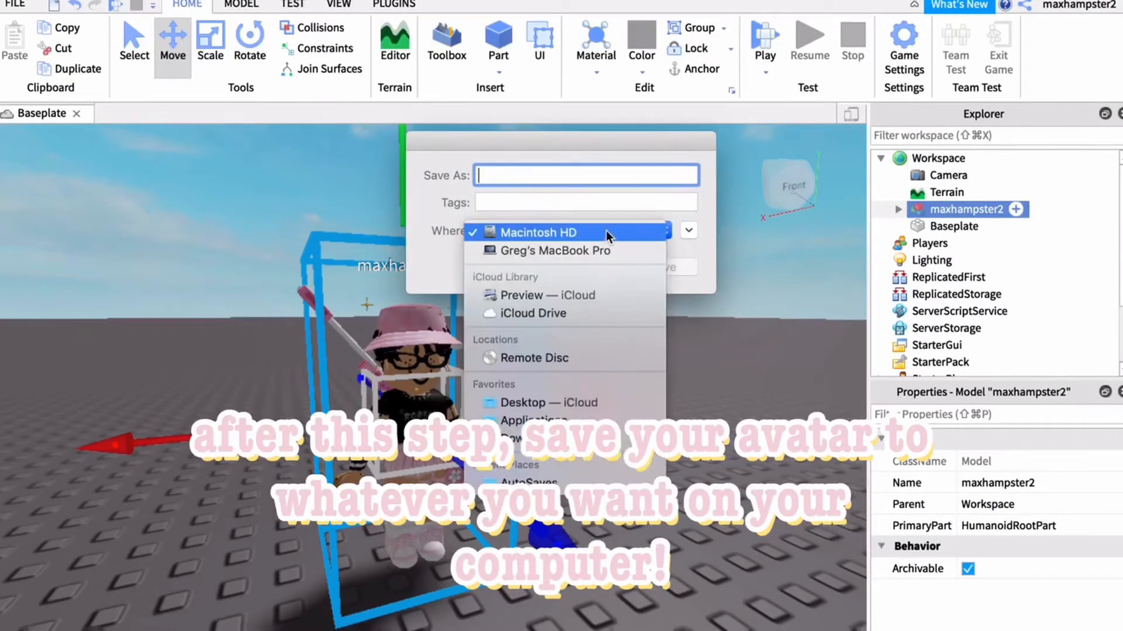
{"action": "left_click", "coordinate": [532, 403]}
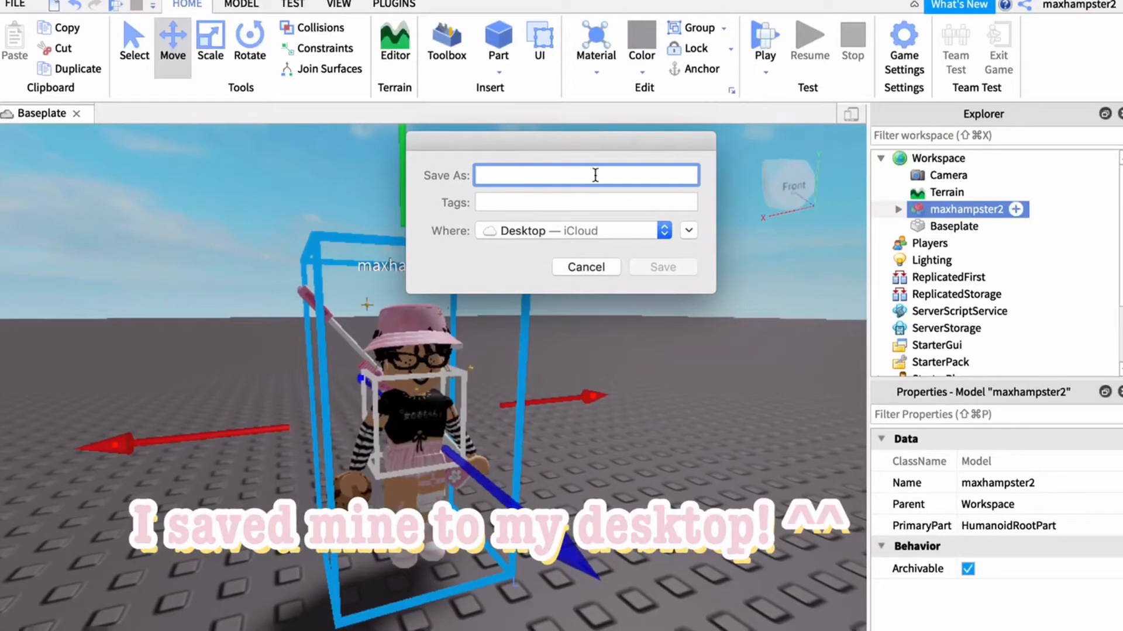
{"action": "type", "text": "max with cookie"}
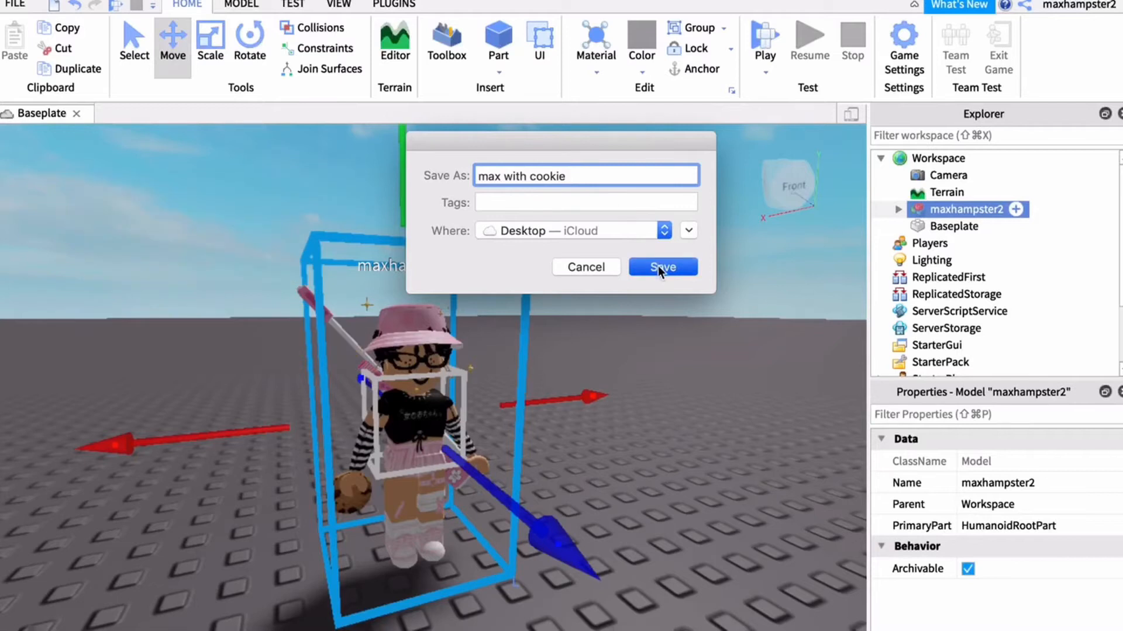
{"action": "left_click", "coordinate": [661, 266]}
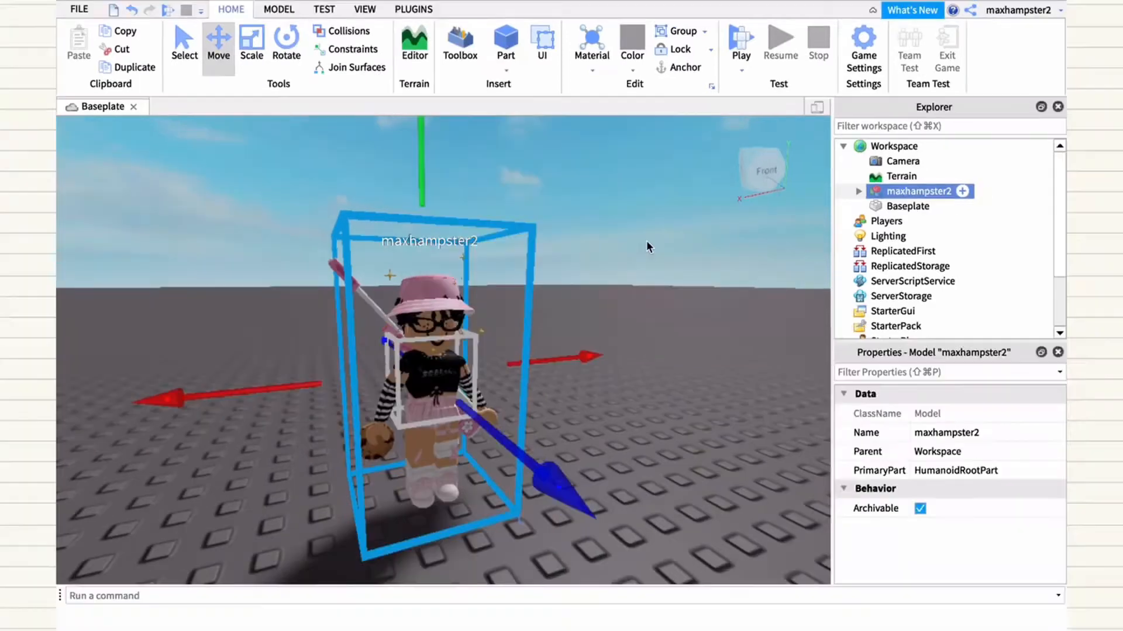
Step: Take Roblox Studio out of full screen, minimize its window and launch Blender
{"action": "mouse_move", "coordinate": [114, 5]}
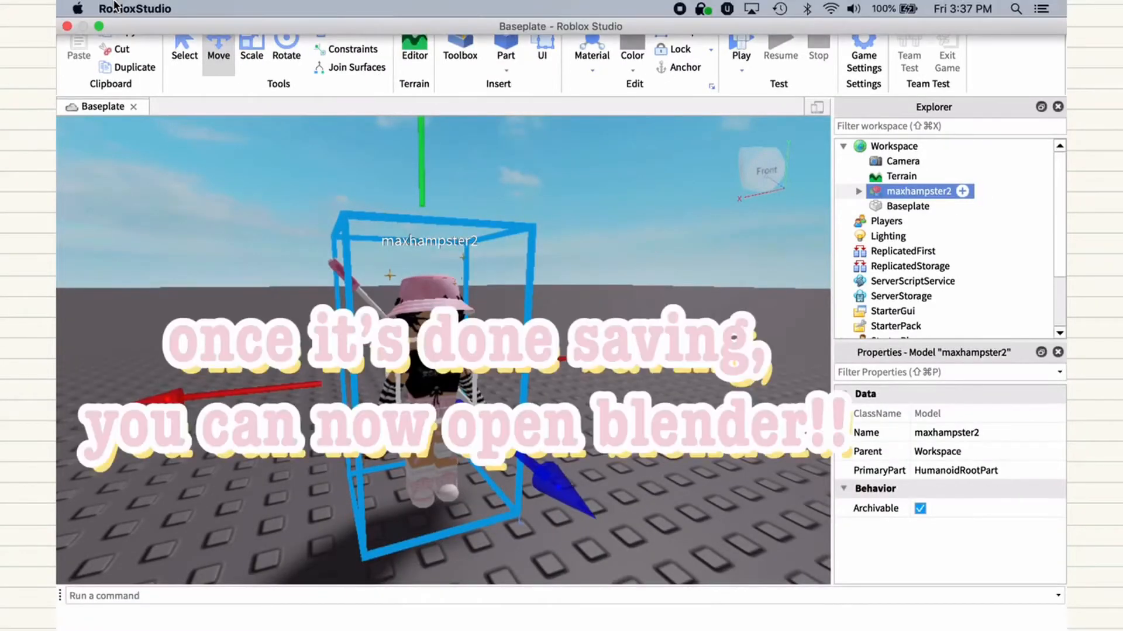
{"action": "left_click", "coordinate": [98, 26]}
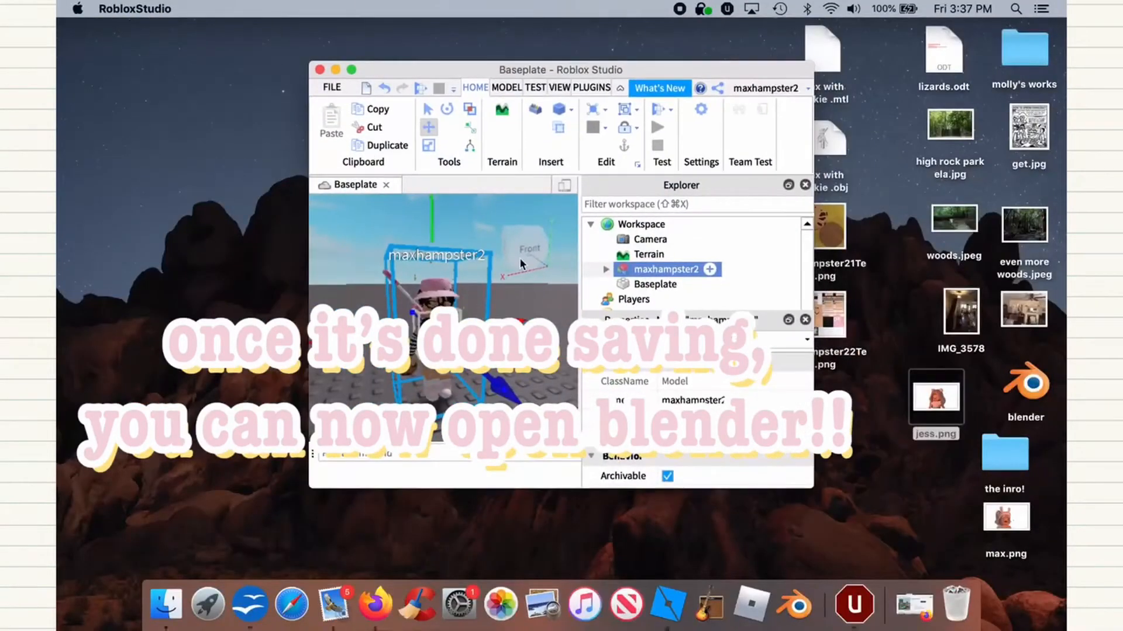
{"action": "left_click", "coordinate": [336, 69]}
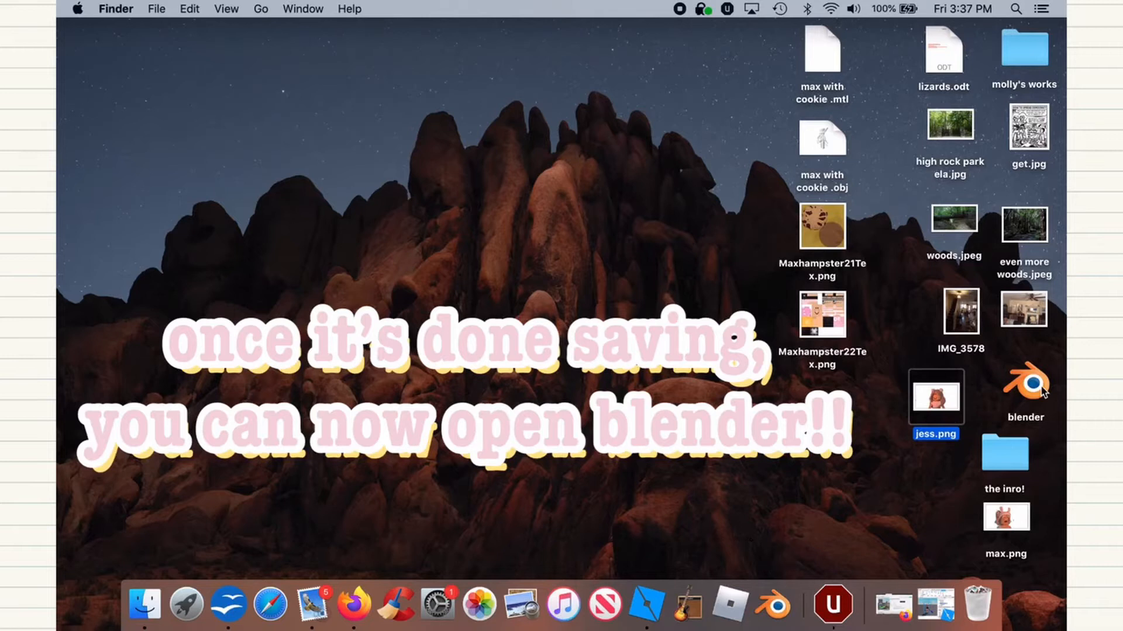
{"action": "left_click", "coordinate": [766, 614]}
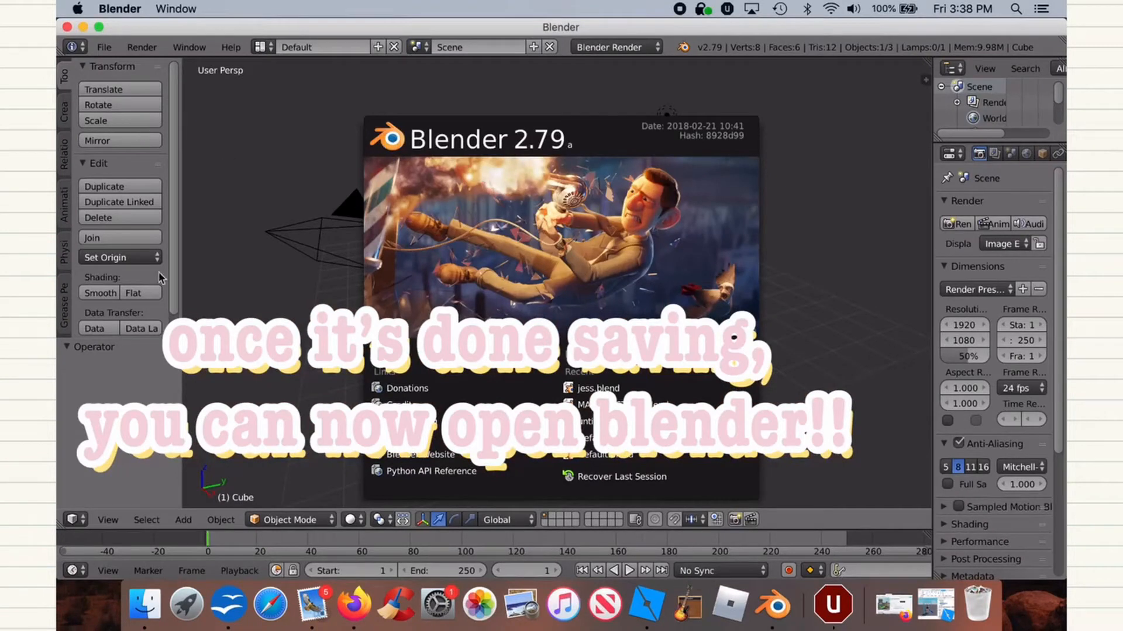
Step: Switch to Firefox and follow the Blender download link in the info! document to the Blender2.79 release folder
{"action": "left_click", "coordinate": [897, 616]}
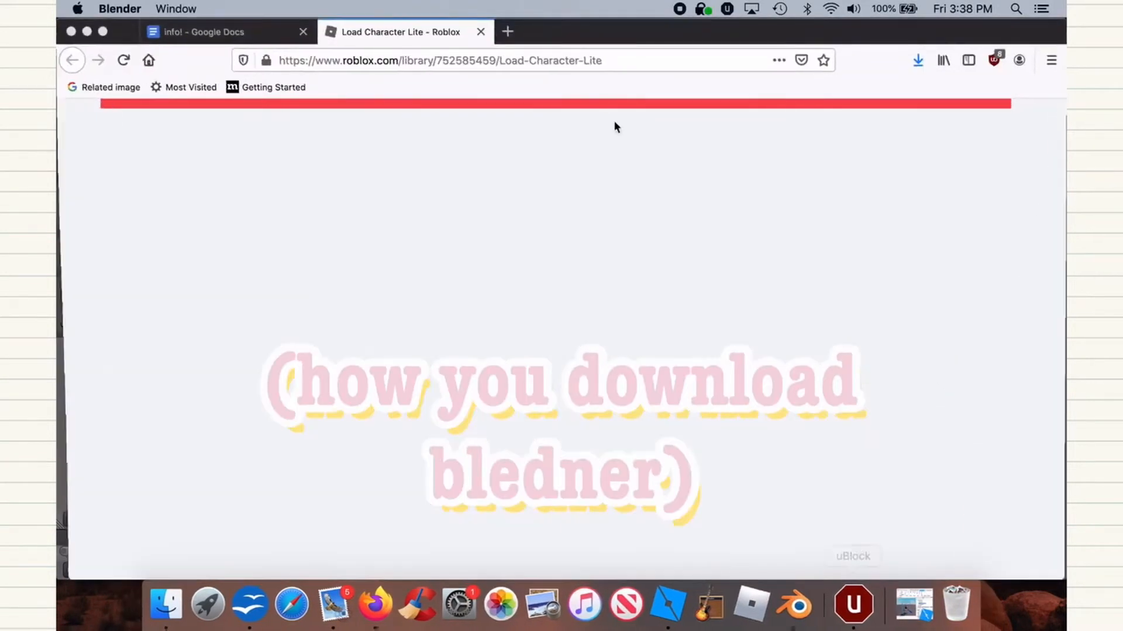
{"action": "left_click", "coordinate": [256, 32]}
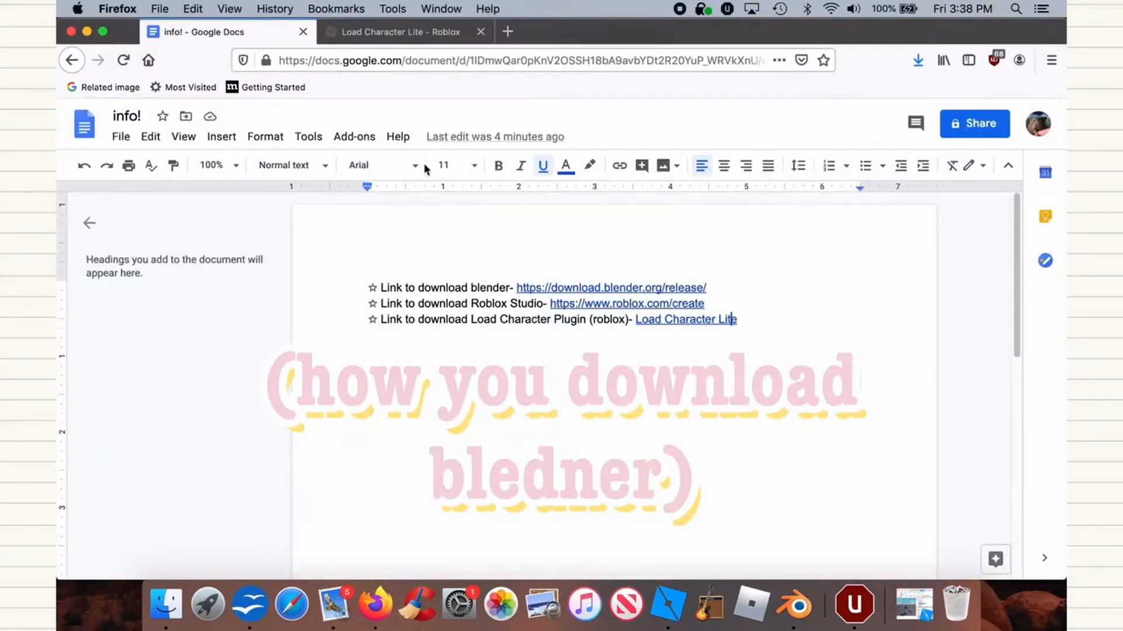
{"action": "left_click", "coordinate": [549, 288]}
{"action": "left_click", "coordinate": [569, 311]}
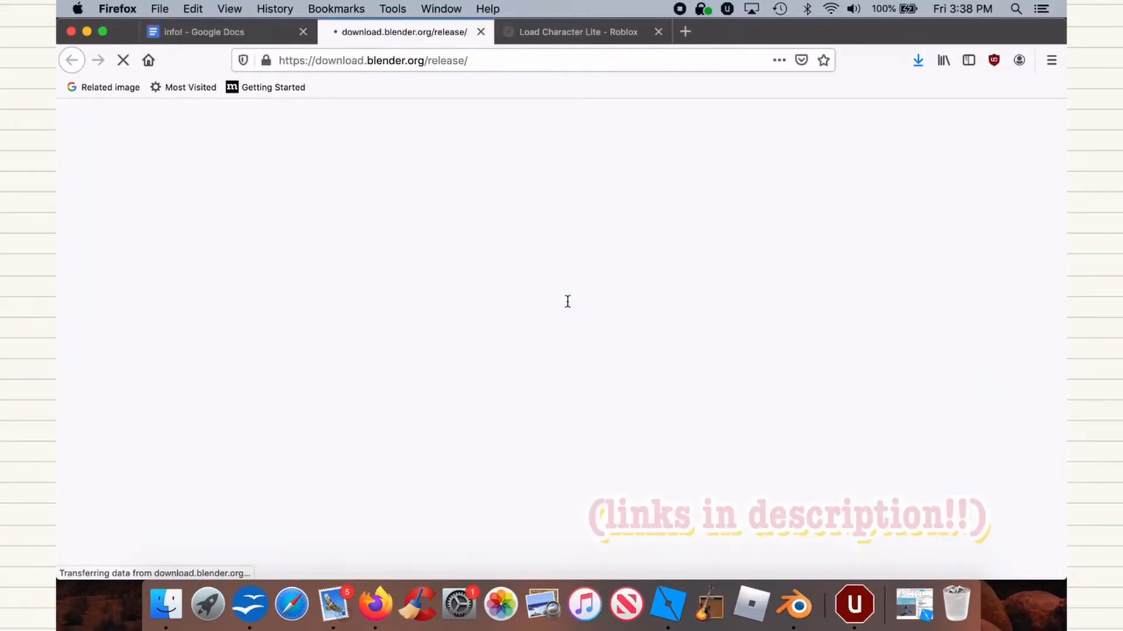
{"action": "scroll", "coordinate": [501, 193], "scroll_direction": "down", "scroll_amount": 10}
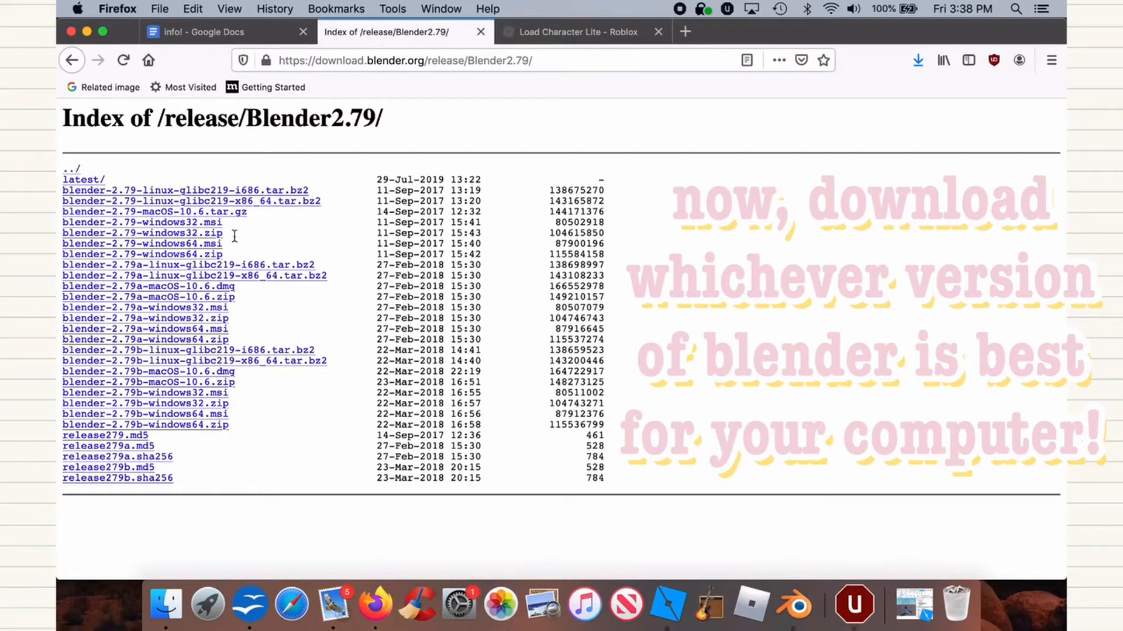
Step: Download blender-2.79a-macOS-10.6.dmg from the Blender2.79 release list and show the browser's downloads
{"action": "left_click_drag", "start_coordinate": [121, 172], "coordinate": [274, 489]}
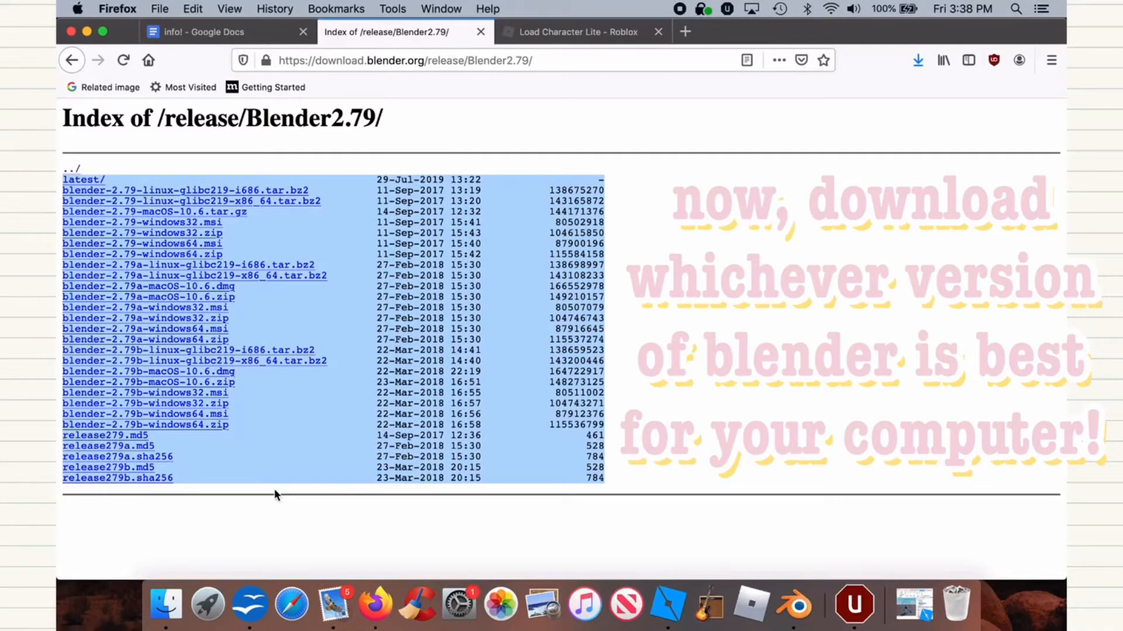
{"action": "left_click", "coordinate": [273, 489]}
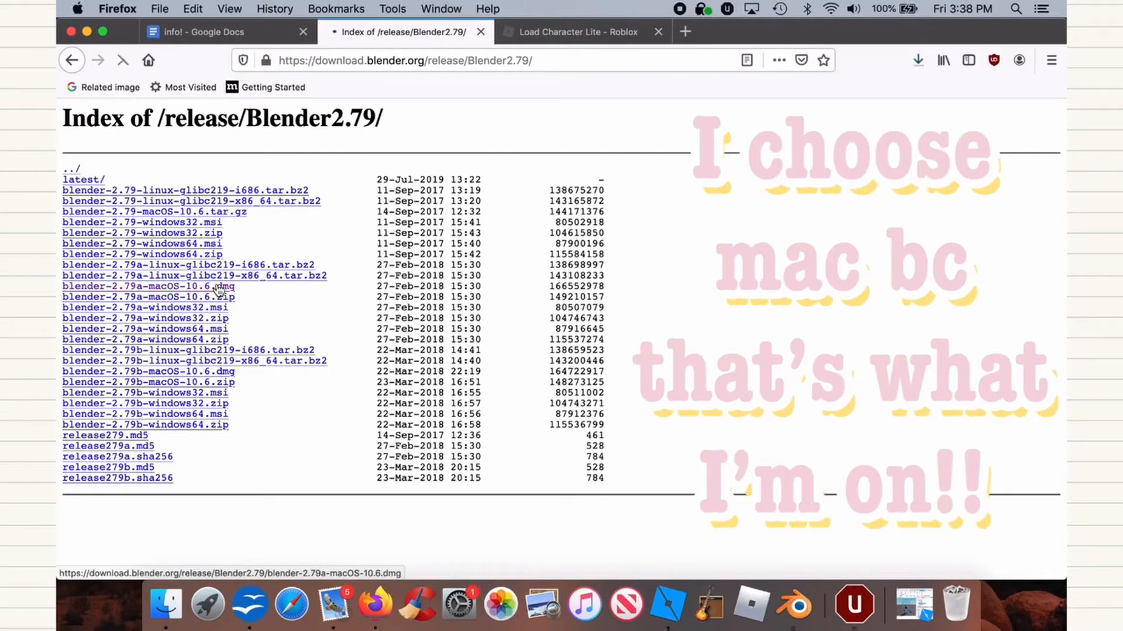
{"action": "left_click", "coordinate": [218, 290]}
{"action": "left_click", "coordinate": [918, 61]}
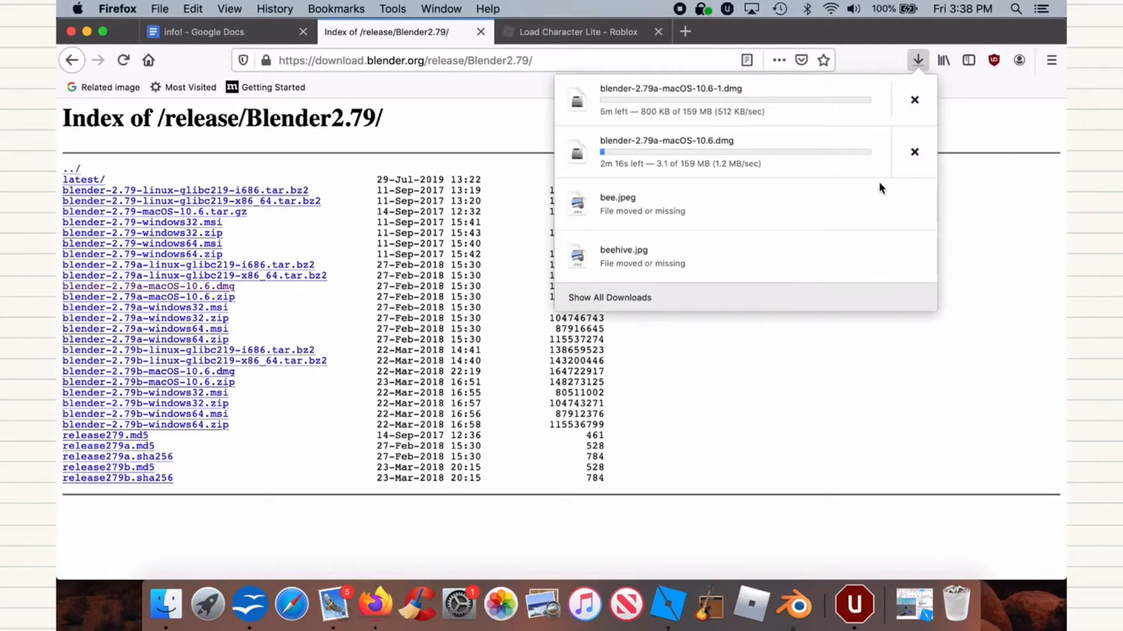
Step: Cancel both Blender 2.79a downloads, close the release page and minimize Firefox to return to Blender
{"action": "left_click", "coordinate": [915, 100]}
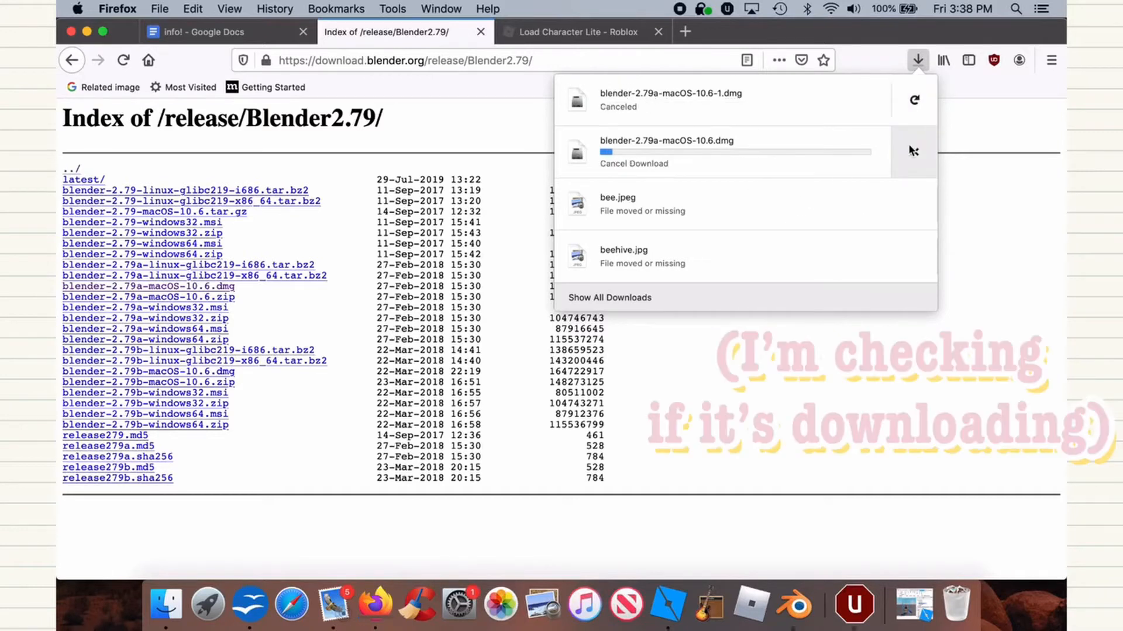
{"action": "left_click", "coordinate": [914, 152]}
{"action": "left_click", "coordinate": [480, 32]}
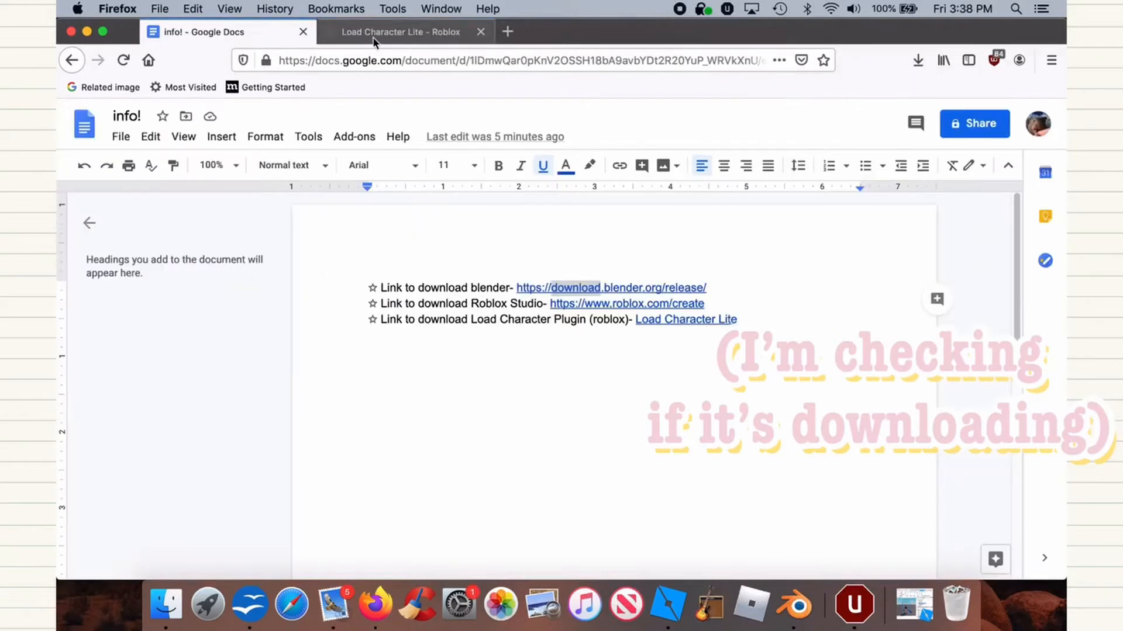
{"action": "left_click", "coordinate": [87, 31]}
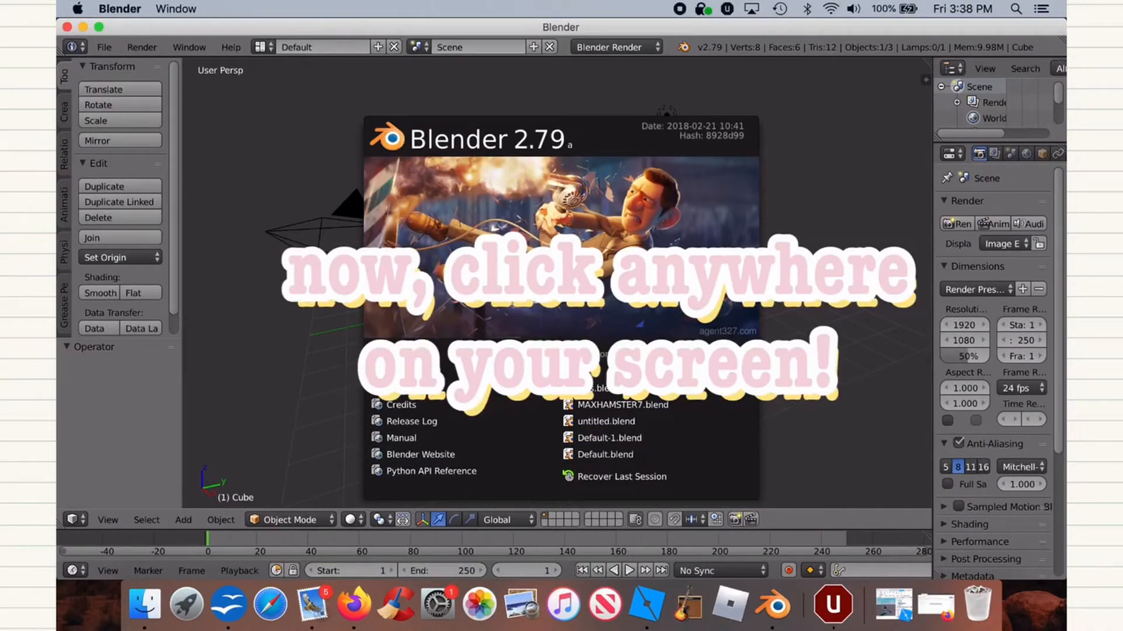
Step: Delete the default cube and set the render engine to Cycles Render
{"action": "left_click", "coordinate": [822, 320]}
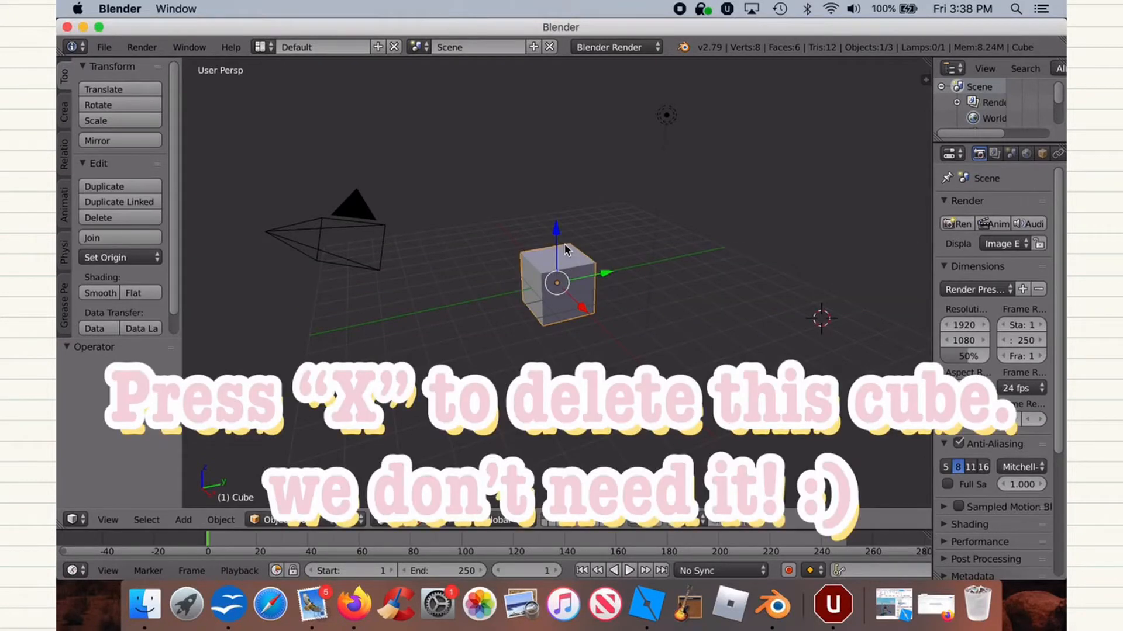
{"action": "key", "text": "x"}
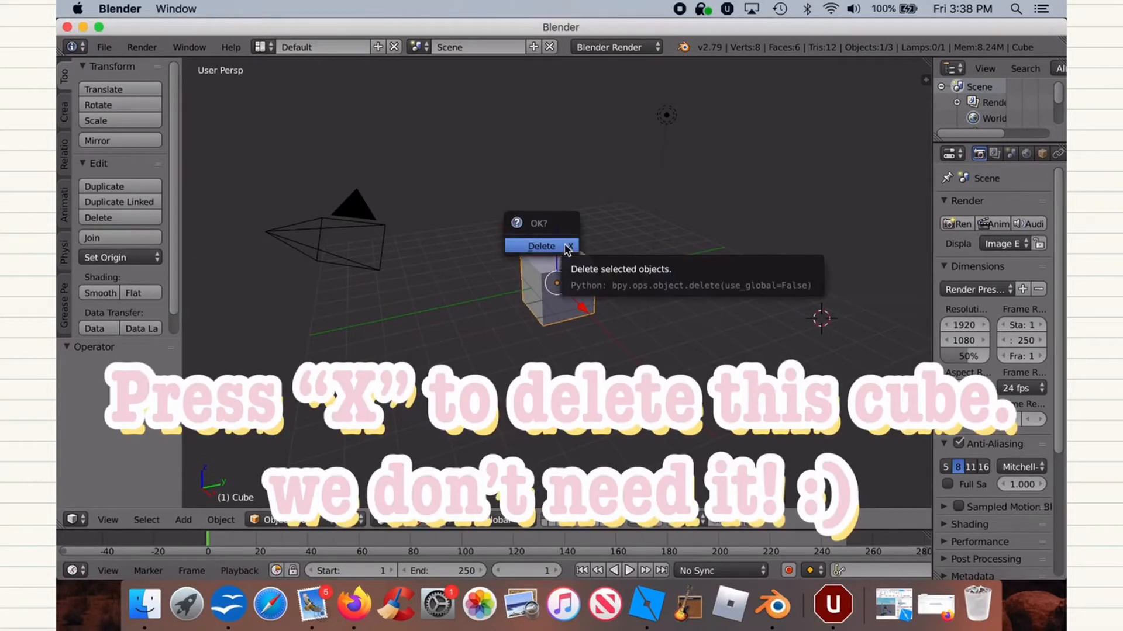
{"action": "left_click", "coordinate": [566, 248]}
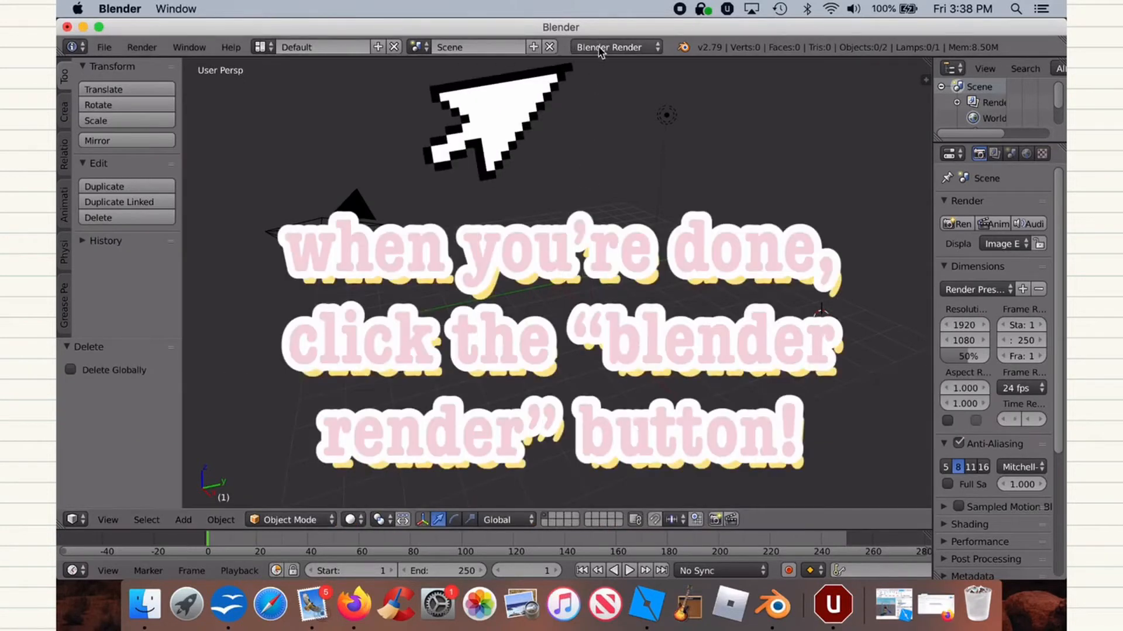
{"action": "left_click", "coordinate": [600, 48]}
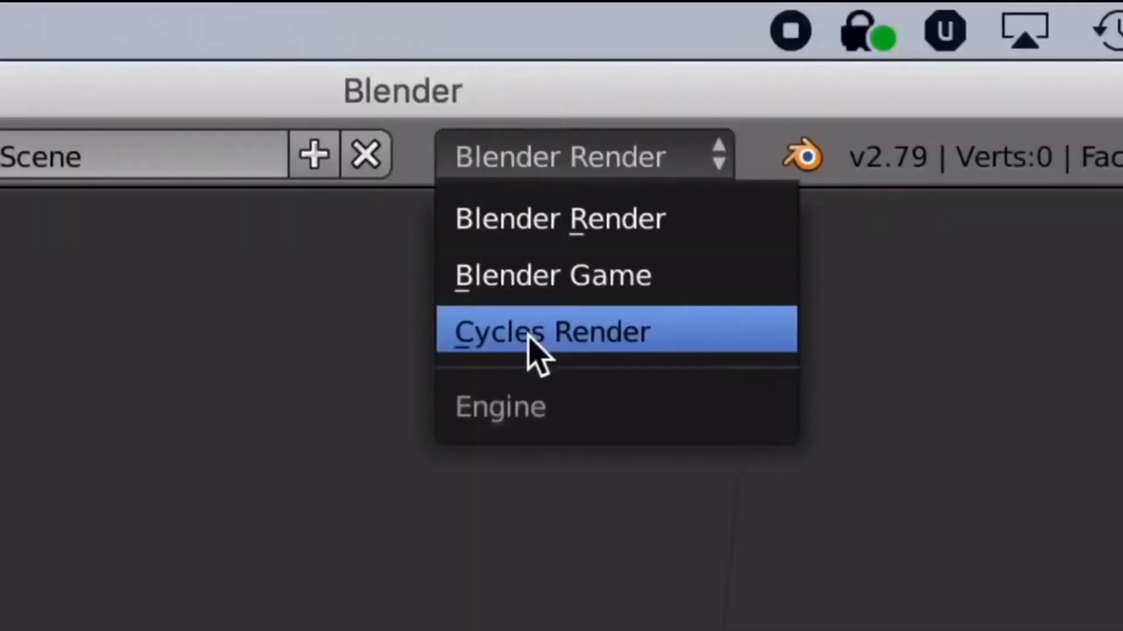
{"action": "left_click", "coordinate": [529, 336]}
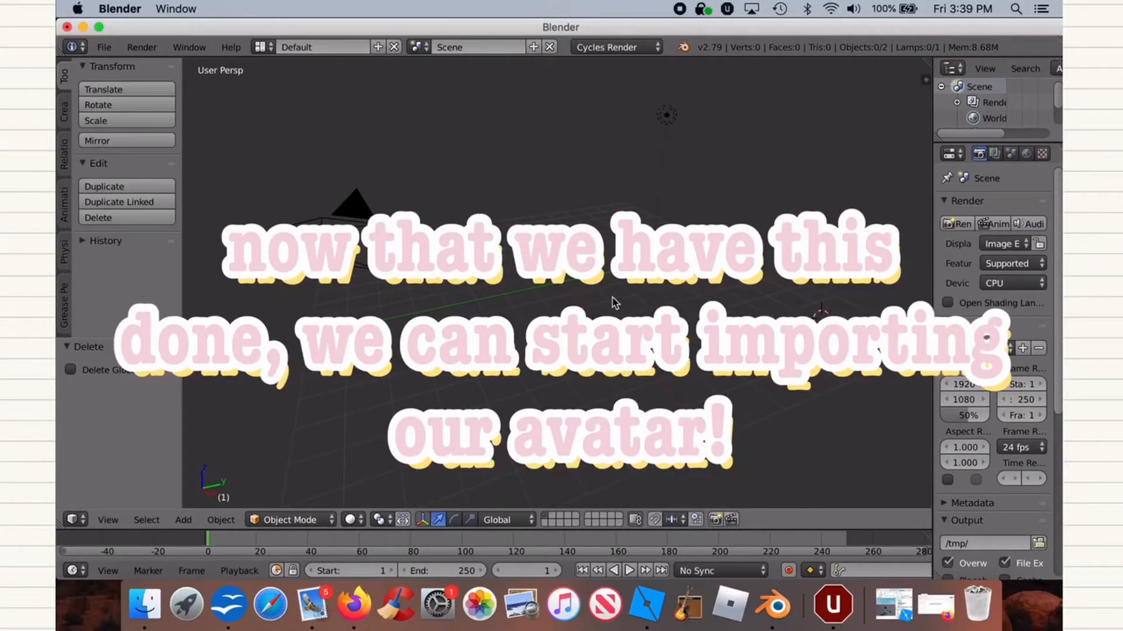
Step: Import the Wavefront file "max with cookie .obj" from the Desktop folder
{"action": "left_click", "coordinate": [104, 47]}
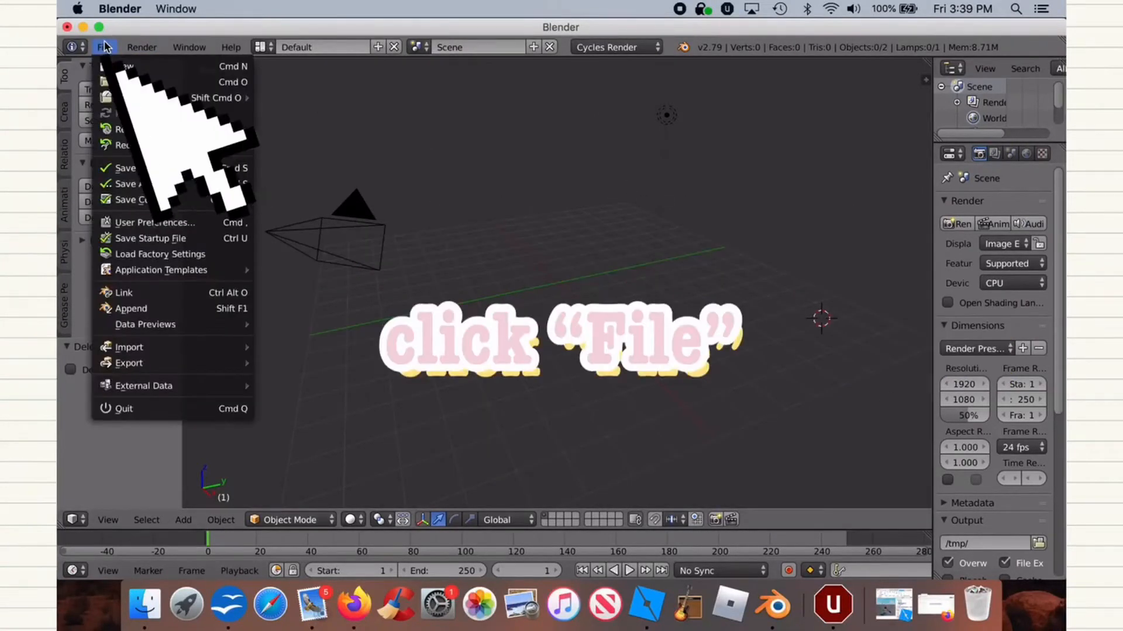
{"action": "mouse_move", "coordinate": [178, 351]}
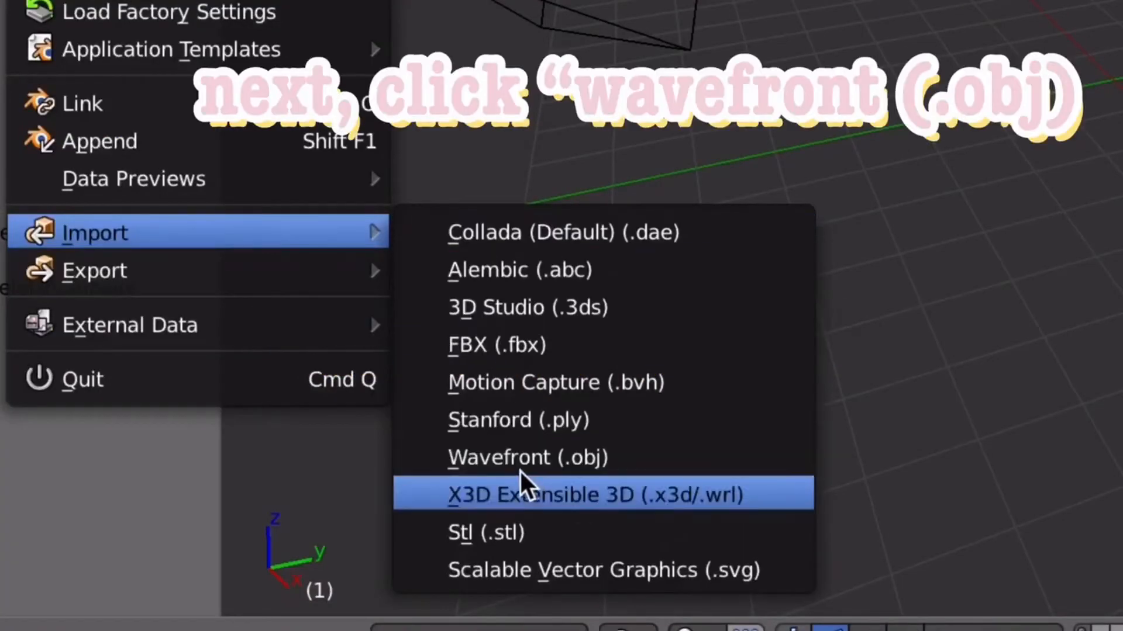
{"action": "left_click", "coordinate": [519, 458]}
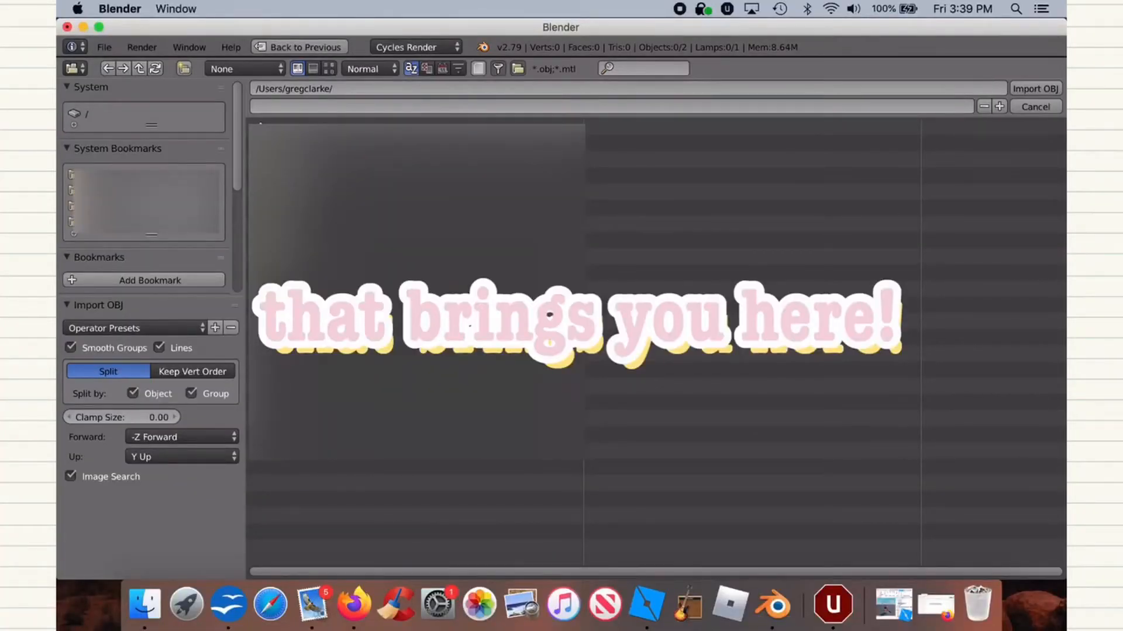
{"action": "left_click", "coordinate": [316, 167]}
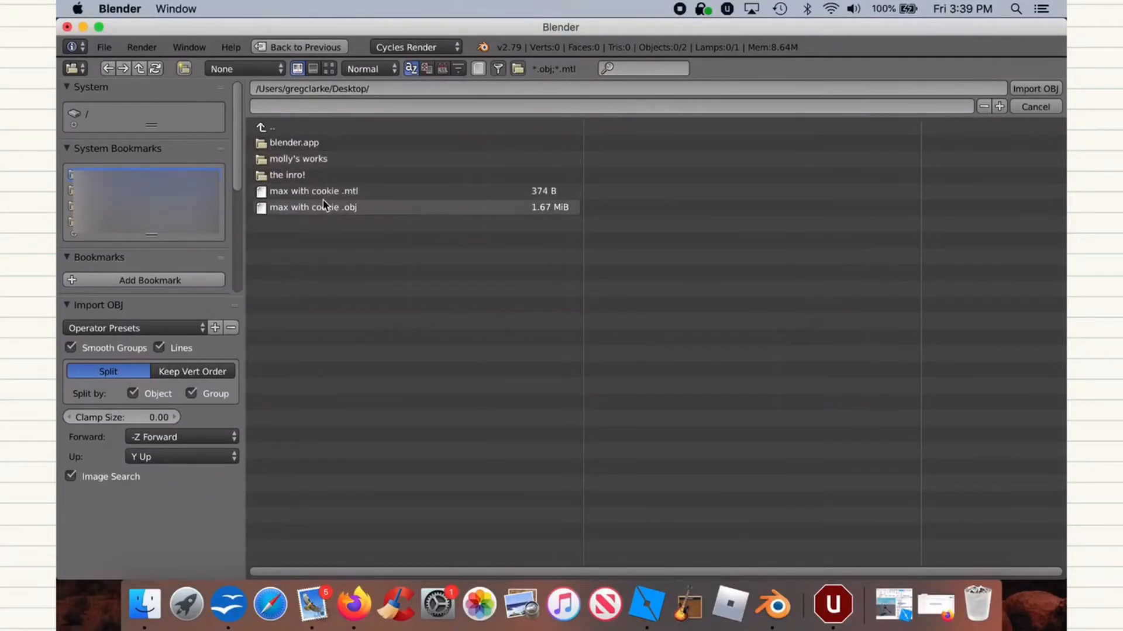
{"action": "double_click", "coordinate": [322, 207]}
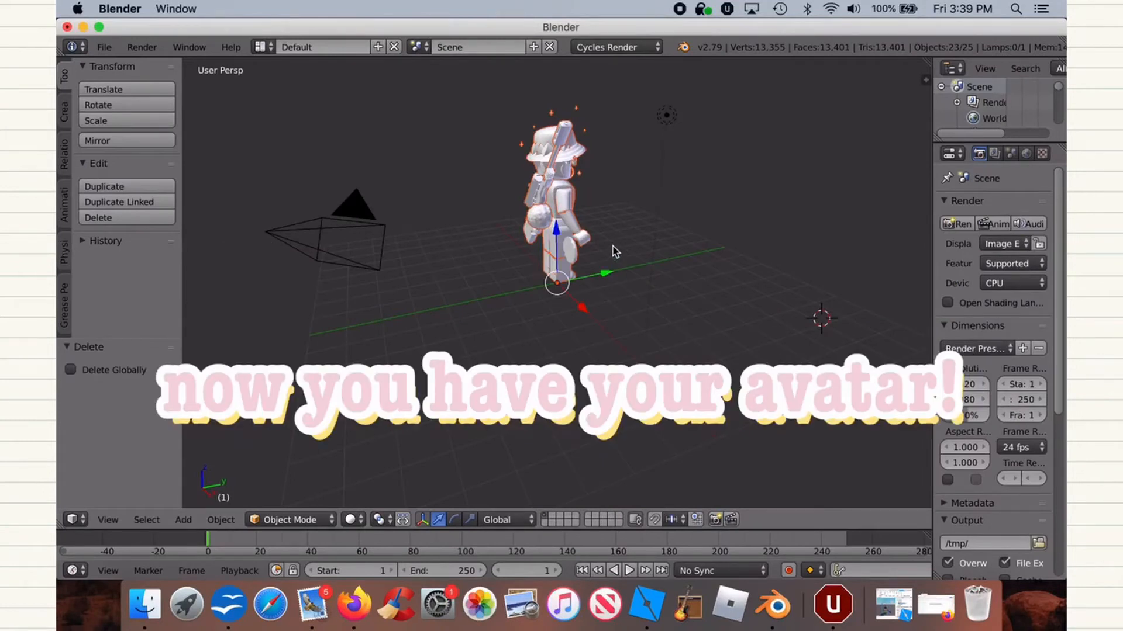
Step: Examine the imported avatar from several sides and face it from the front
{"action": "key", "text": "shift+f"}
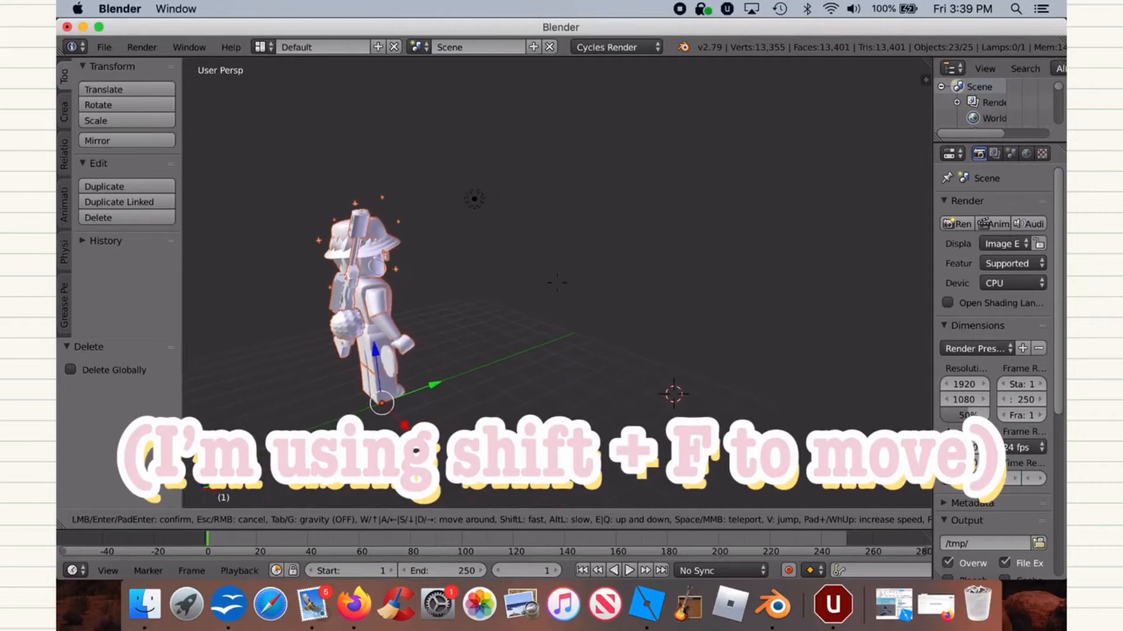
{"action": "key", "text": "d"}
{"action": "key", "text": "w"}
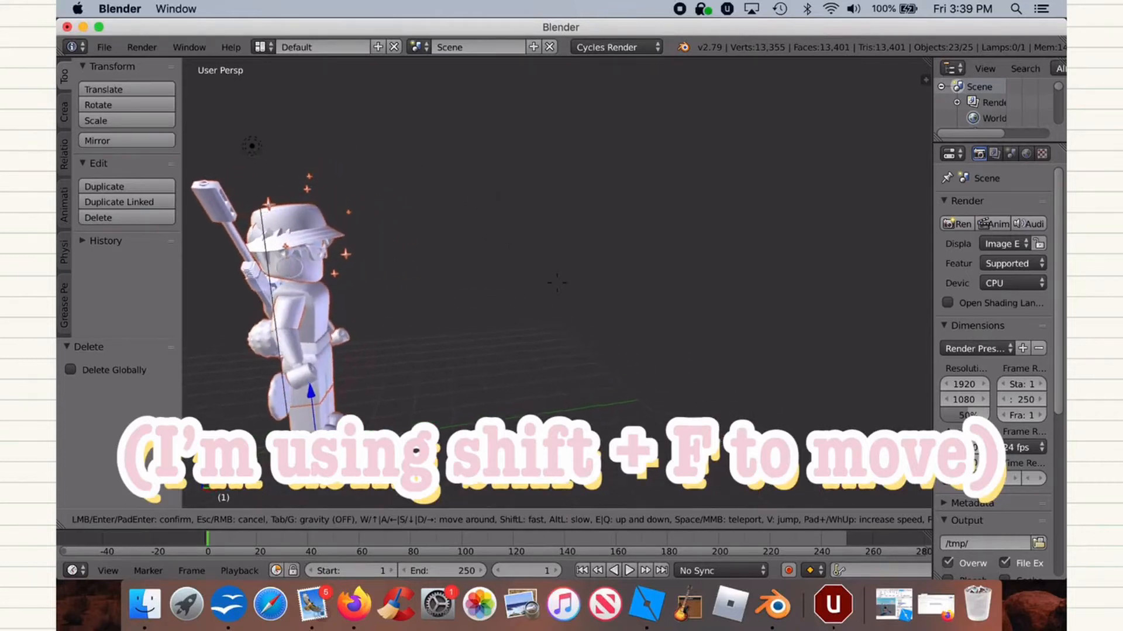
{"action": "key", "text": "d"}
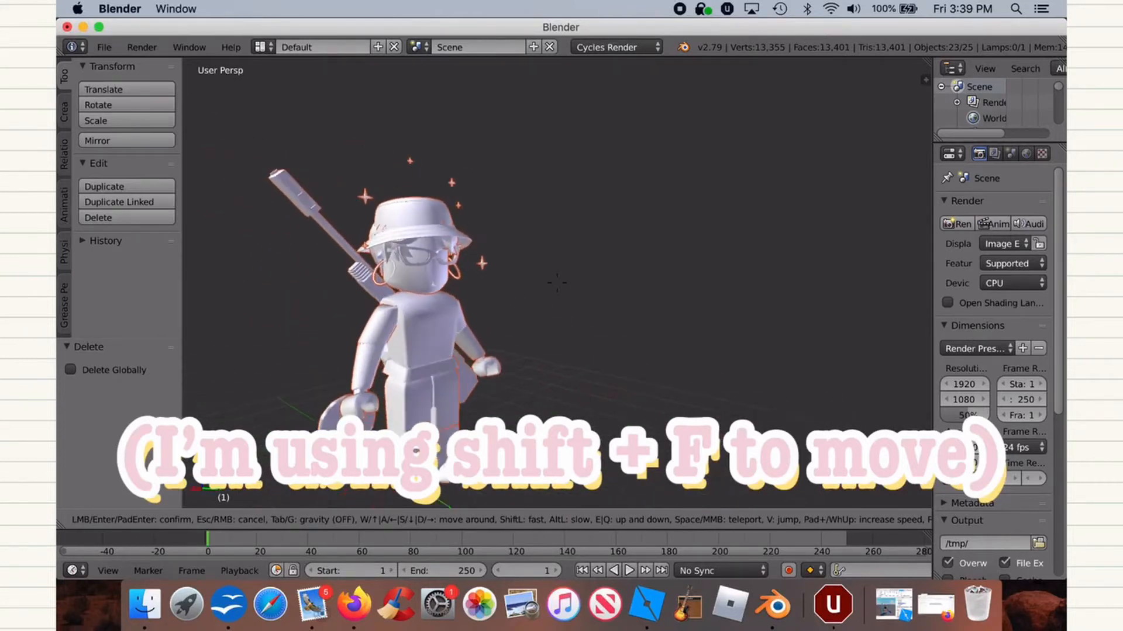
{"action": "key", "text": "d"}
{"action": "key", "text": "s"}
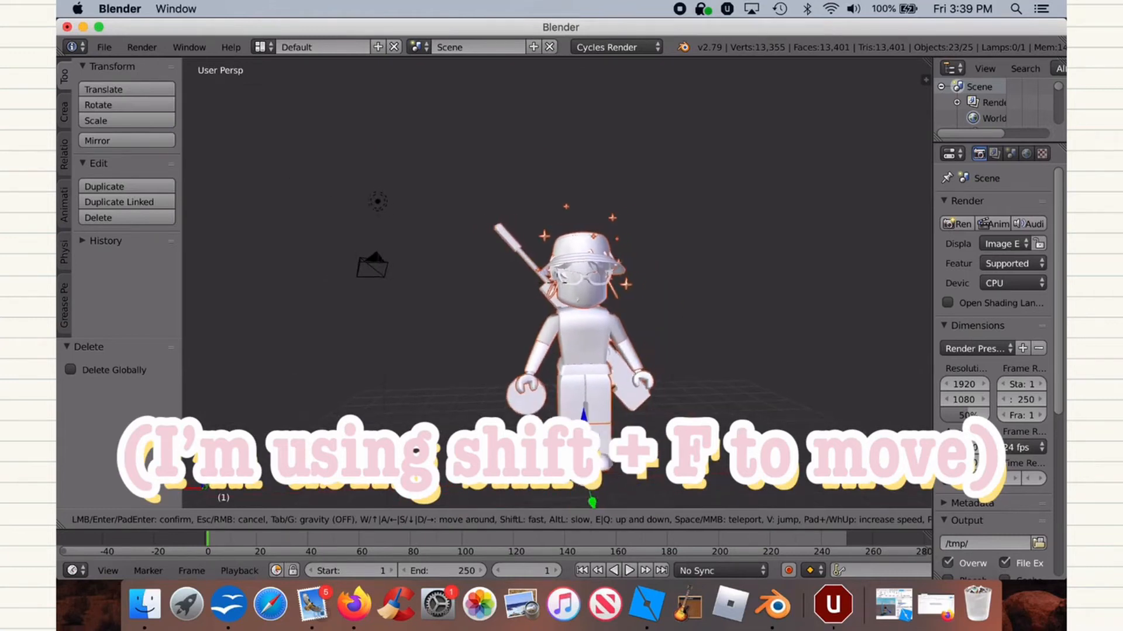
{"action": "key", "text": "w"}
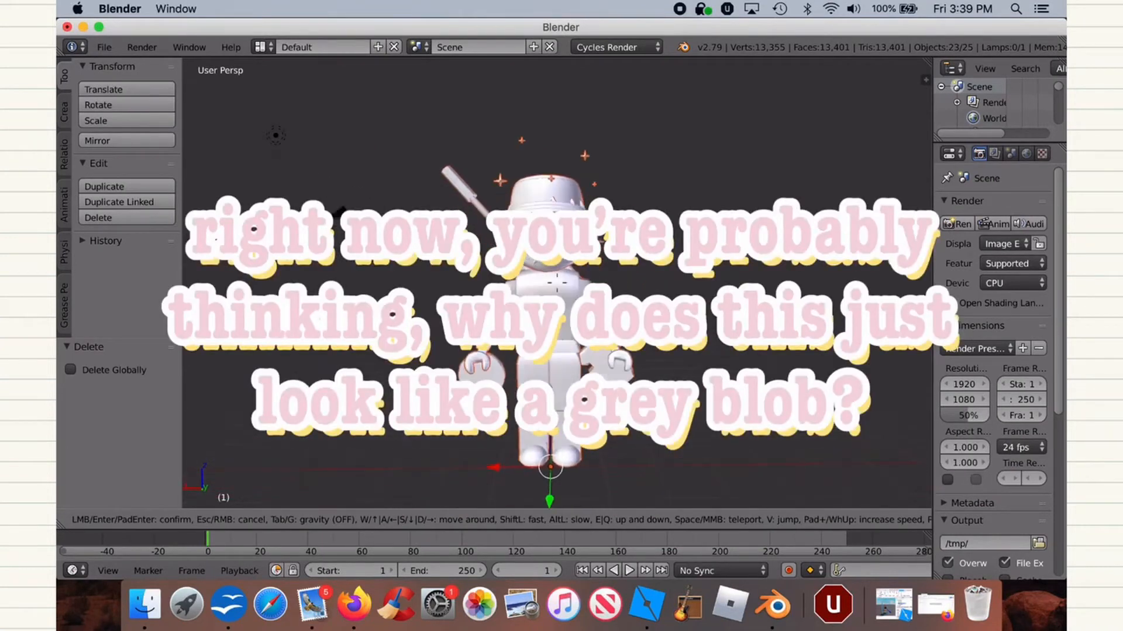
{"action": "left_click", "coordinate": [556, 282]}
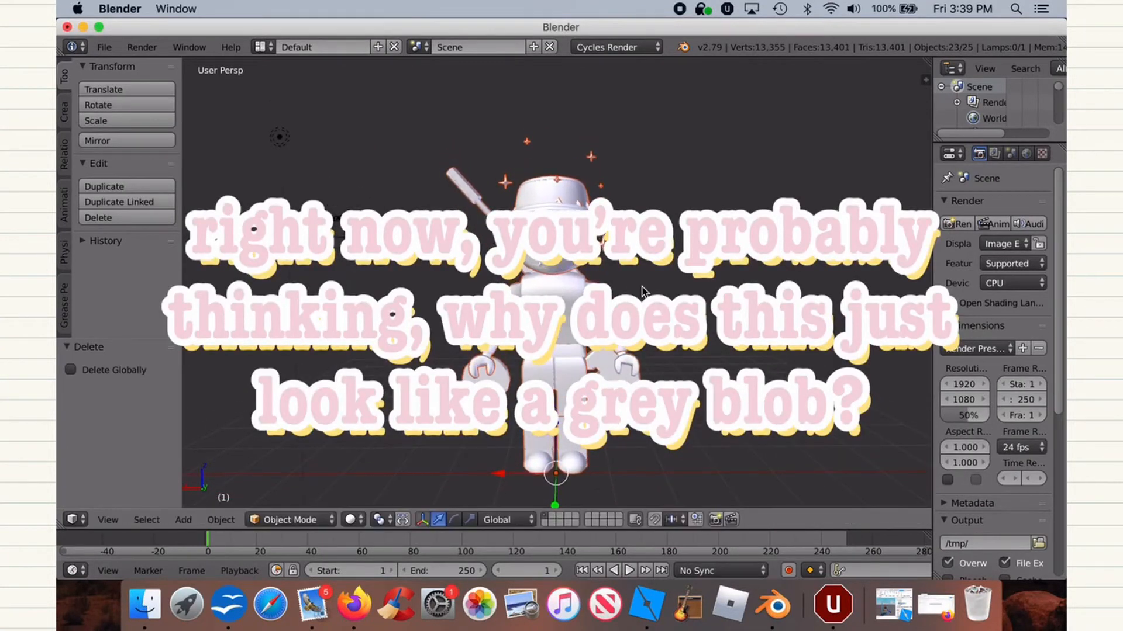
Step: Nudge the whole avatar down by about 0.09 and set the viewport shading to Texture
{"action": "key", "text": "g"}
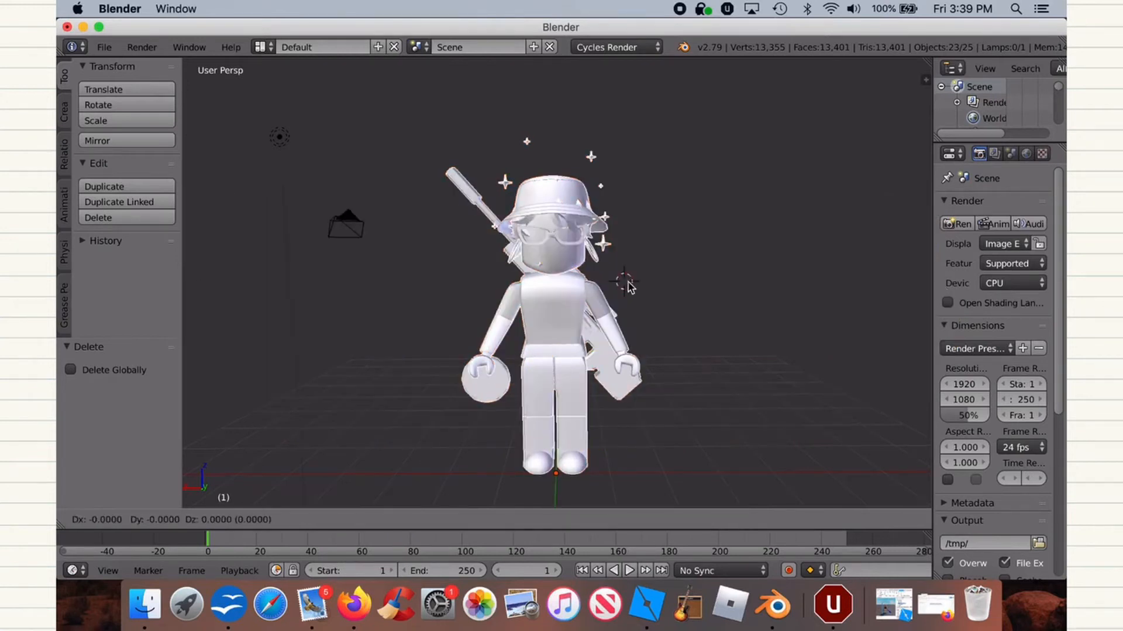
{"action": "left_click", "coordinate": [629, 287]}
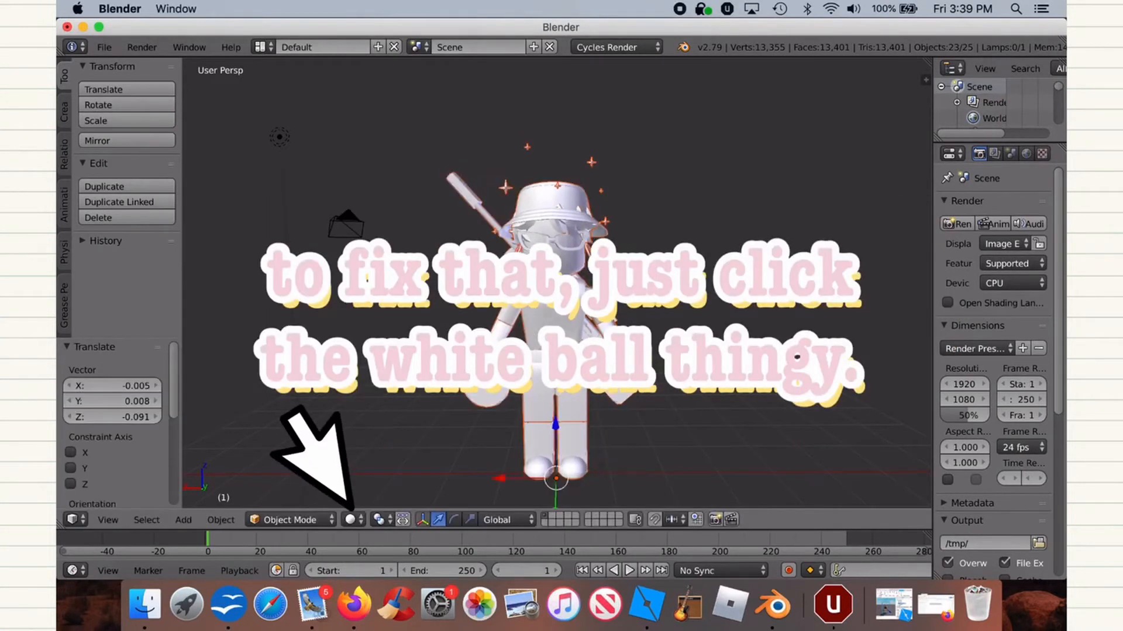
{"action": "key", "text": "shift+f"}
{"action": "left_click", "coordinate": [349, 520]}
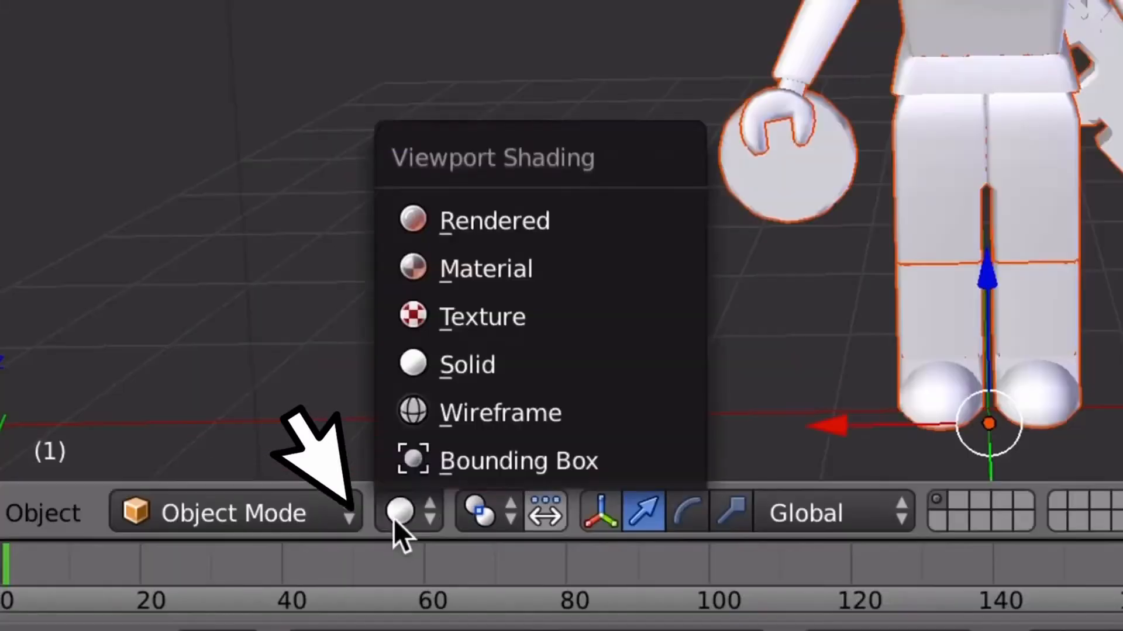
{"action": "left_click", "coordinate": [489, 297]}
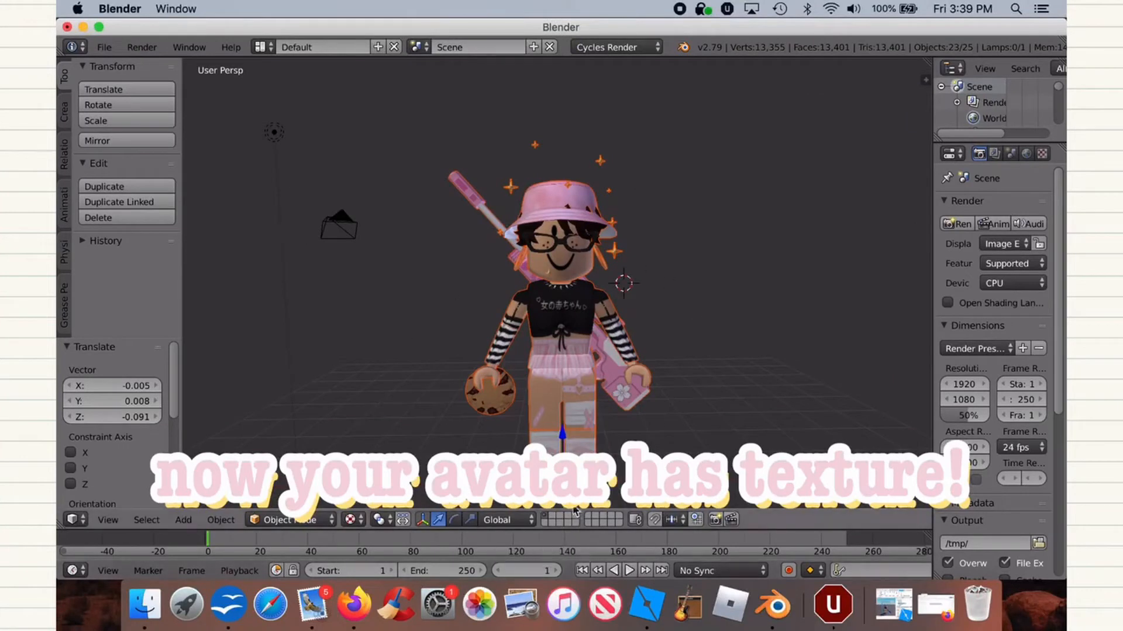
Step: Raise the cookie about 0.72 along the Z axis and set its origin to its geometry
{"action": "key", "text": "shift+f"}
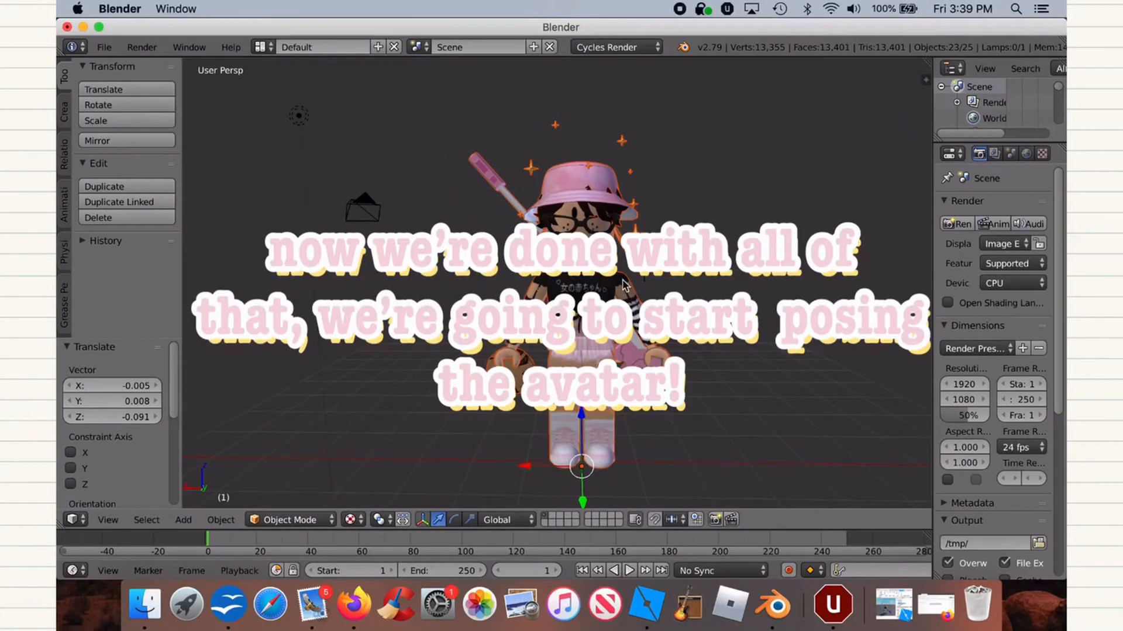
{"action": "right_click", "coordinate": [592, 288]}
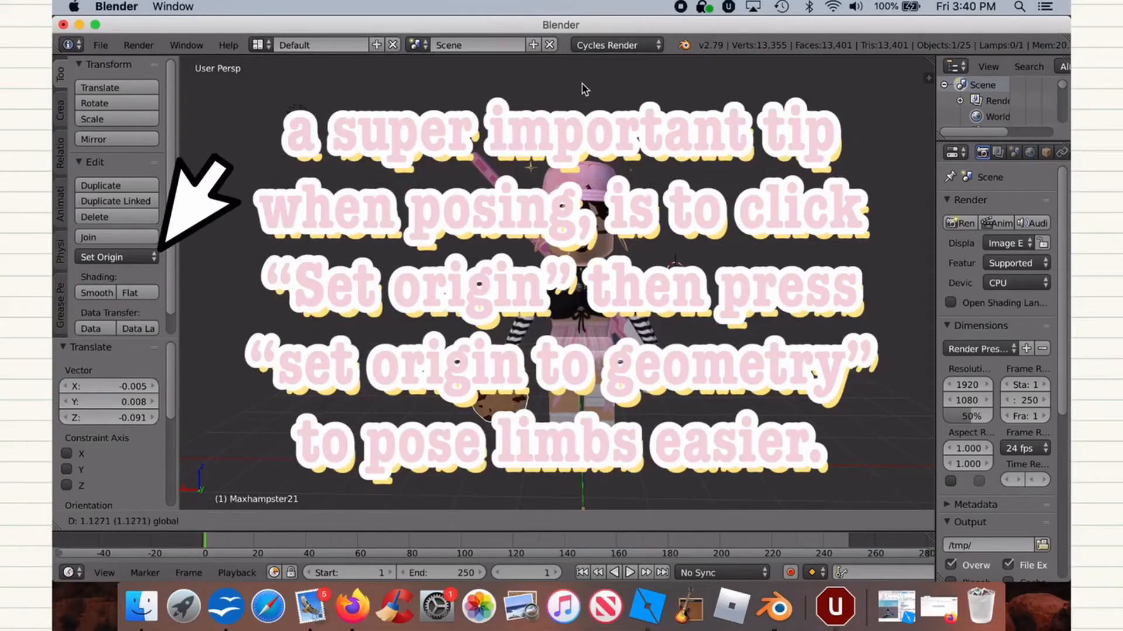
{"action": "left_click_drag", "start_coordinate": [585, 71], "coordinate": [586, 74]}
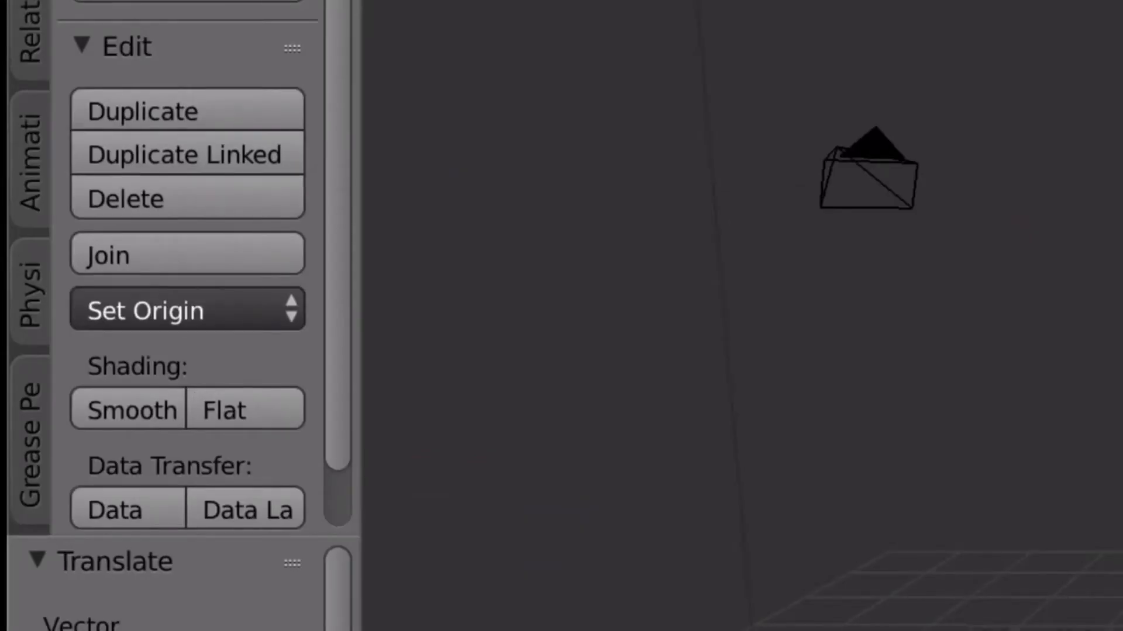
{"action": "left_click", "coordinate": [243, 300]}
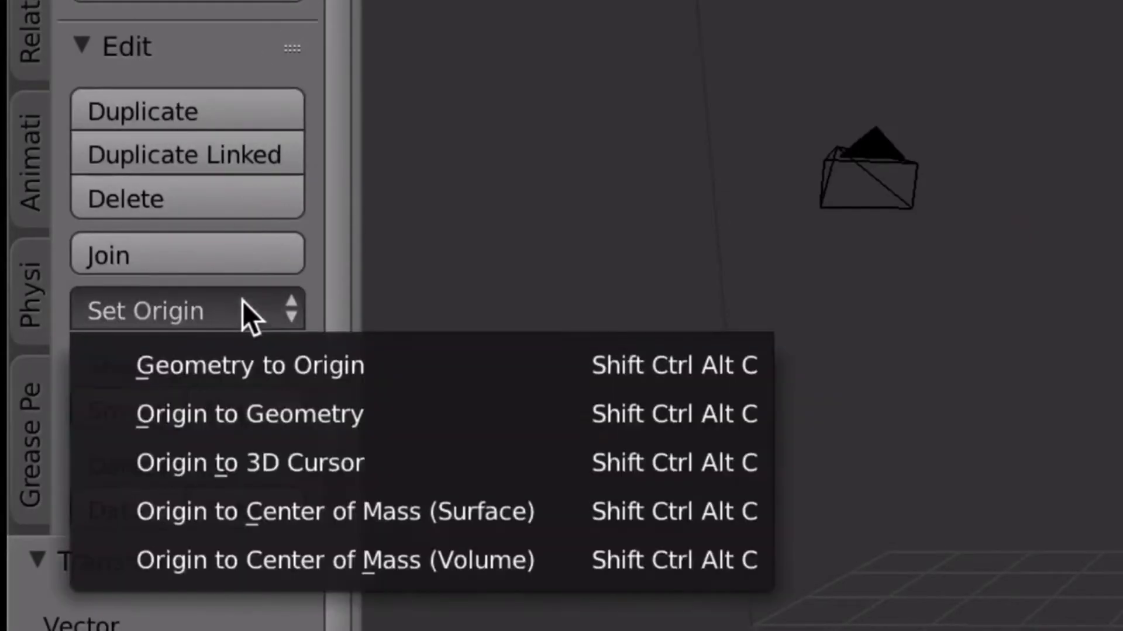
{"action": "left_click", "coordinate": [345, 424]}
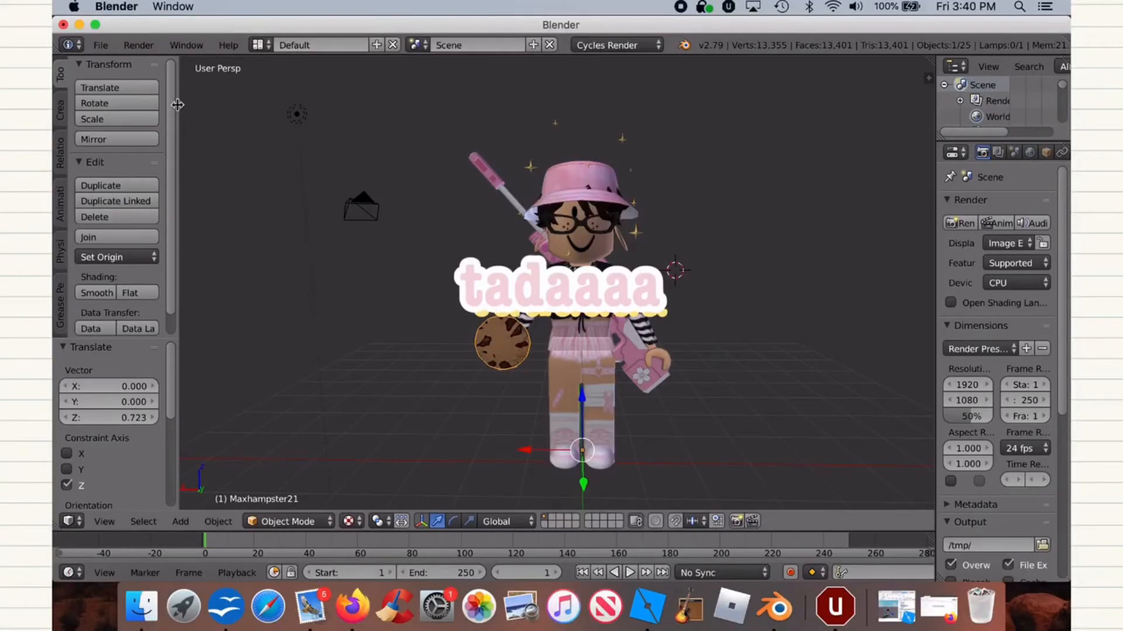
{"action": "left_click", "coordinate": [137, 256]}
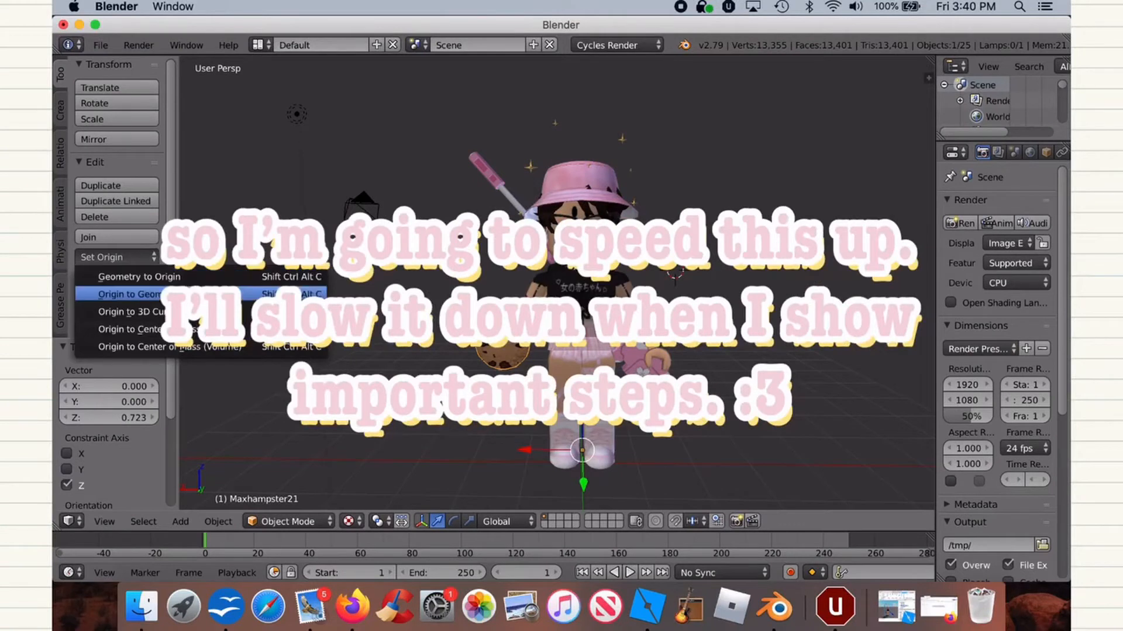
{"action": "left_click", "coordinate": [129, 294]}
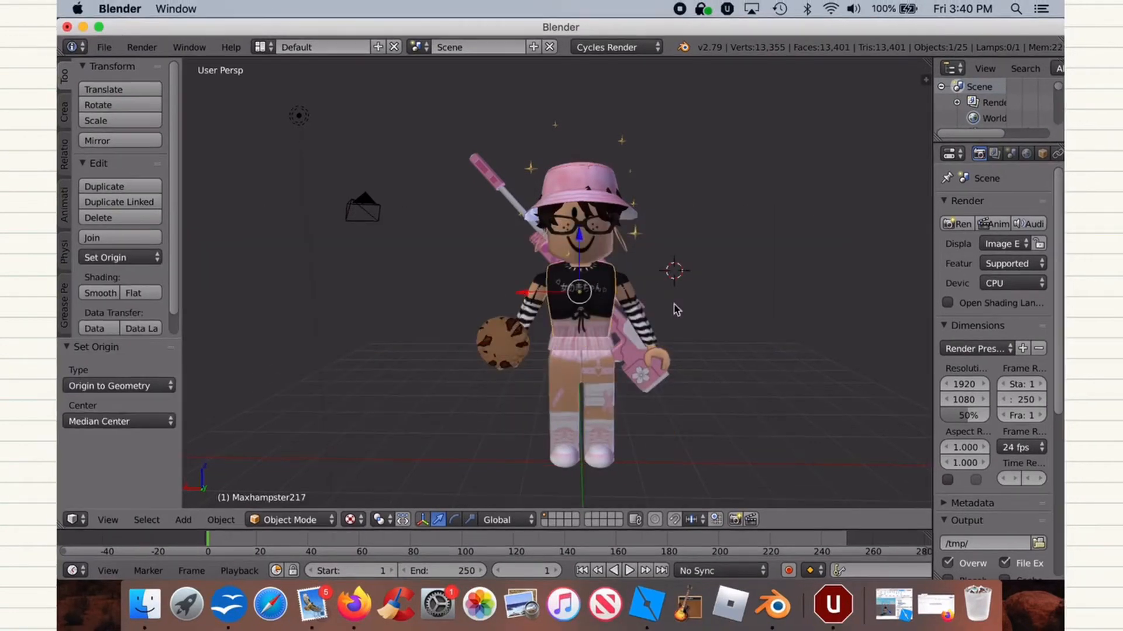
Step: Try to shift the torso along X and rotate it about Z, and undo both edits
{"action": "key", "text": "g"}
{"action": "key", "text": "x"}
{"action": "left_click", "coordinate": [599, 263]}
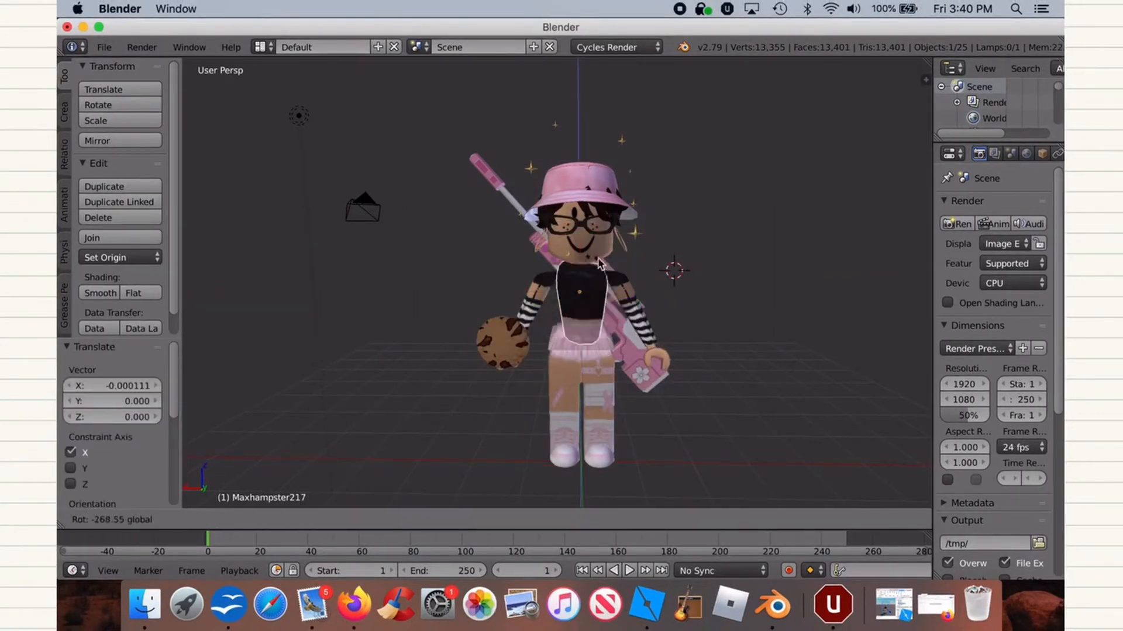
{"action": "left_click", "coordinate": [599, 263]}
{"action": "key", "text": "r"}
{"action": "left_click", "coordinate": [600, 263]}
{"action": "key", "text": "ctrl+z"}
{"action": "key", "text": "ctrl+z"}
Step: Set the origin of the striped forearm beside the cookie to its geometry and rotate the forearm
{"action": "key", "text": "shift+f"}
{"action": "left_click", "coordinate": [558, 283]}
{"action": "right_click", "coordinate": [458, 308]}
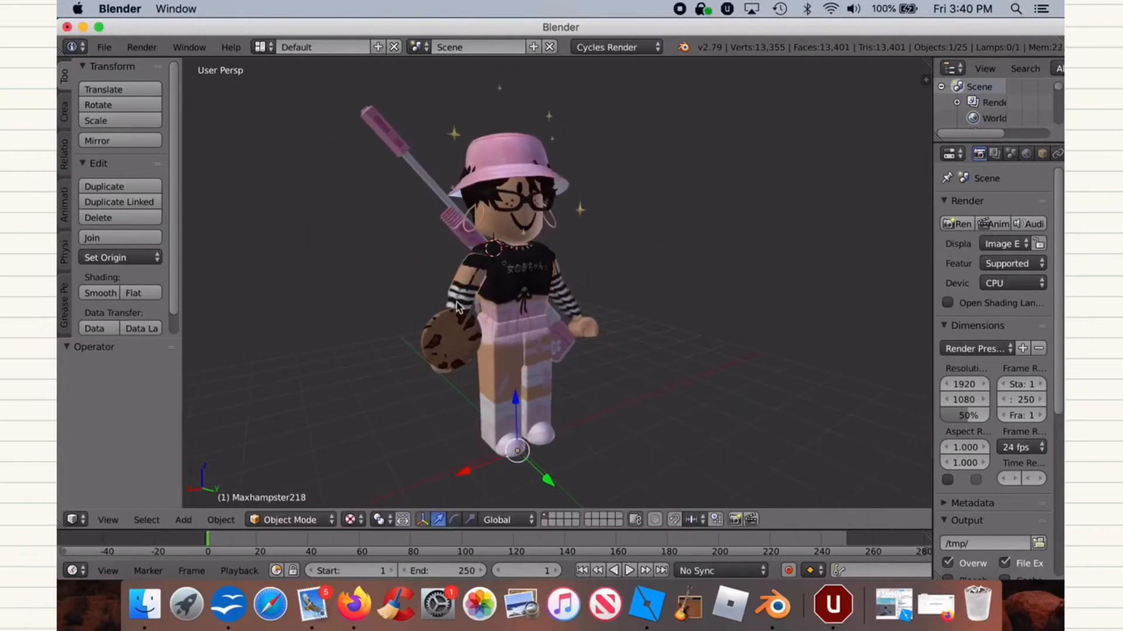
{"action": "right_click", "coordinate": [458, 308]}
{"action": "left_click", "coordinate": [120, 258]}
{"action": "left_click", "coordinate": [129, 294]}
{"action": "left_click_drag", "start_coordinate": [491, 309], "coordinate": [504, 276]}
Step: Move the cookie away from the avatar's hand by about -2.07 along the Y axis
{"action": "right_click", "coordinate": [452, 342]}
{"action": "left_click", "coordinate": [439, 520]}
{"action": "left_click_drag", "start_coordinate": [475, 353], "coordinate": [371, 337]}
{"action": "right_click", "coordinate": [451, 522]}
Step: Rotate the striped forearm on the cookie side further to bend the arm at the elbow
{"action": "key", "text": "shift+f"}
{"action": "key", "text": "w"}
{"action": "left_click", "coordinate": [557, 283]}
{"action": "right_click", "coordinate": [430, 313]}
{"action": "left_click", "coordinate": [454, 520]}
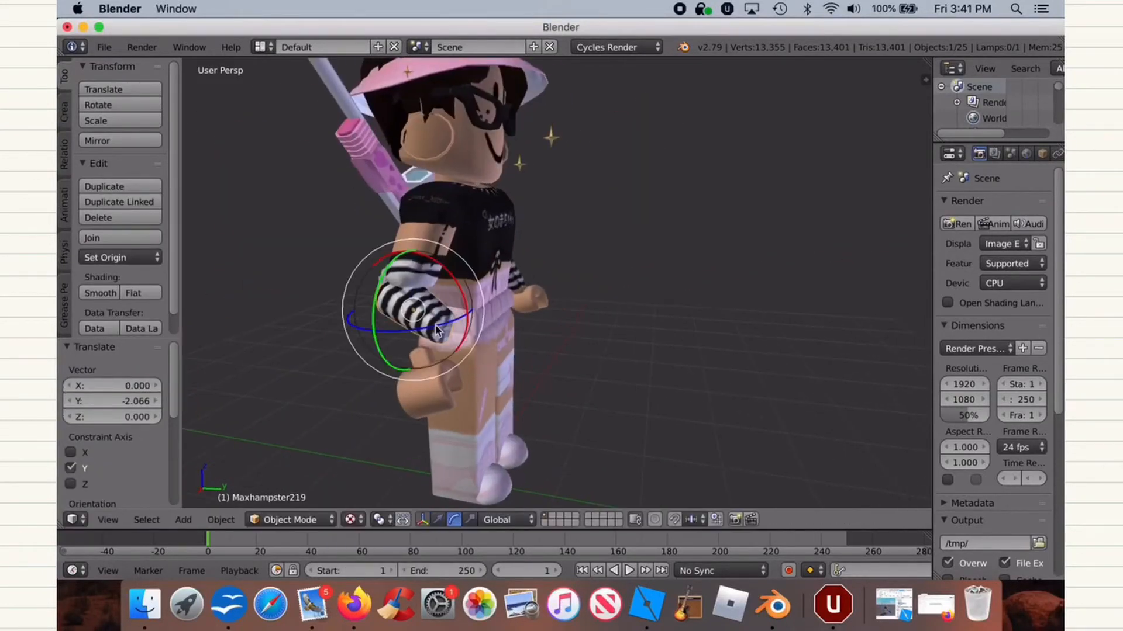
{"action": "left_click_drag", "start_coordinate": [474, 316], "coordinate": [475, 288]}
Step: Move the bent forearm toward the upper arm, finishing with a shift of about -0.02 along X
{"action": "left_click", "coordinate": [439, 520]}
{"action": "left_click_drag", "start_coordinate": [467, 312], "coordinate": [489, 316]}
{"action": "left_click_drag", "start_coordinate": [435, 244], "coordinate": [435, 239]}
{"action": "left_click_drag", "start_coordinate": [407, 319], "coordinate": [405, 321]}
Step: Check the arm from the front and adjust the bent forearm's rotation
{"action": "key", "text": "shift+f"}
{"action": "key", "text": "s"}
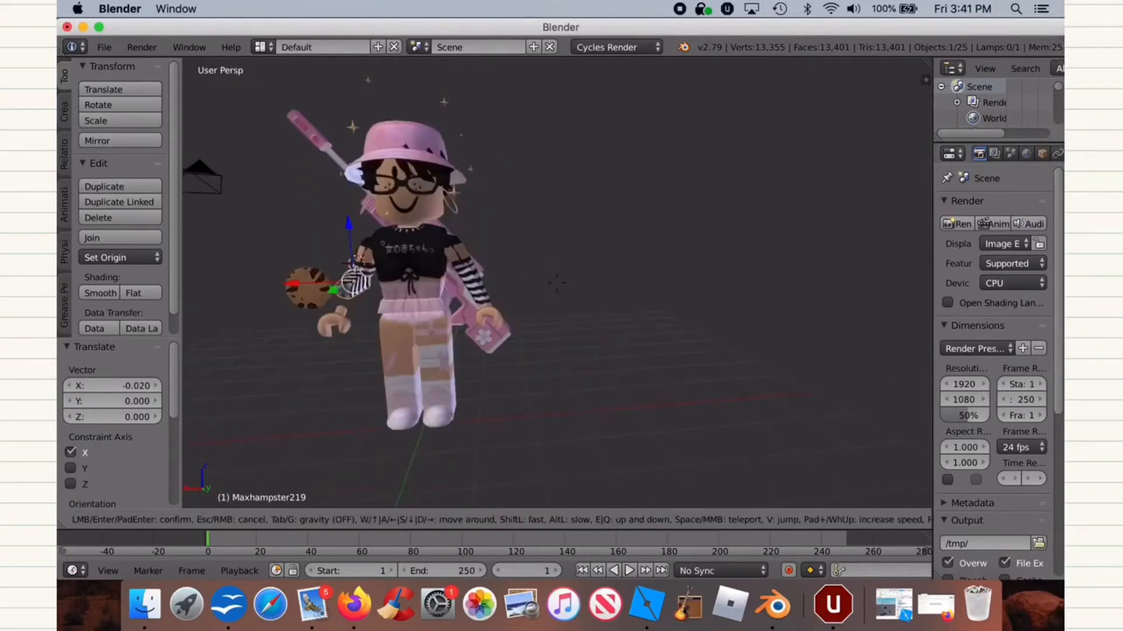
{"action": "key", "text": "w"}
{"action": "left_click", "coordinate": [467, 351]}
{"action": "left_click", "coordinate": [454, 519]}
{"action": "left_click_drag", "start_coordinate": [436, 272], "coordinate": [441, 313]}
Step: Nudge the bent striped forearm into line with the upper arm, finishing with a shift of about -0.024 along Z
{"action": "left_click", "coordinate": [439, 519]}
{"action": "key", "text": "shift+f"}
{"action": "key", "text": "a"}
{"action": "left_click", "coordinate": [557, 283]}
{"action": "left_click_drag", "start_coordinate": [602, 263], "coordinate": [604, 262]}
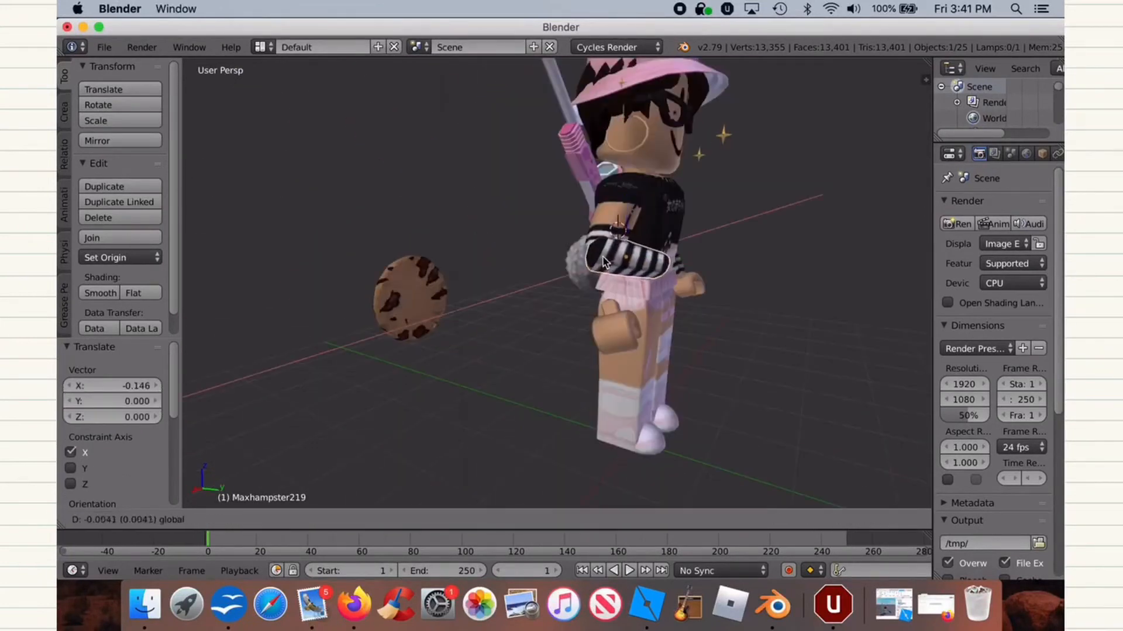
{"action": "key", "text": "shift+f"}
{"action": "key", "text": "d"}
{"action": "left_click", "coordinate": [557, 283]}
{"action": "left_click_drag", "start_coordinate": [483, 237], "coordinate": [483, 241]}
Step: Select the detached hand on the cookie side and set its origin to its geometry
{"action": "right_click", "coordinate": [529, 410]}
{"action": "key", "text": "shift+f"}
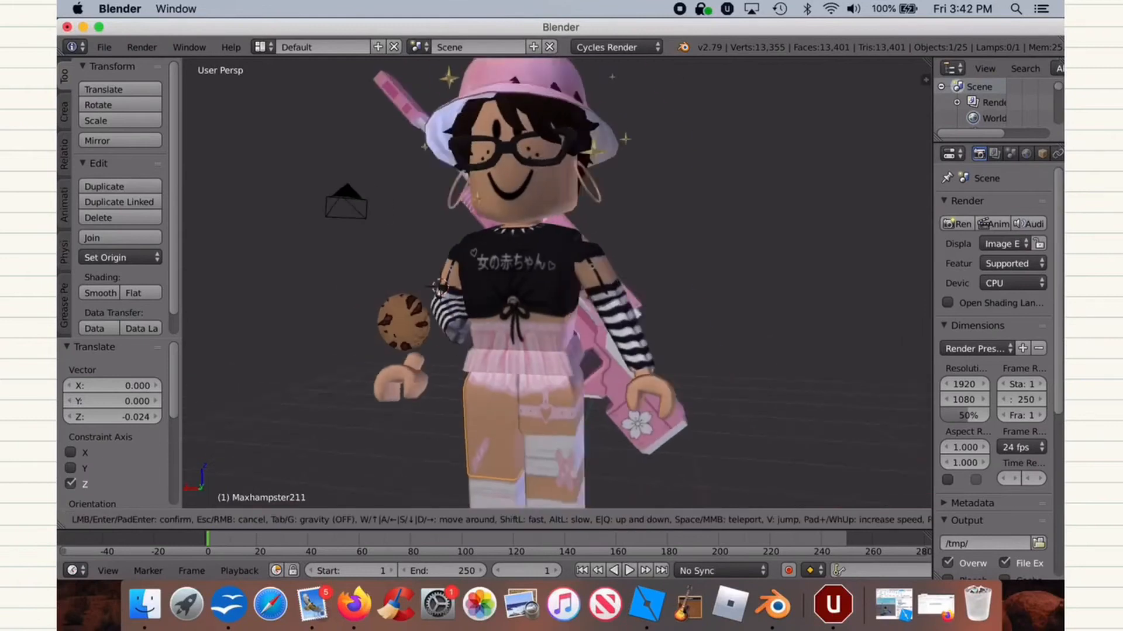
{"action": "key", "text": "s"}
{"action": "left_click", "coordinate": [557, 283]}
{"action": "right_click", "coordinate": [456, 352]}
{"action": "left_click", "coordinate": [121, 257]}
{"action": "left_click", "coordinate": [151, 294]}
Step: Move the detached hand toward the bent forearm, raising it about 0.445 along Z and shifting it along X and Y
{"action": "left_click_drag", "start_coordinate": [395, 350], "coordinate": [448, 349]}
{"action": "left_click_drag", "start_coordinate": [508, 296], "coordinate": [507, 264]}
{"action": "key", "text": "shift+f"}
{"action": "left_click_drag", "start_coordinate": [432, 296], "coordinate": [421, 298]}
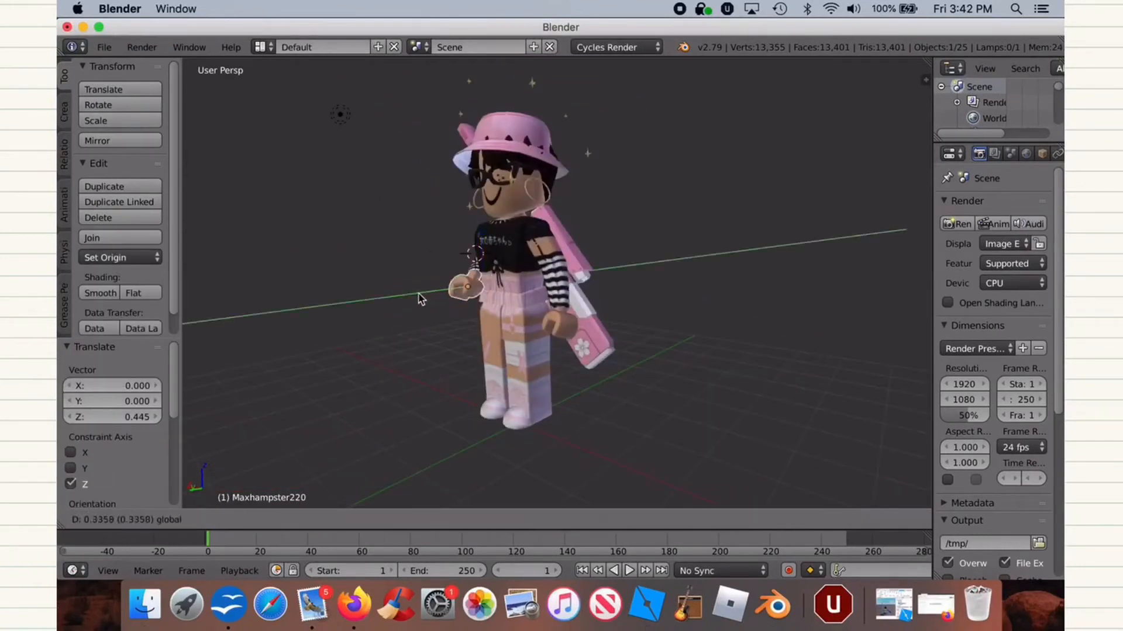
Step: Rotate the hand to follow the bent forearm and raise it about 0.069 along Z
{"action": "key", "text": "shift+f"}
{"action": "left_click", "coordinate": [454, 521]}
{"action": "mouse_move", "coordinate": [528, 258]}
{"action": "left_mouse_down"}
{"action": "mouse_move", "coordinate": [520, 304]}
{"action": "mouse_move", "coordinate": [526, 261]}
{"action": "left_mouse_up"}
{"action": "left_click", "coordinate": [439, 520]}
{"action": "left_click_drag", "start_coordinate": [573, 225], "coordinate": [573, 217]}
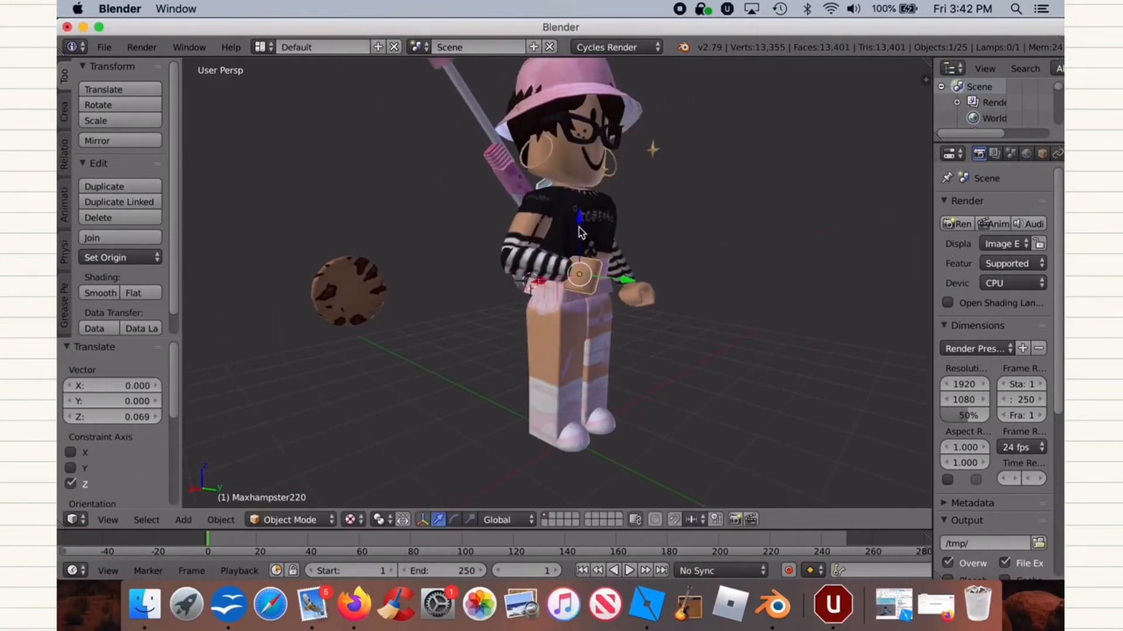
Step: Bring the hand up against the forearm's wrist end, finishing with a shift of about -0.021 along Y
{"action": "key", "text": "shift+f"}
{"action": "key", "text": "d"}
{"action": "left_click", "coordinate": [557, 283]}
{"action": "left_click_drag", "start_coordinate": [538, 273], "coordinate": [531, 274]}
{"action": "key", "text": "shift+f"}
{"action": "key", "text": "a"}
{"action": "left_click", "coordinate": [557, 283]}
{"action": "left_click_drag", "start_coordinate": [620, 278], "coordinate": [615, 278]}
Step: Fine-tune the hand's height and depth so it joins the striped sleeve
{"action": "key", "text": "shift+f"}
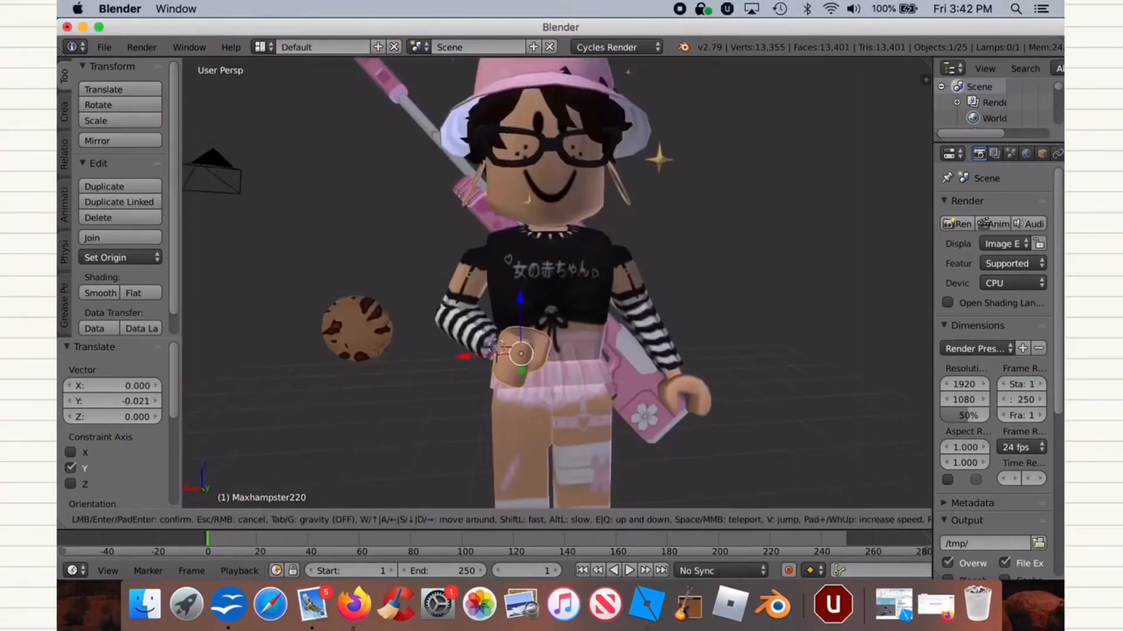
{"action": "left_click", "coordinate": [558, 283]}
{"action": "left_click_drag", "start_coordinate": [534, 297], "coordinate": [534, 290]}
{"action": "left_click_drag", "start_coordinate": [538, 363], "coordinate": [536, 354]}
{"action": "key", "text": "shift+f"}
{"action": "left_click", "coordinate": [557, 283]}
{"action": "left_click_drag", "start_coordinate": [484, 327], "coordinate": [494, 335]}
Step: Move the cookie back to the avatar's bent hand, including about 2.166 along Y
{"action": "left_click_drag", "start_coordinate": [190, 320], "coordinate": [358, 305]}
{"action": "left_click_drag", "start_coordinate": [422, 317], "coordinate": [449, 368]}
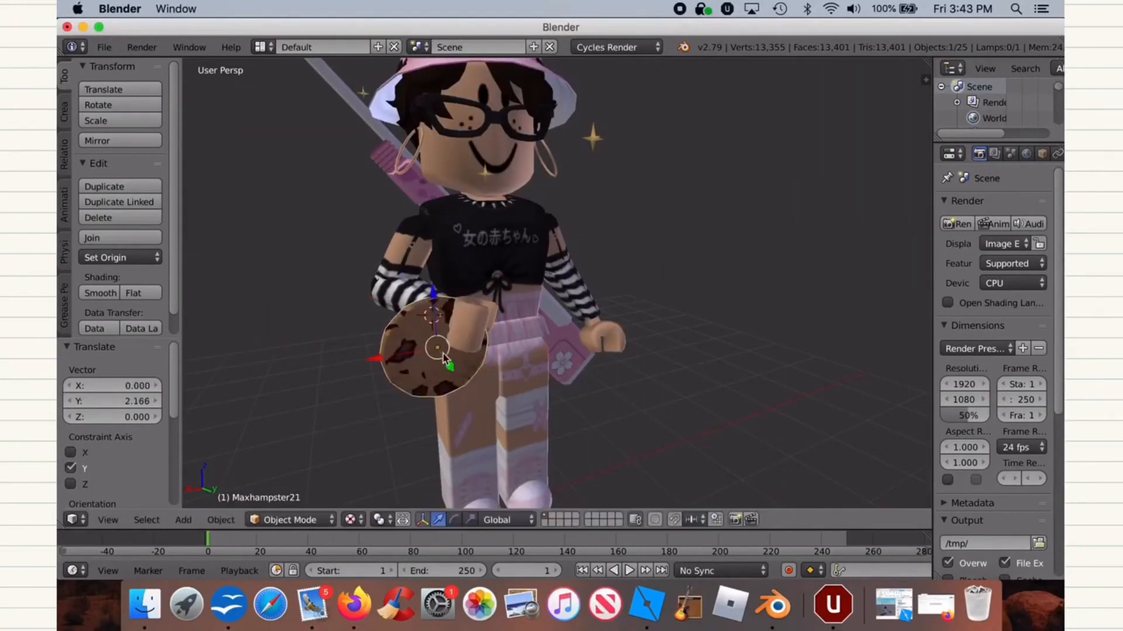
{"action": "left_click_drag", "start_coordinate": [377, 357], "coordinate": [459, 349]}
{"action": "left_click_drag", "start_coordinate": [514, 288], "coordinate": [515, 269]}
{"action": "left_click_drag", "start_coordinate": [465, 331], "coordinate": [461, 331]}
Step: Scale the cookie to about 0.942 of its size in the avatar's hand
{"action": "key", "text": "shift+f"}
{"action": "left_click", "coordinate": [557, 283]}
{"action": "key", "text": "s"}
{"action": "key", "text": "shift+f"}
{"action": "key", "text": "s"}
{"action": "left_click", "coordinate": [557, 283]}
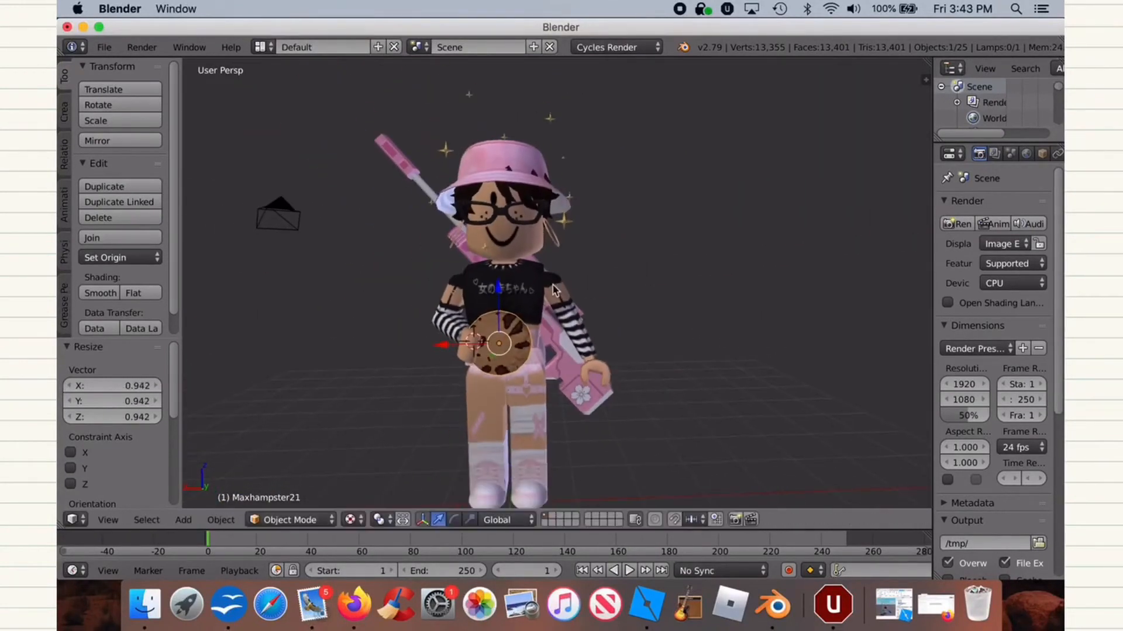
Step: Set the straight arm's three pieces to Origin to Geometry and move them toward the torso, about 0.793 along X and 0.28 along Z
{"action": "left_click", "coordinate": [549, 464]}
{"action": "left_click", "coordinate": [120, 257]}
{"action": "left_click", "coordinate": [169, 295]}
{"action": "left_click_drag", "start_coordinate": [556, 338], "coordinate": [519, 338]}
{"action": "left_click_drag", "start_coordinate": [563, 282], "coordinate": [563, 272]}
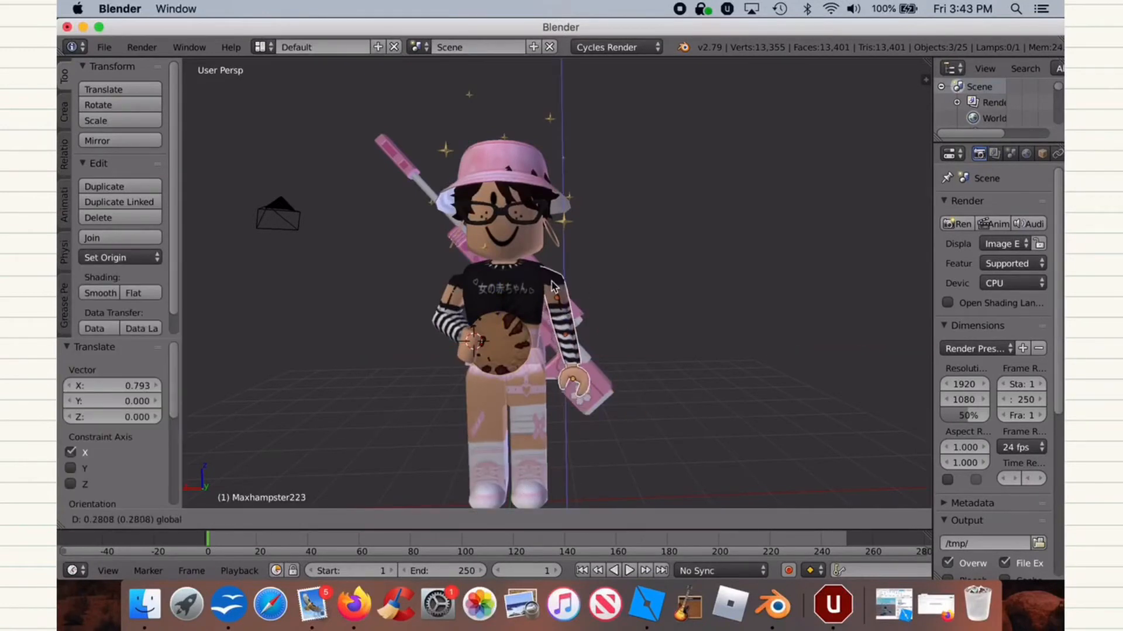
Step: Rotate the three pieces of the straight arm about -6.45° around Y
{"action": "key", "text": "shift+f"}
{"action": "left_click", "coordinate": [557, 283]}
{"action": "right_click", "coordinate": [651, 344]}
{"action": "left_click_drag", "start_coordinate": [668, 317], "coordinate": [555, 412]}
{"action": "key", "text": "ctrl+space"}
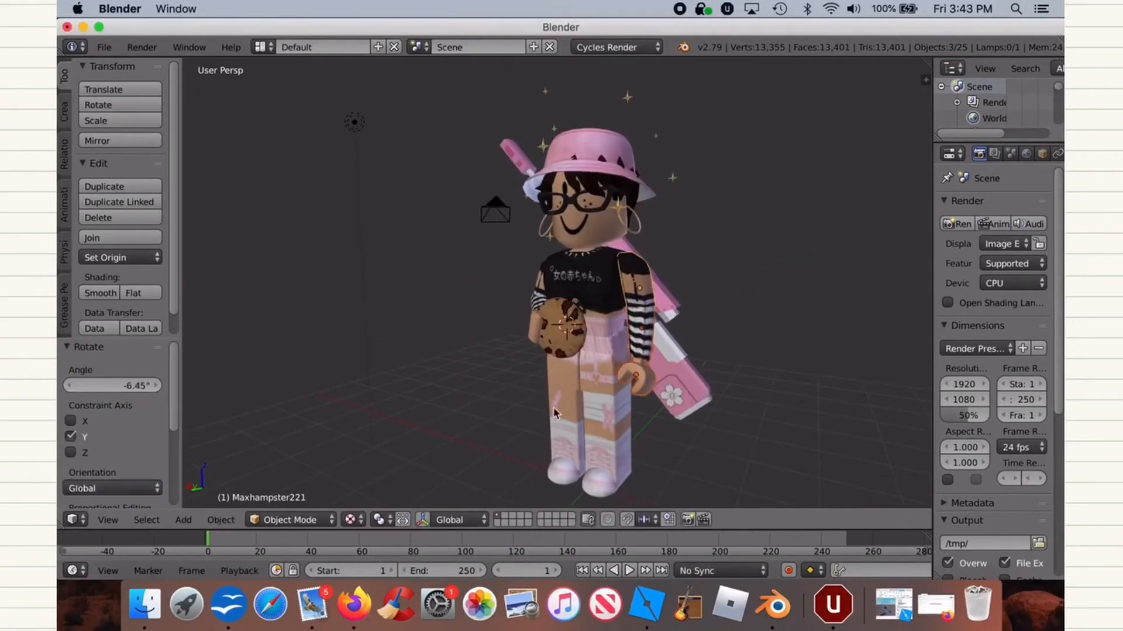
{"action": "left_click_drag", "start_coordinate": [588, 325], "coordinate": [630, 358]}
Step: Set the pink back accessory's origin to its geometry and tilt it about 8° around Y
{"action": "key", "text": "shift+f"}
{"action": "left_click", "coordinate": [557, 283]}
{"action": "right_click", "coordinate": [690, 374]}
{"action": "left_click", "coordinate": [120, 258]}
{"action": "left_click", "coordinate": [169, 295]}
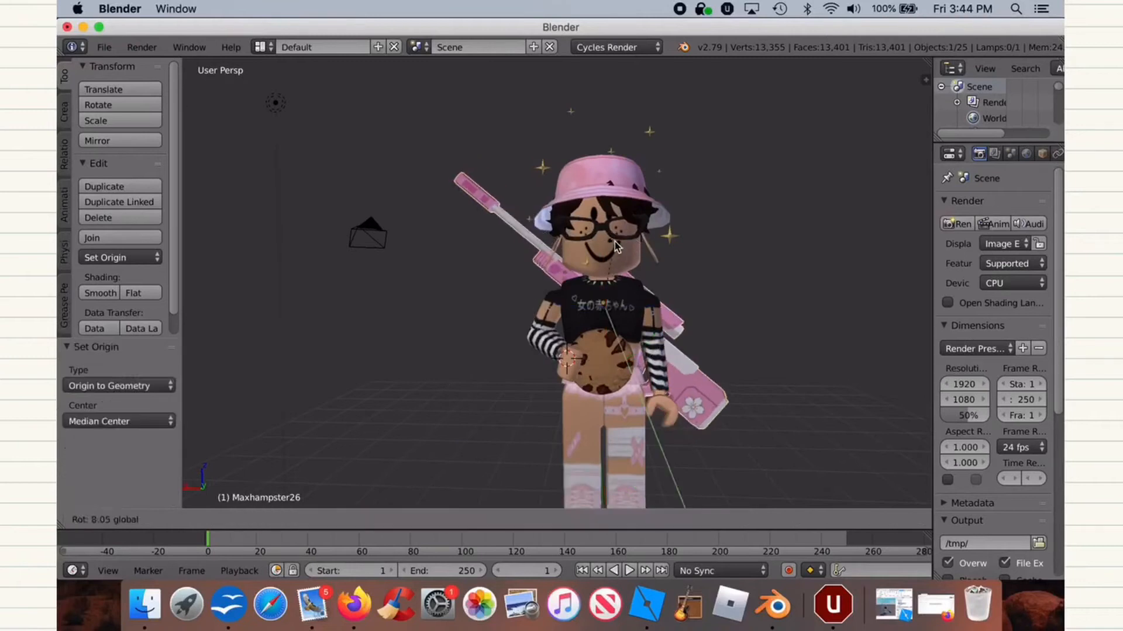
{"action": "left_click_drag", "start_coordinate": [609, 235], "coordinate": [611, 251]}
Step: Rotate a lower-leg piece of the avatar about -10.2° around Z
{"action": "key", "text": "shift+f"}
{"action": "left_click", "coordinate": [455, 519]}
{"action": "left_click_drag", "start_coordinate": [562, 497], "coordinate": [578, 497]}
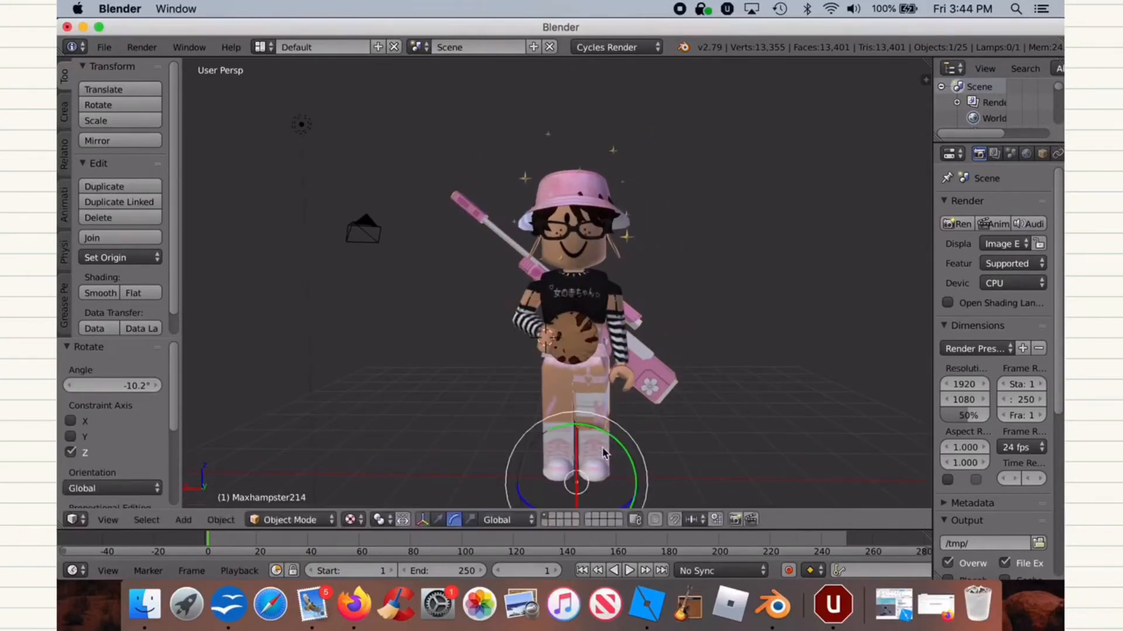
Step: Adjust the lower leg and foot on the straight-arm side, including a shift of about 0.015 along Z
{"action": "key", "text": "shift+f"}
{"action": "left_click", "coordinate": [556, 282]}
{"action": "right_click", "coordinate": [556, 281]}
{"action": "left_click_drag", "start_coordinate": [586, 361], "coordinate": [596, 350]}
{"action": "left_click", "coordinate": [439, 519]}
{"action": "left_click_drag", "start_coordinate": [513, 366], "coordinate": [515, 358]}
Step: Rotate the lower leg and foot about 6.1° around Y and turn them slightly around Z
{"action": "key", "text": "shift+f"}
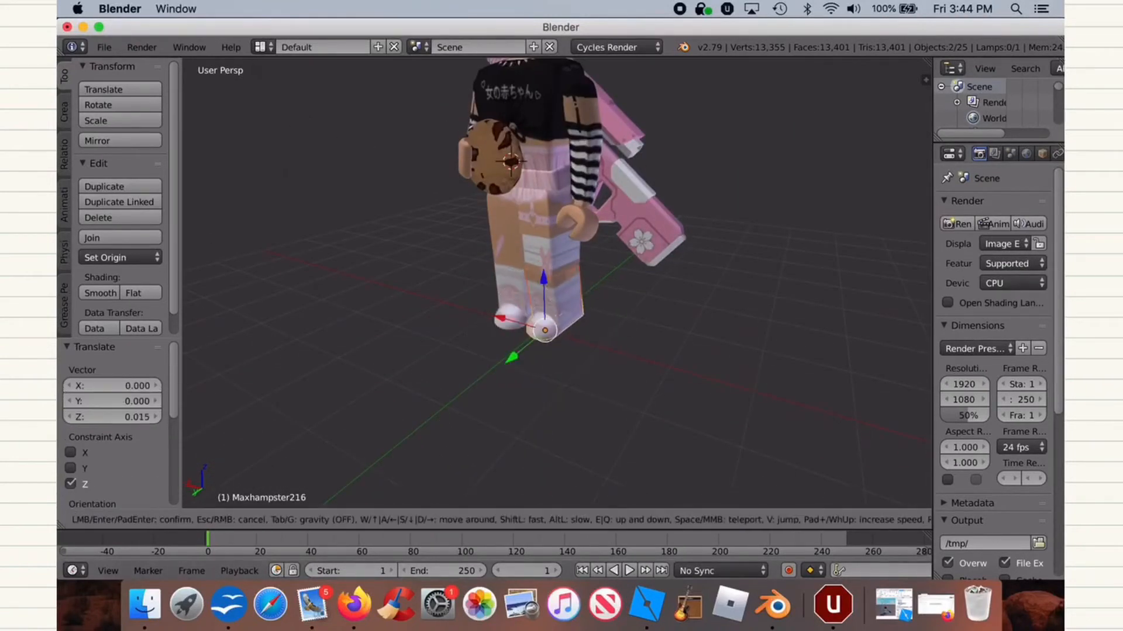
{"action": "key", "text": "a"}
{"action": "left_click", "coordinate": [556, 282]}
{"action": "left_click_drag", "start_coordinate": [586, 489], "coordinate": [643, 485]}
{"action": "left_click", "coordinate": [456, 520]}
{"action": "left_click_drag", "start_coordinate": [643, 485], "coordinate": [644, 486]}
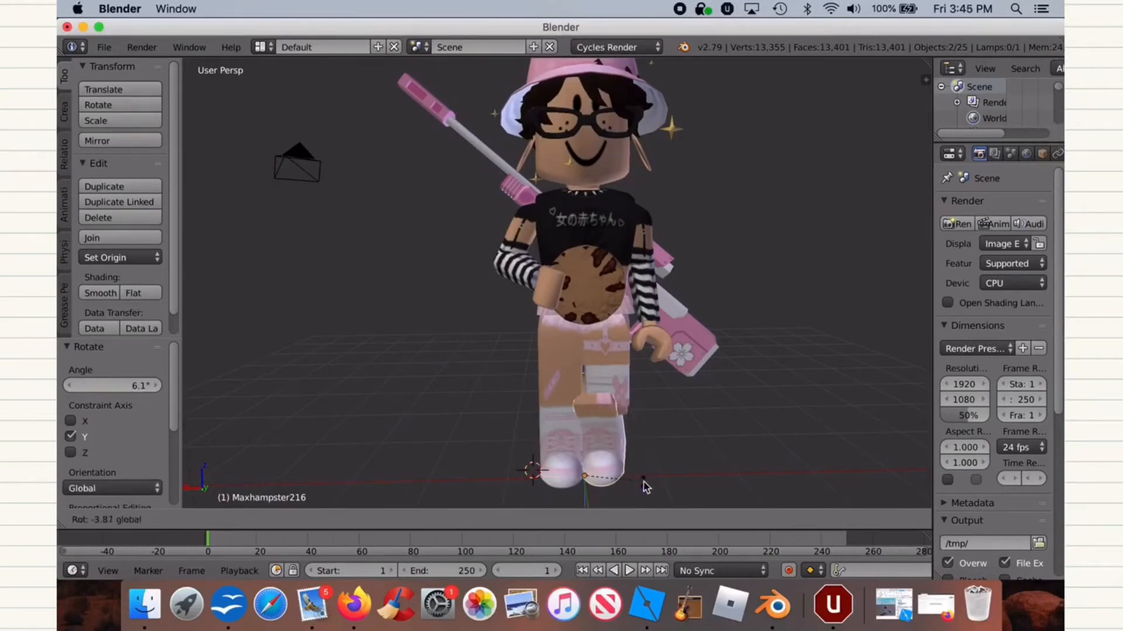
Step: Shift the rotated lower leg and foot back under the thigh, finishing with about -0.015 along Y
{"action": "left_click", "coordinate": [438, 520]}
{"action": "left_click_drag", "start_coordinate": [528, 478], "coordinate": [540, 478]}
{"action": "left_click_drag", "start_coordinate": [601, 505], "coordinate": [602, 503]}
{"action": "key", "text": "shift+f"}
{"action": "left_click", "coordinate": [556, 283]}
{"action": "left_click_drag", "start_coordinate": [576, 354], "coordinate": [657, 356]}
{"action": "key", "text": "shift+f"}
{"action": "key", "text": "s"}
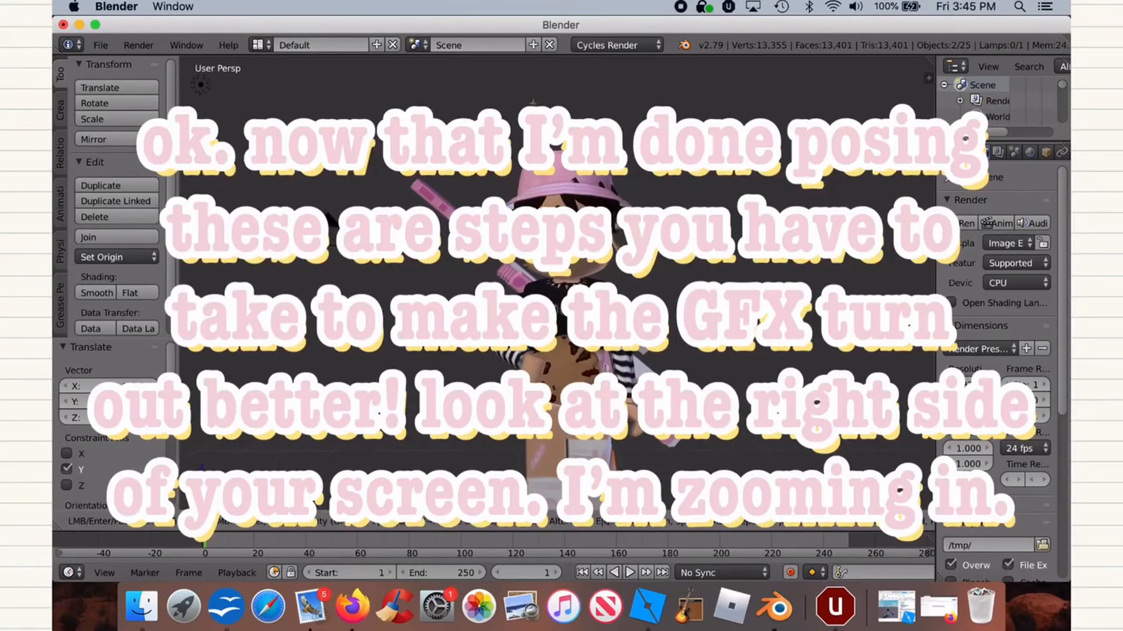
Step: Enable the Transparent option in the Film section of the render settings
{"action": "scroll", "coordinate": [987, 444], "scroll_direction": "down", "scroll_amount": 10}
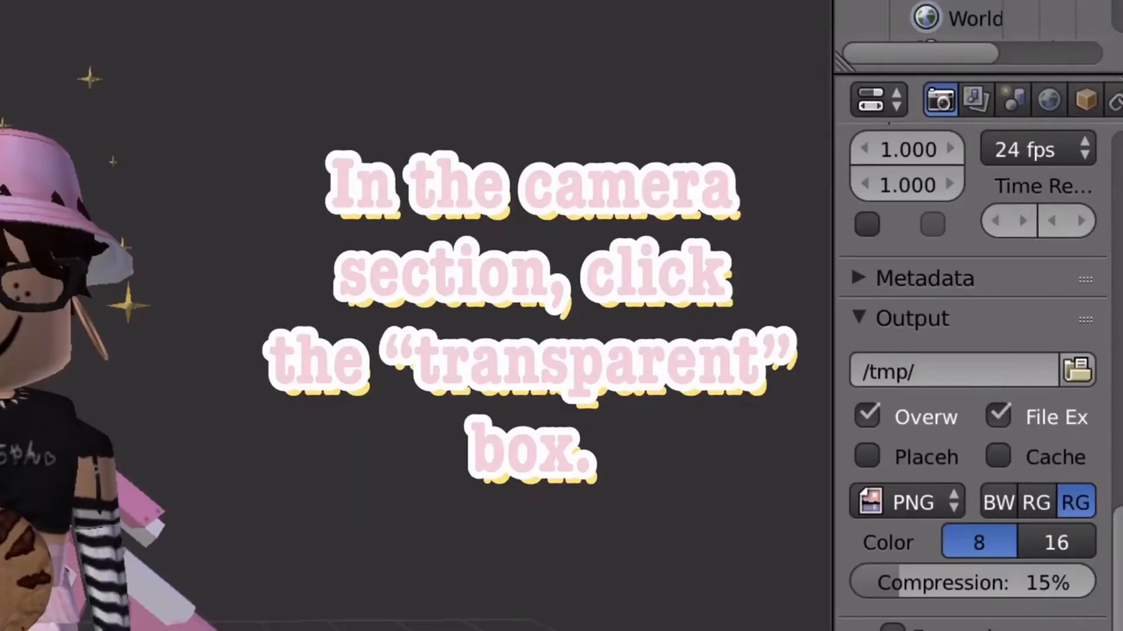
{"action": "scroll", "coordinate": [993, 176], "scroll_direction": "up", "scroll_amount": 8}
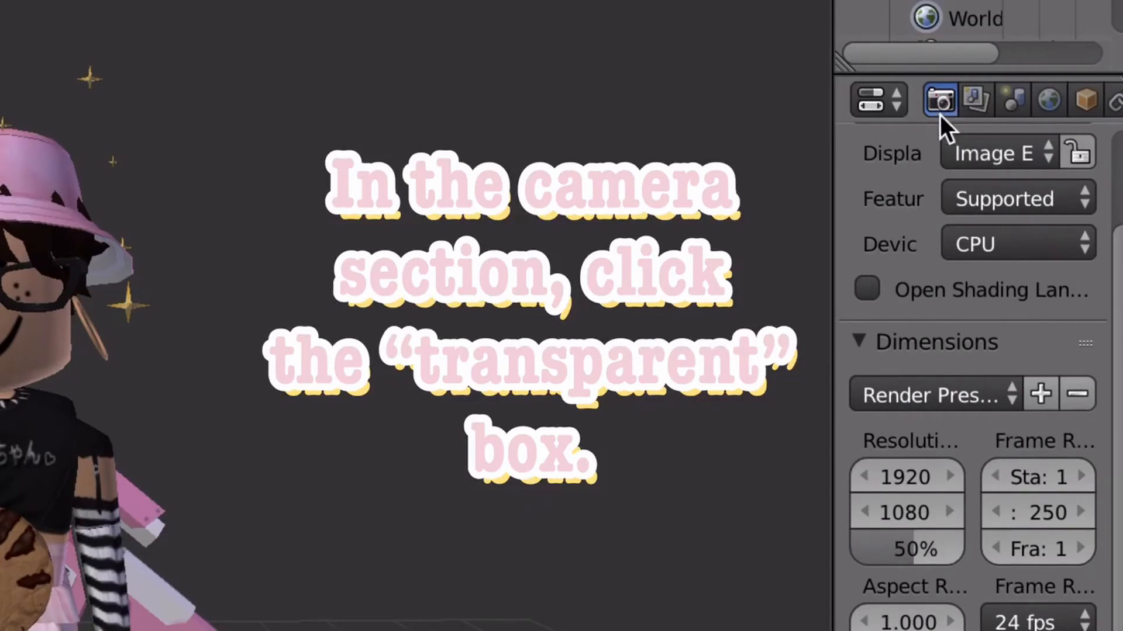
{"action": "scroll", "coordinate": [927, 200], "scroll_direction": "up", "scroll_amount": 3}
{"action": "scroll", "coordinate": [928, 200], "scroll_direction": "down", "scroll_amount": 10}
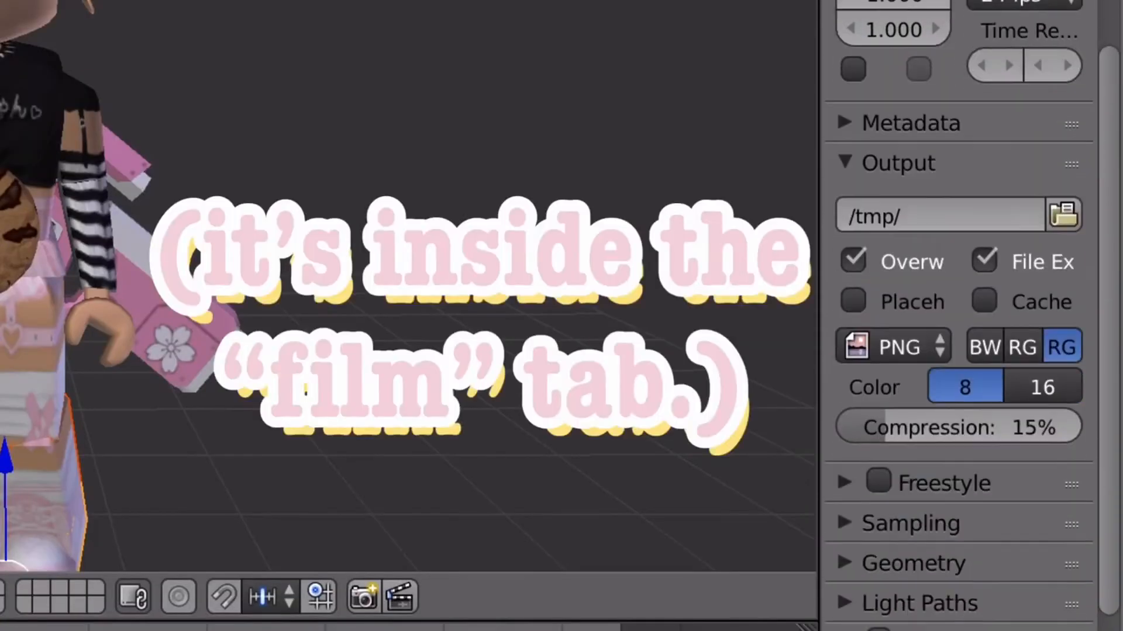
{"action": "scroll", "coordinate": [959, 351], "scroll_direction": "down", "scroll_amount": 5}
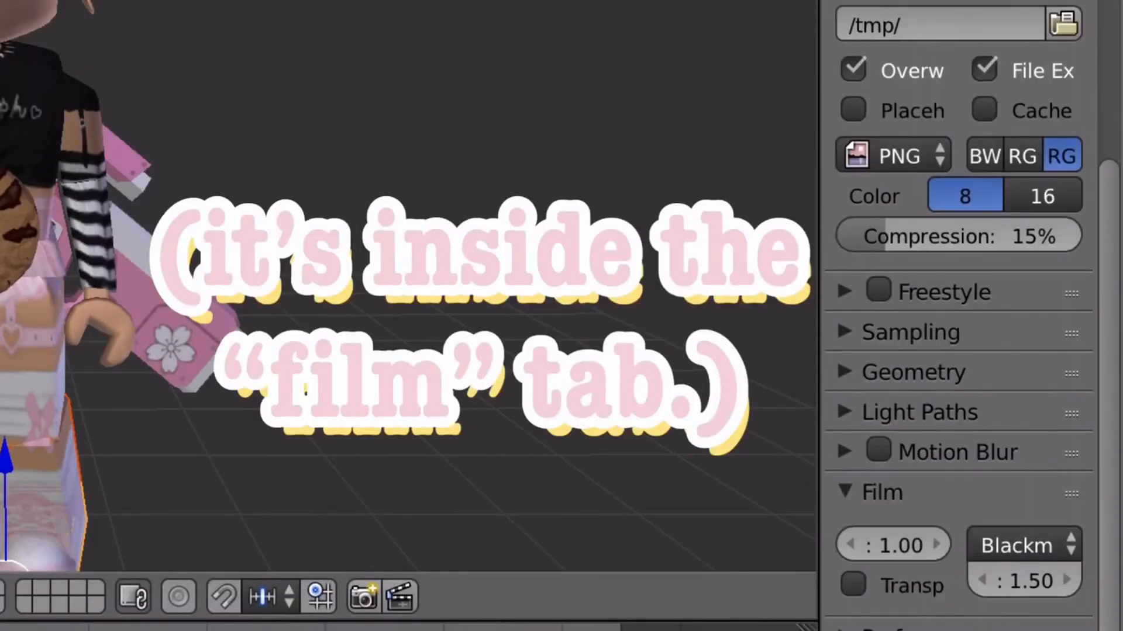
{"action": "left_click", "coordinate": [858, 498]}
{"action": "left_click", "coordinate": [850, 491]}
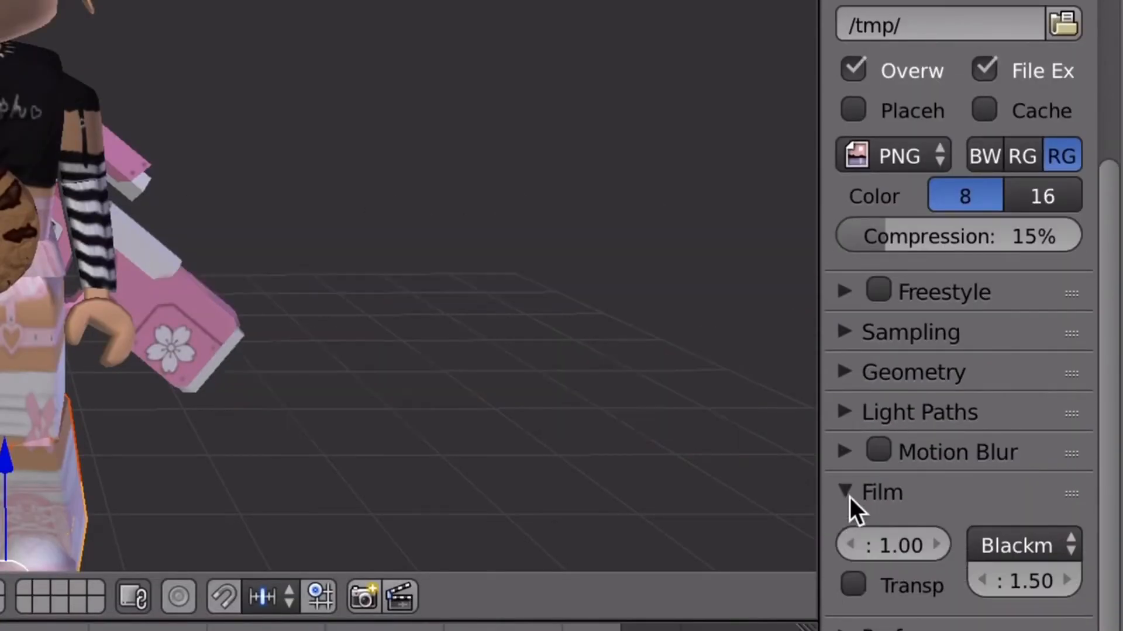
{"action": "left_click", "coordinate": [852, 586]}
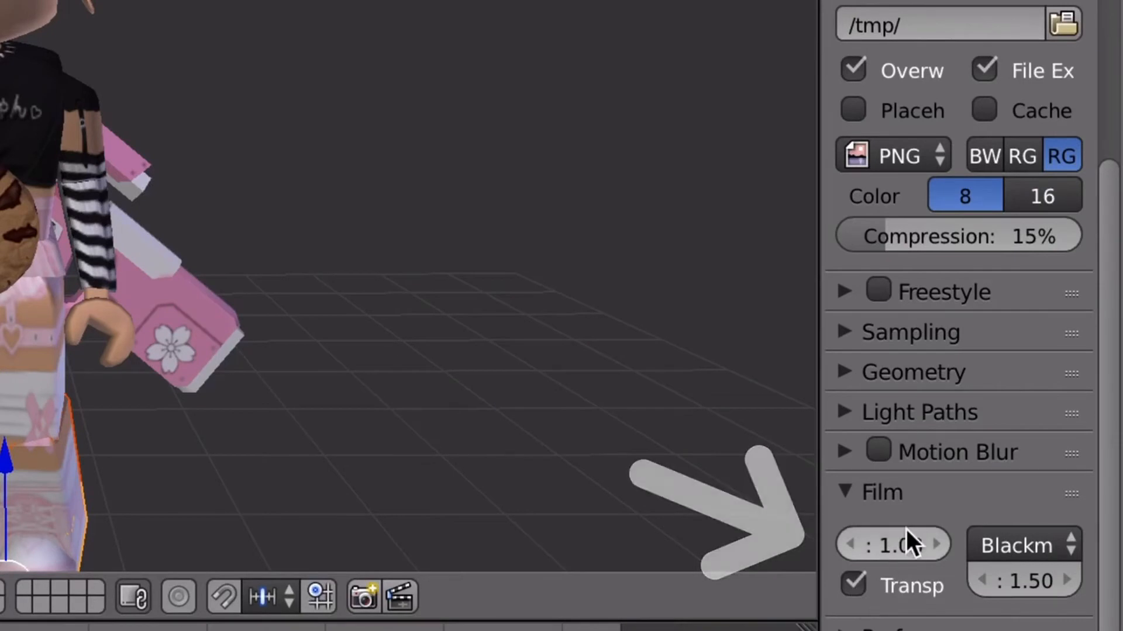
Step: Set the film exposure to 5.00 to brighten the lighting
{"action": "left_click", "coordinate": [906, 545]}
{"action": "key", "text": "BackSpace"}
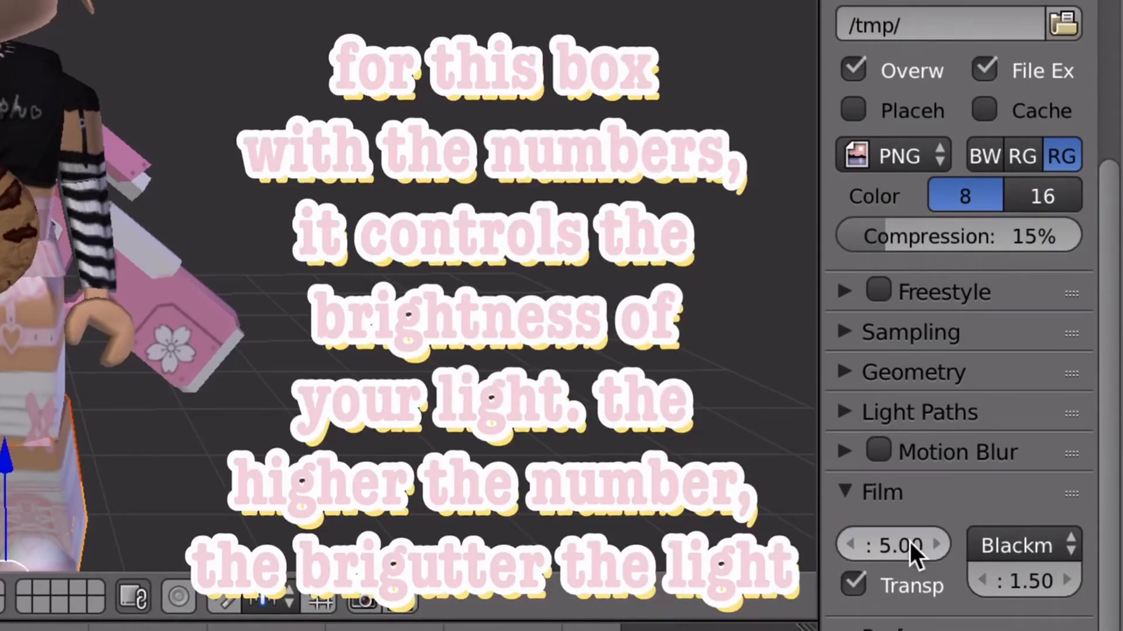
{"action": "scroll", "coordinate": [910, 542], "scroll_direction": "up", "scroll_amount": 1}
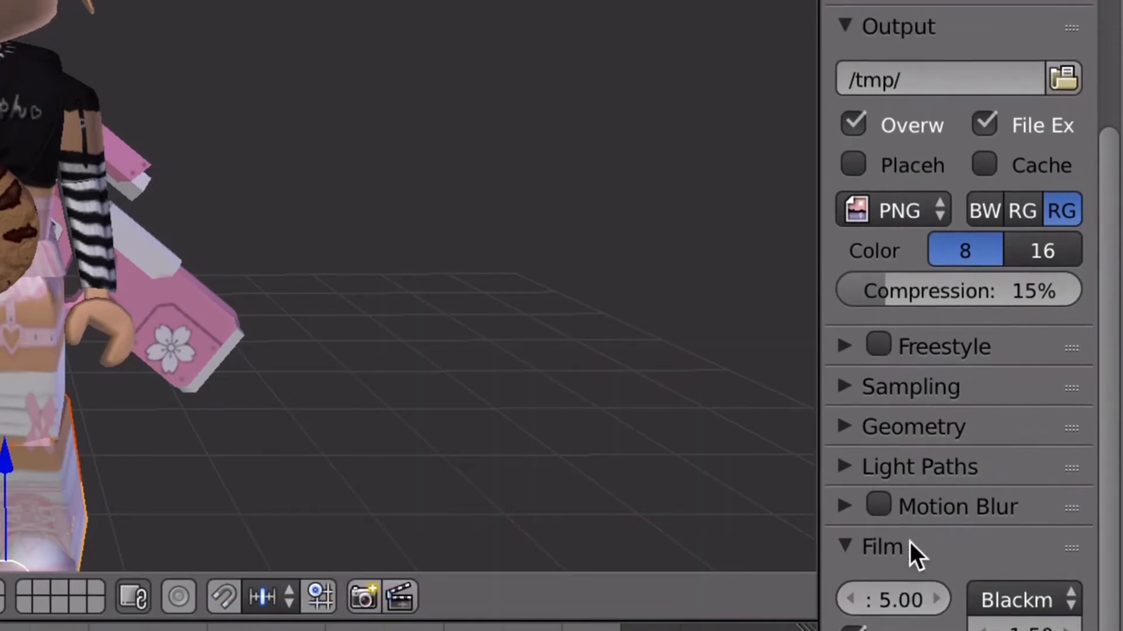
{"action": "scroll", "coordinate": [909, 542], "scroll_direction": "down", "scroll_amount": 1}
{"action": "scroll", "coordinate": [908, 541], "scroll_direction": "up", "scroll_amount": 5}
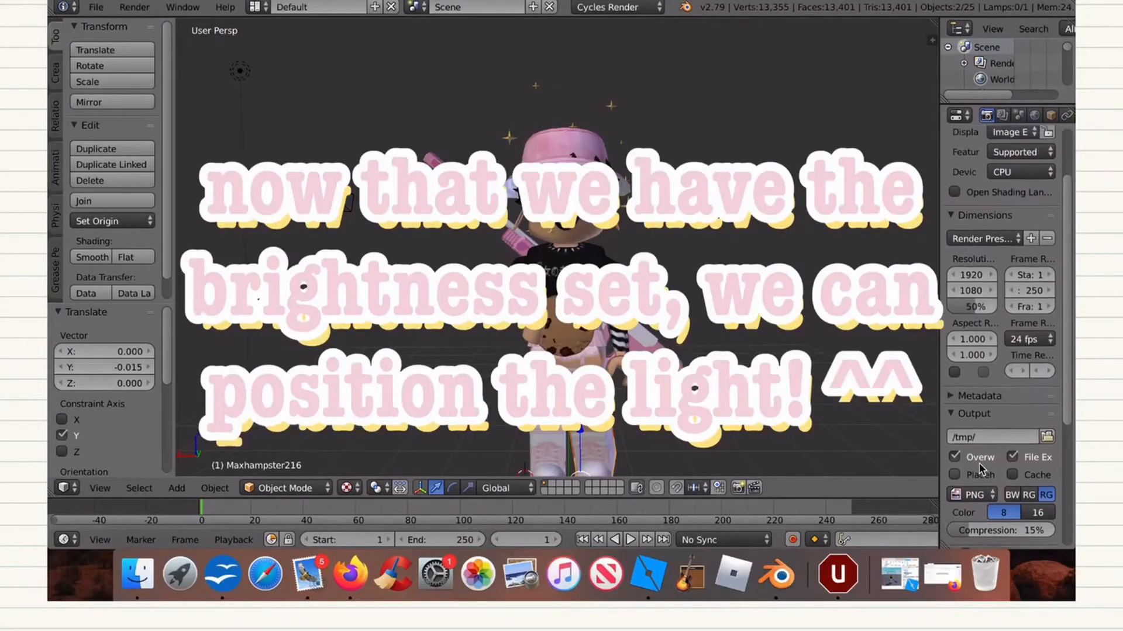
{"action": "scroll", "coordinate": [980, 467], "scroll_direction": "up", "scroll_amount": 2}
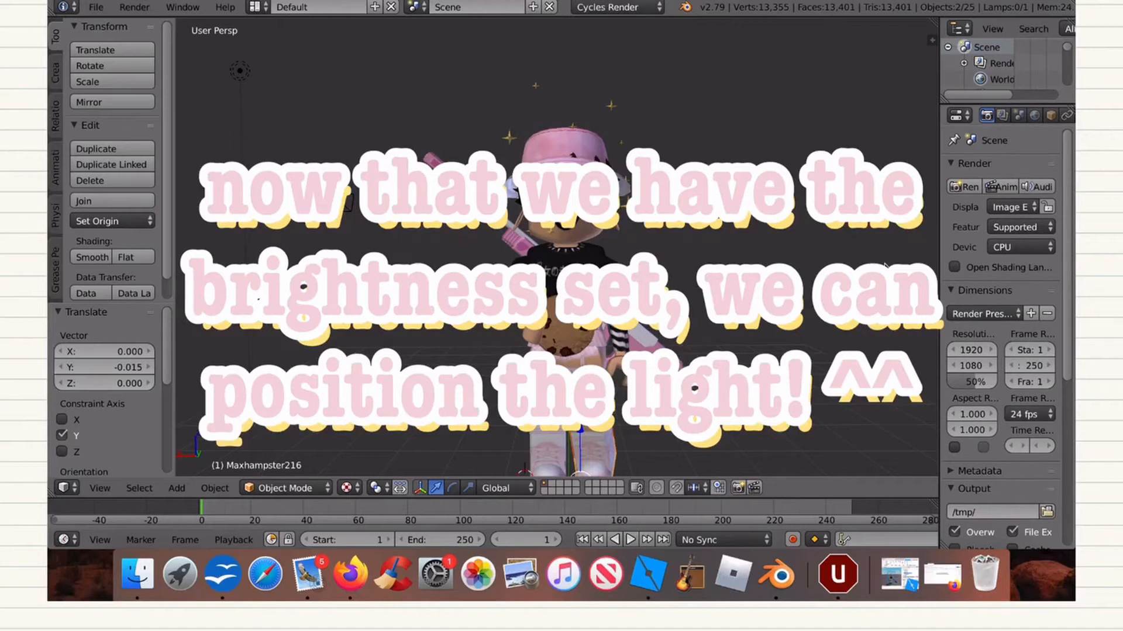
Step: Select the lamp and move it toward the avatar along the X axis
{"action": "right_click", "coordinate": [242, 73]}
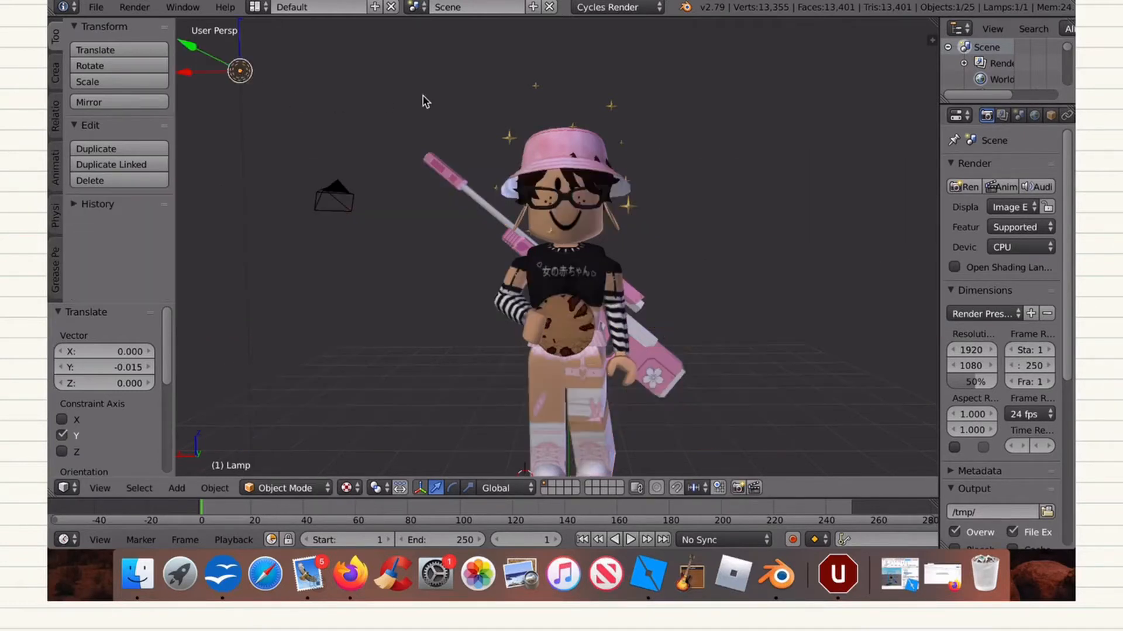
{"action": "key", "text": "shift+f"}
{"action": "key", "text": "w"}
{"action": "key", "text": "s"}
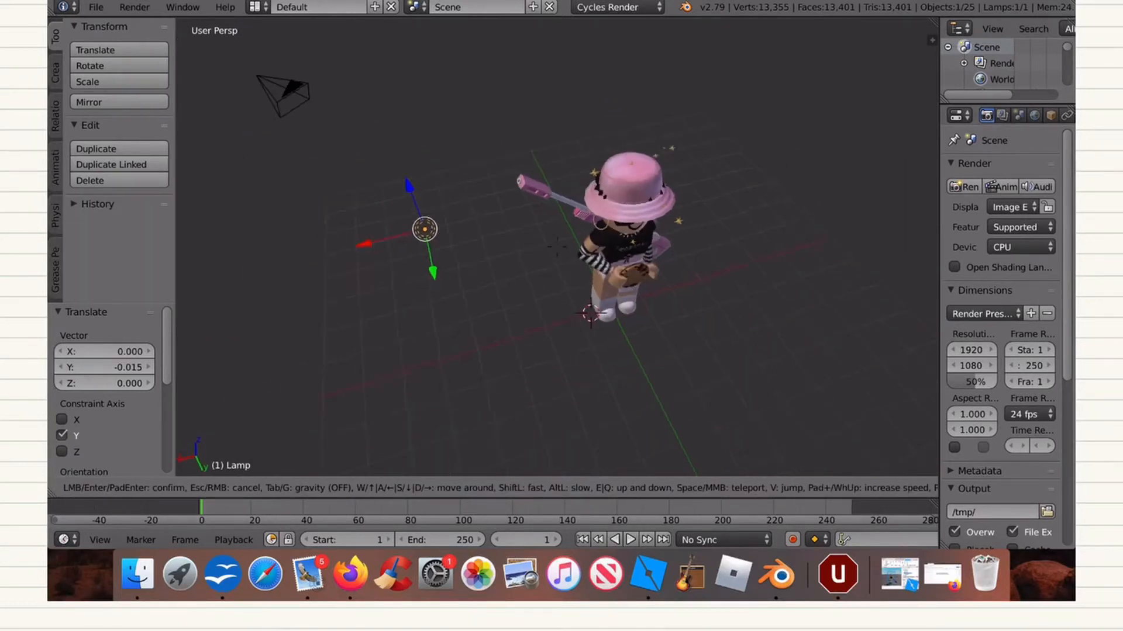
{"action": "left_click", "coordinate": [557, 247]}
{"action": "key", "text": "g"}
{"action": "key", "text": "x"}
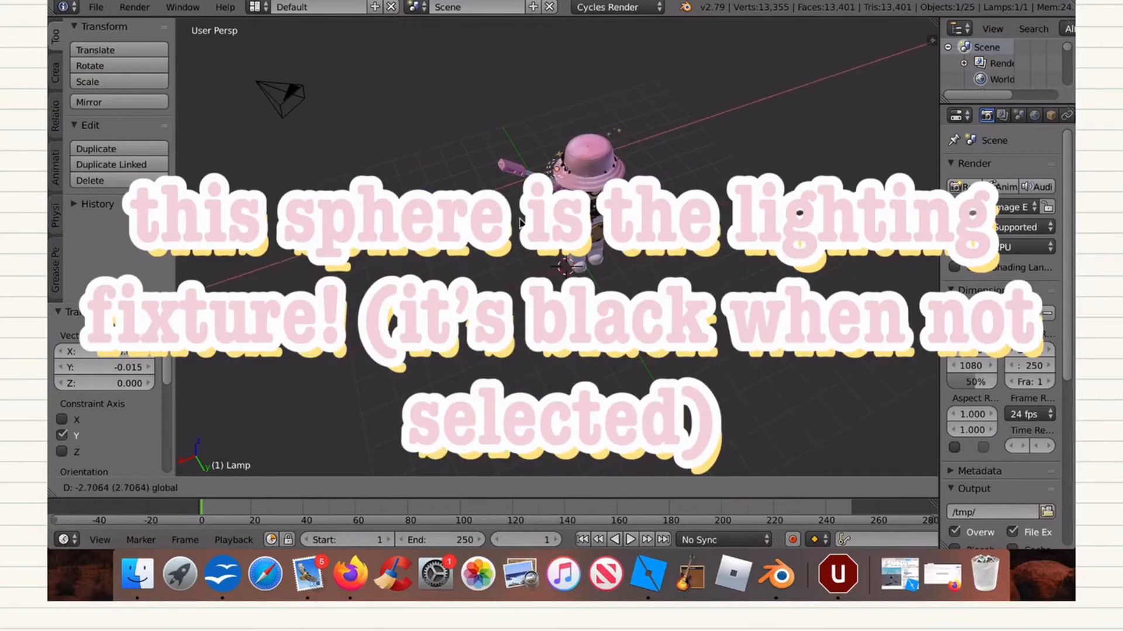
{"action": "key", "text": "Return"}
Step: Move the lamp along Y in front of the avatar and lower it about -2.677 along Z
{"action": "key", "text": "g"}
{"action": "key", "text": "y"}
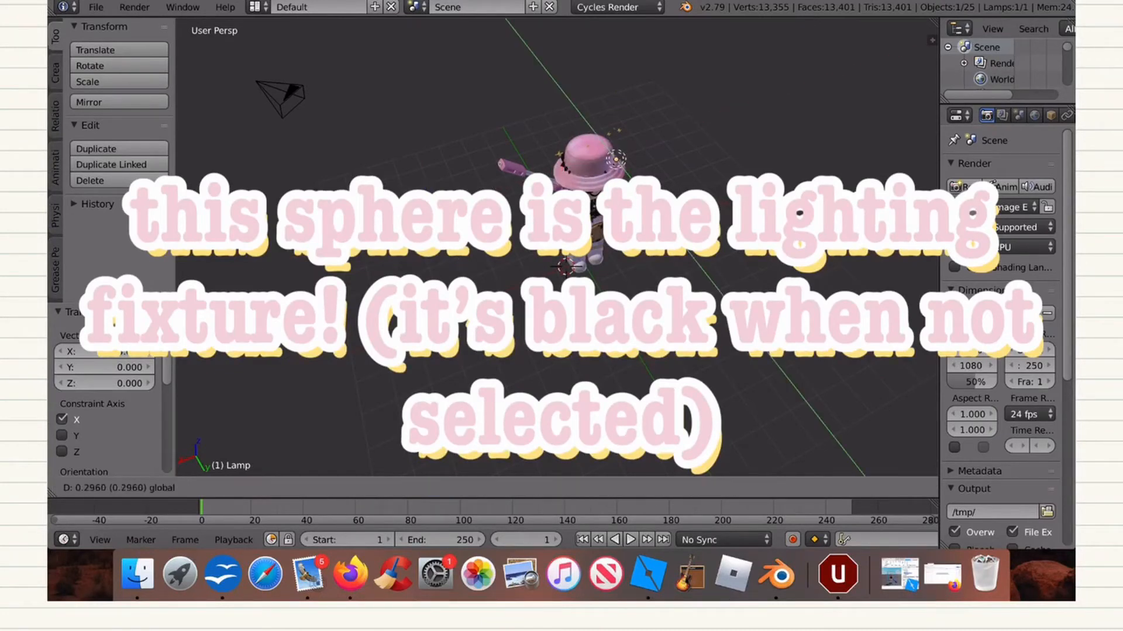
{"action": "left_click_drag", "start_coordinate": [672, 233], "coordinate": [673, 234]}
{"action": "left_click_drag", "start_coordinate": [656, 155], "coordinate": [629, 223]}
Step: Fine-tune the lamp's distance and height in front of the avatar, finishing with about 0.102 along Y
{"action": "key", "text": "shift+f"}
{"action": "key", "text": "w"}
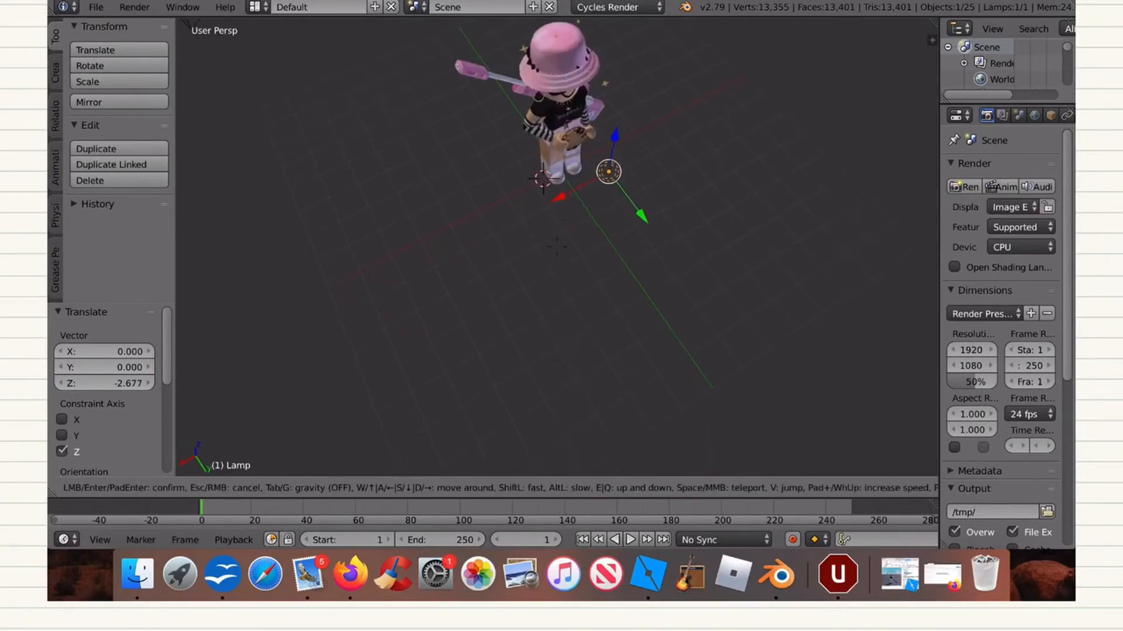
{"action": "key", "text": "s"}
{"action": "key", "text": "w"}
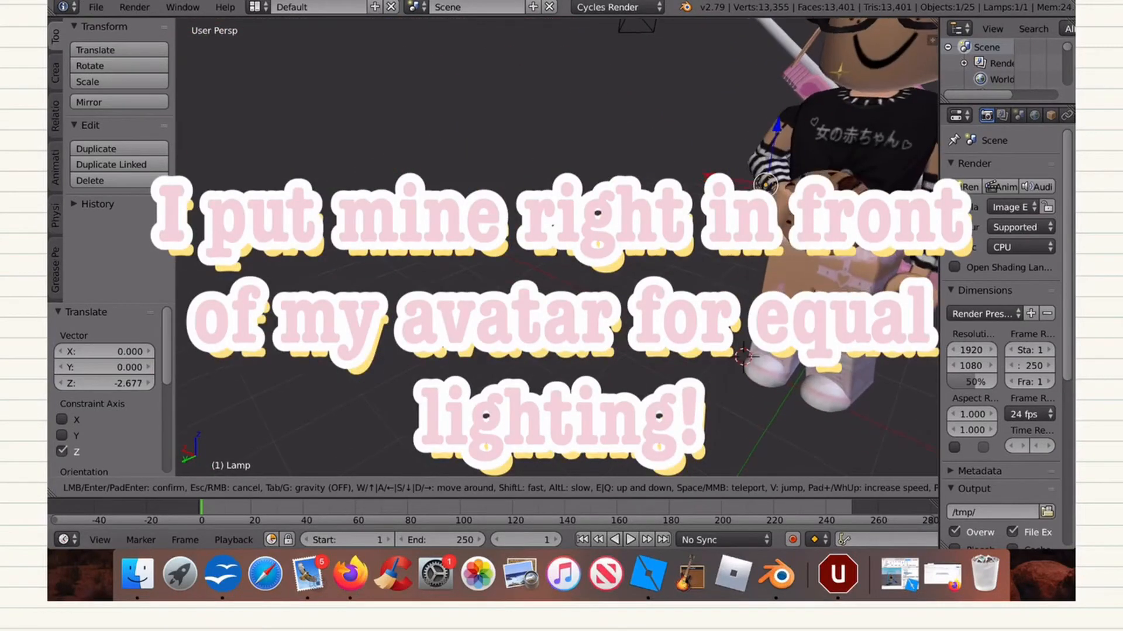
{"action": "key", "text": "s"}
{"action": "left_click", "coordinate": [560, 253]}
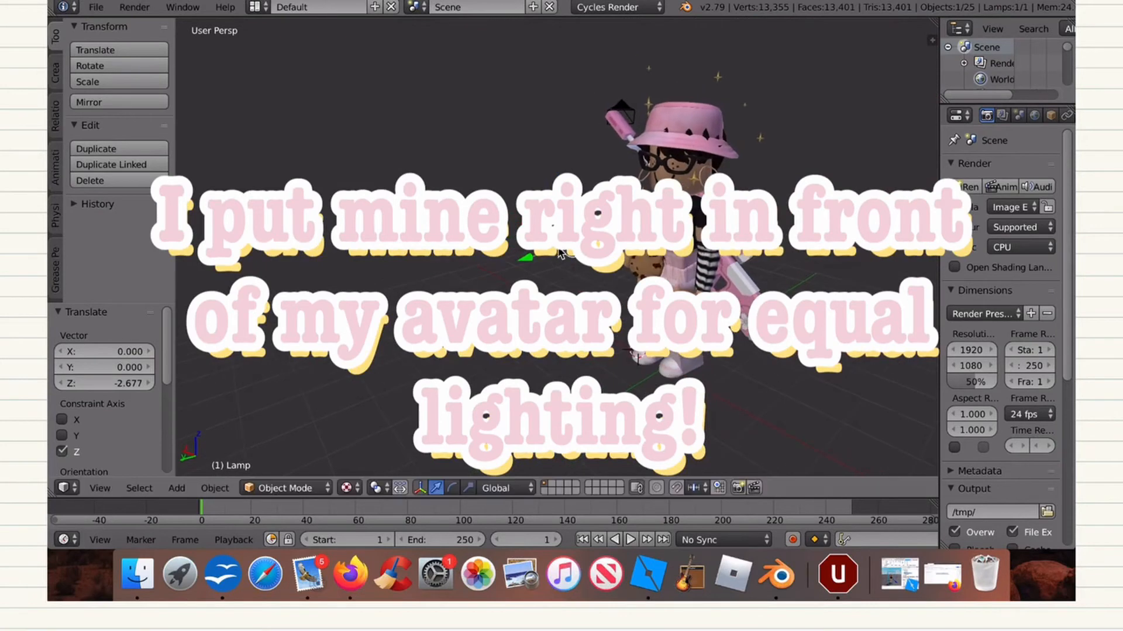
{"action": "left_click_drag", "start_coordinate": [523, 259], "coordinate": [519, 262]}
{"action": "left_click_drag", "start_coordinate": [566, 190], "coordinate": [564, 177]}
{"action": "left_click_drag", "start_coordinate": [545, 228], "coordinate": [530, 252]}
Step: Widen the properties editor beside the 3D view so its labels fit
{"action": "key", "text": "shift+f"}
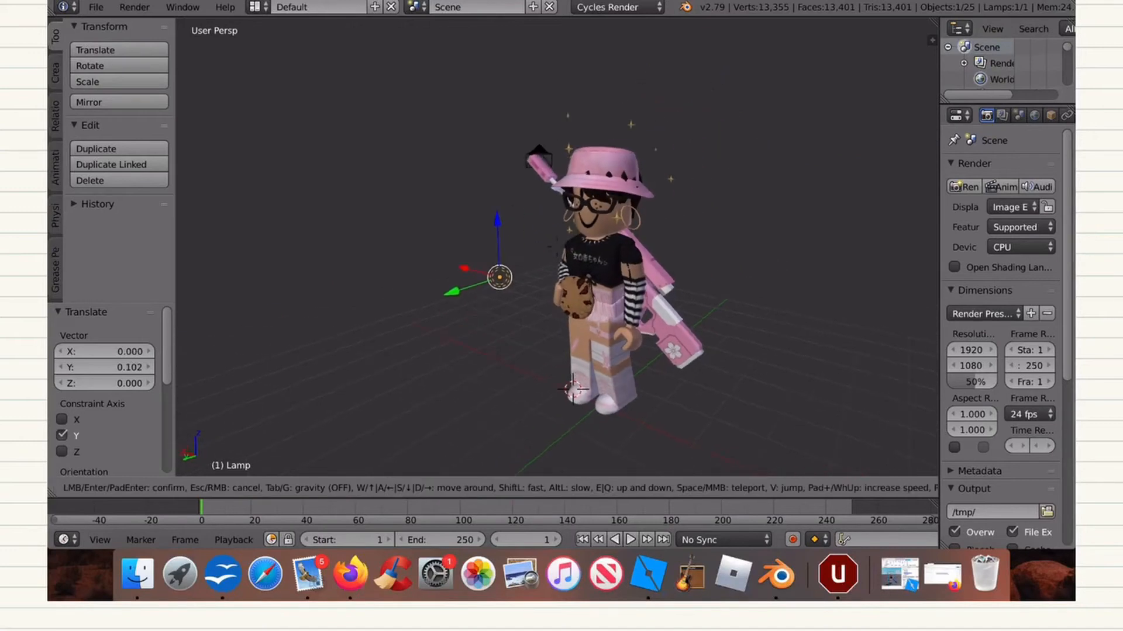
{"action": "key", "text": "a"}
{"action": "key", "text": "w"}
{"action": "key", "text": "s"}
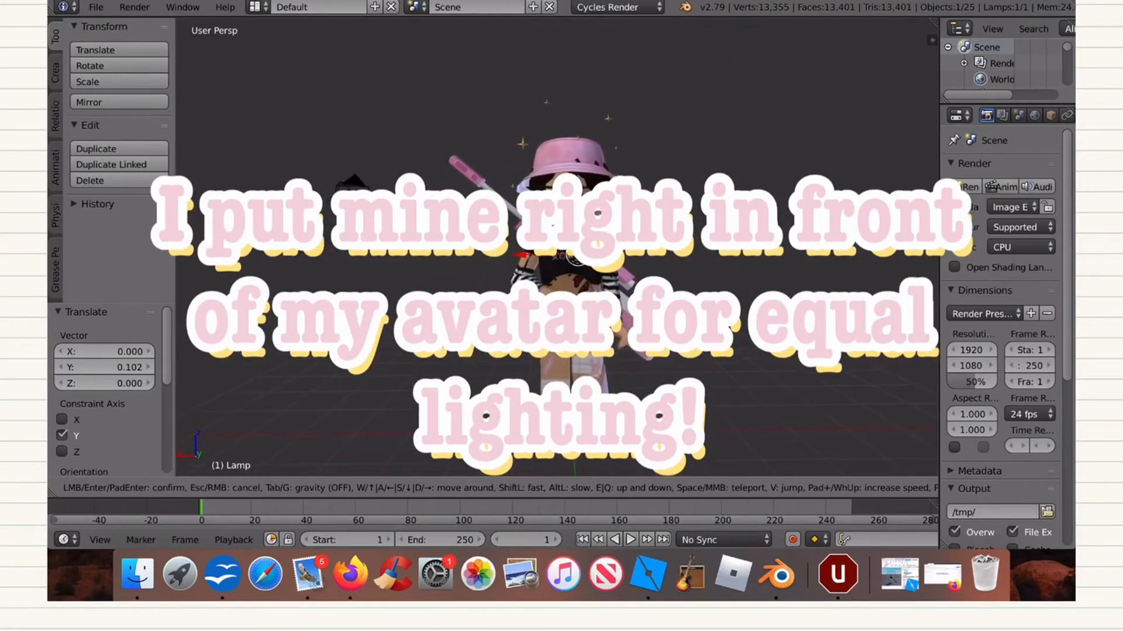
{"action": "left_click", "coordinate": [556, 247]}
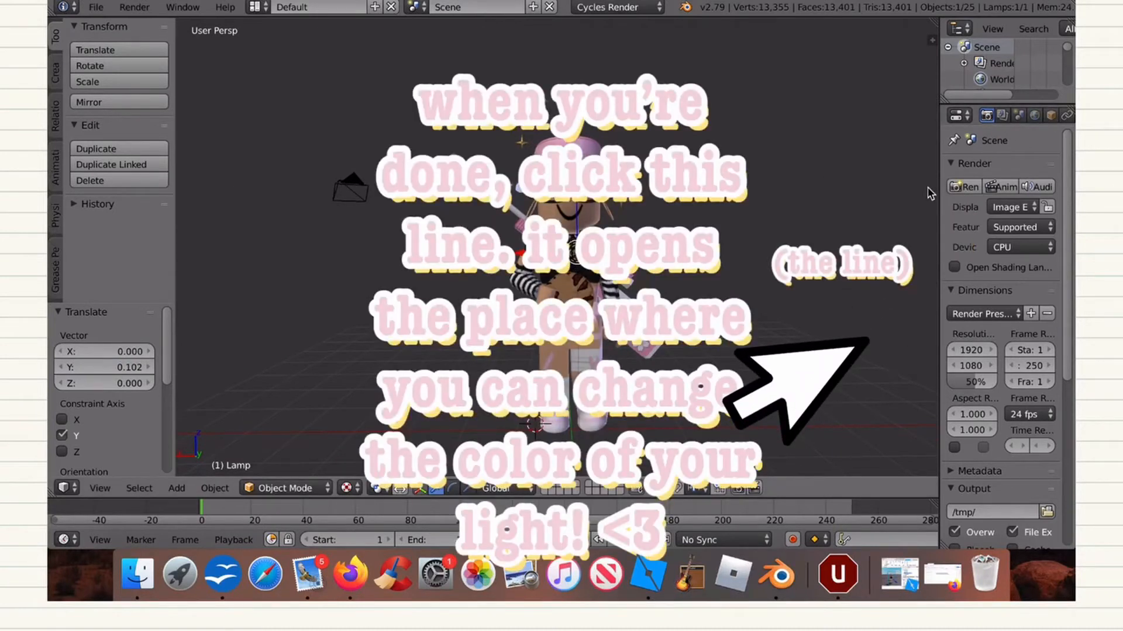
{"action": "left_click_drag", "start_coordinate": [940, 188], "coordinate": [899, 189]}
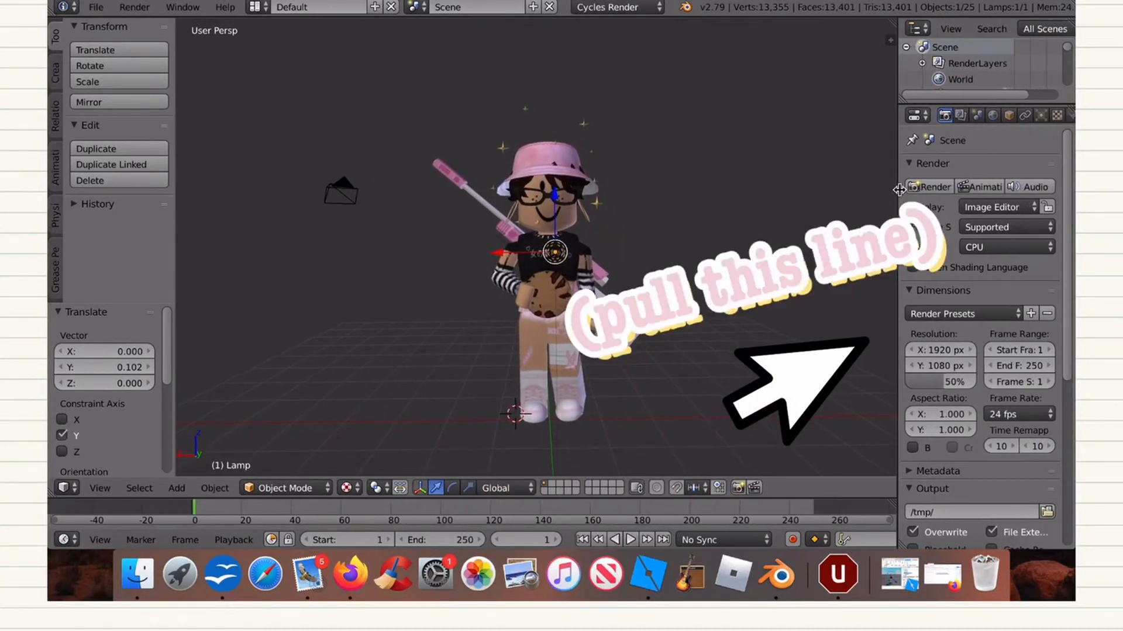
Step: Change the lamp's light color to orange
{"action": "left_click", "coordinate": [1041, 116]}
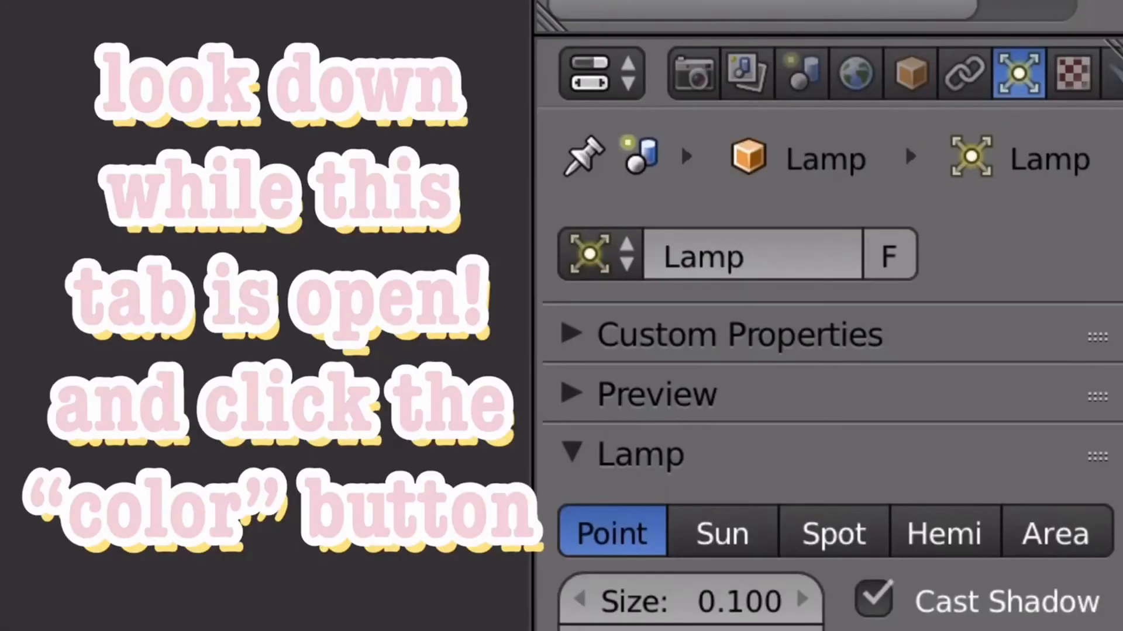
{"action": "left_click", "coordinate": [1027, 354]}
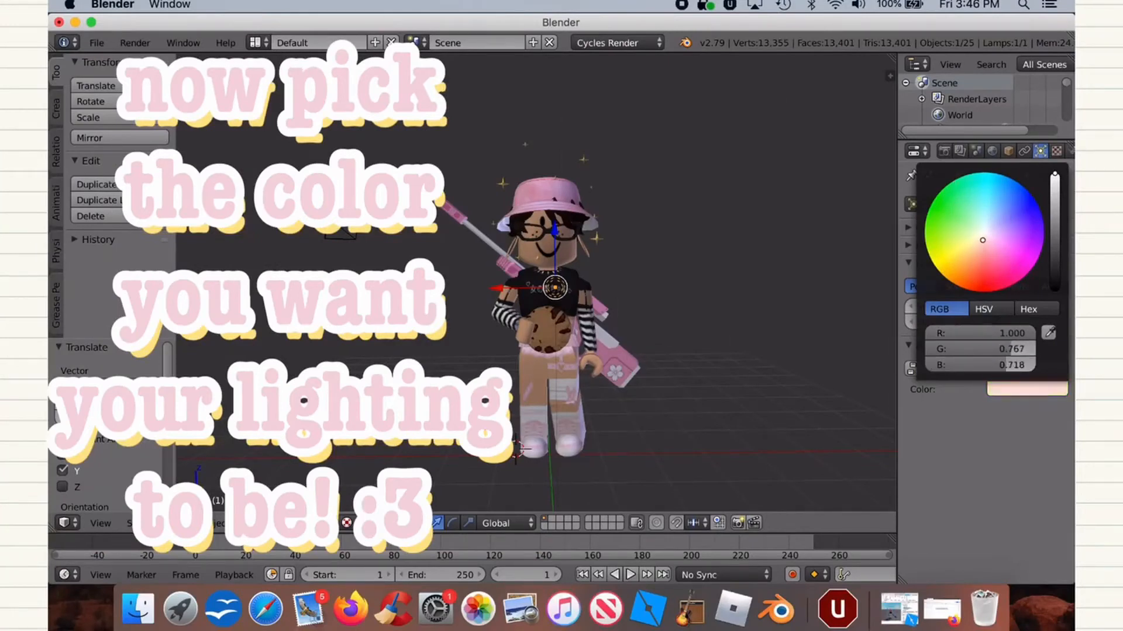
{"action": "left_click_drag", "start_coordinate": [971, 252], "coordinate": [971, 267]}
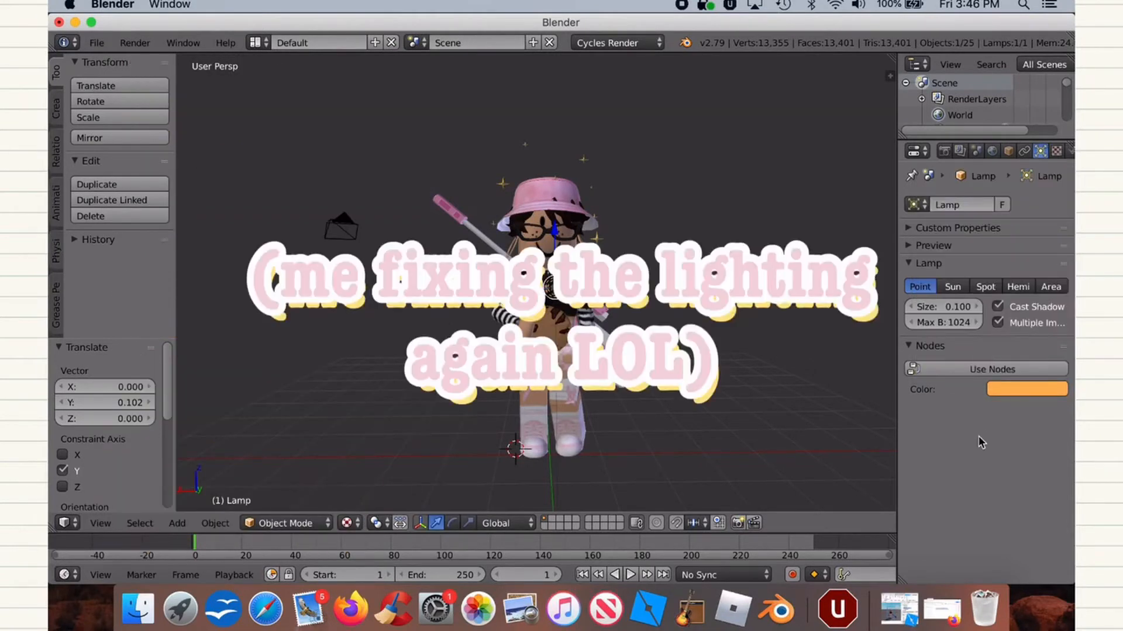
Step: Shift the lamp about 0.049 along X and raise it about 0.217 along Z in front of the avatar
{"action": "left_click", "coordinate": [945, 152]}
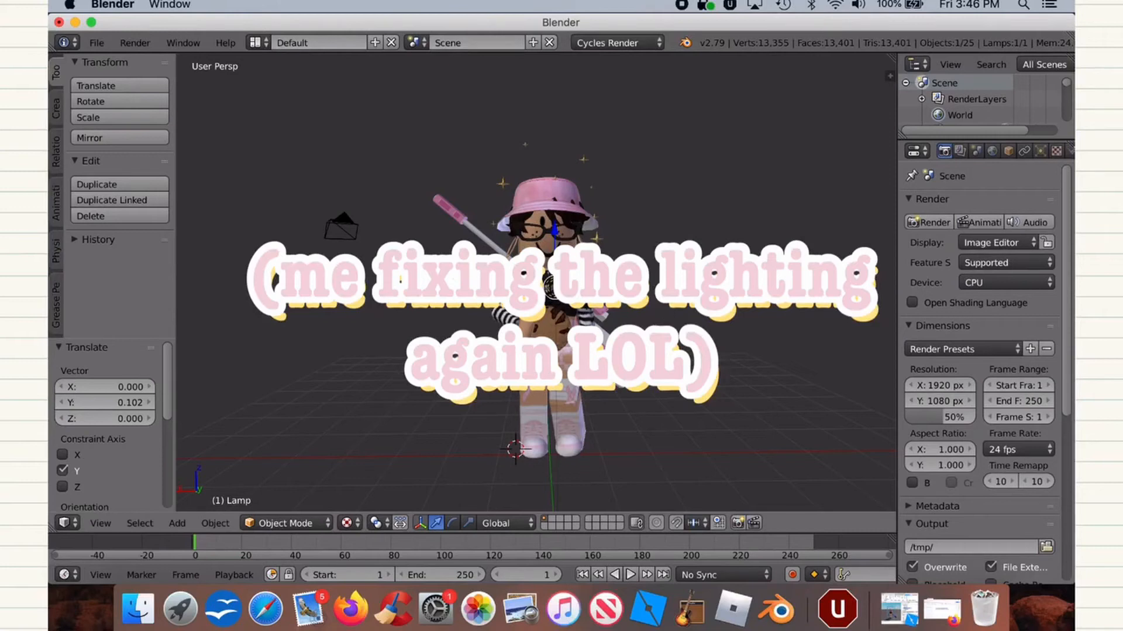
{"action": "left_click_drag", "start_coordinate": [505, 289], "coordinate": [501, 289]}
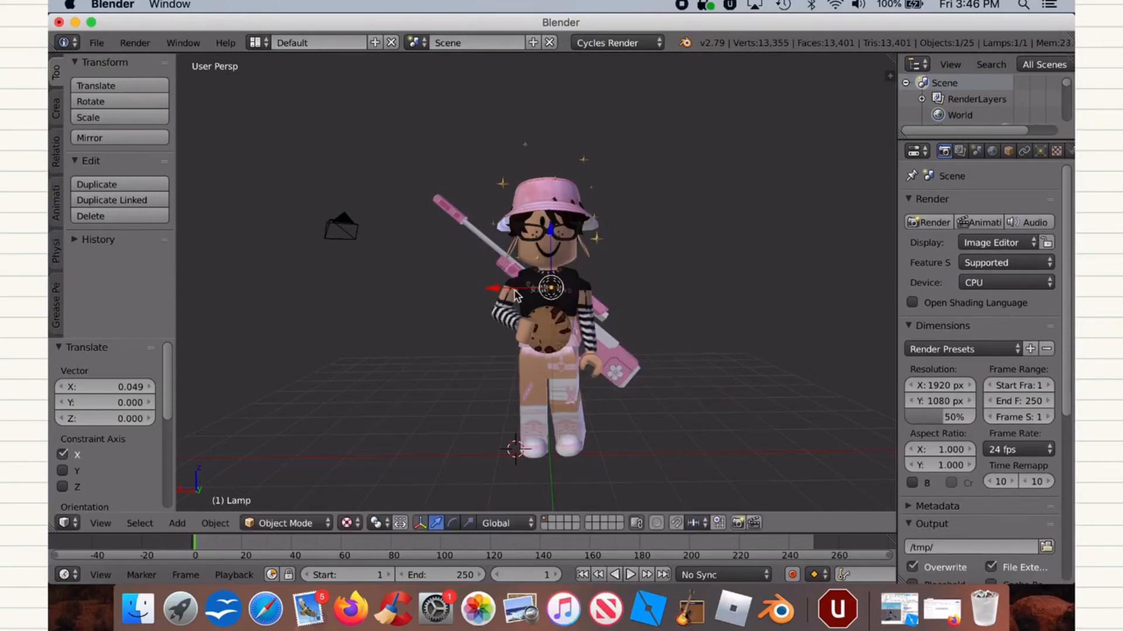
{"action": "middle_click_drag", "start_coordinate": [562, 303], "coordinate": [537, 288]}
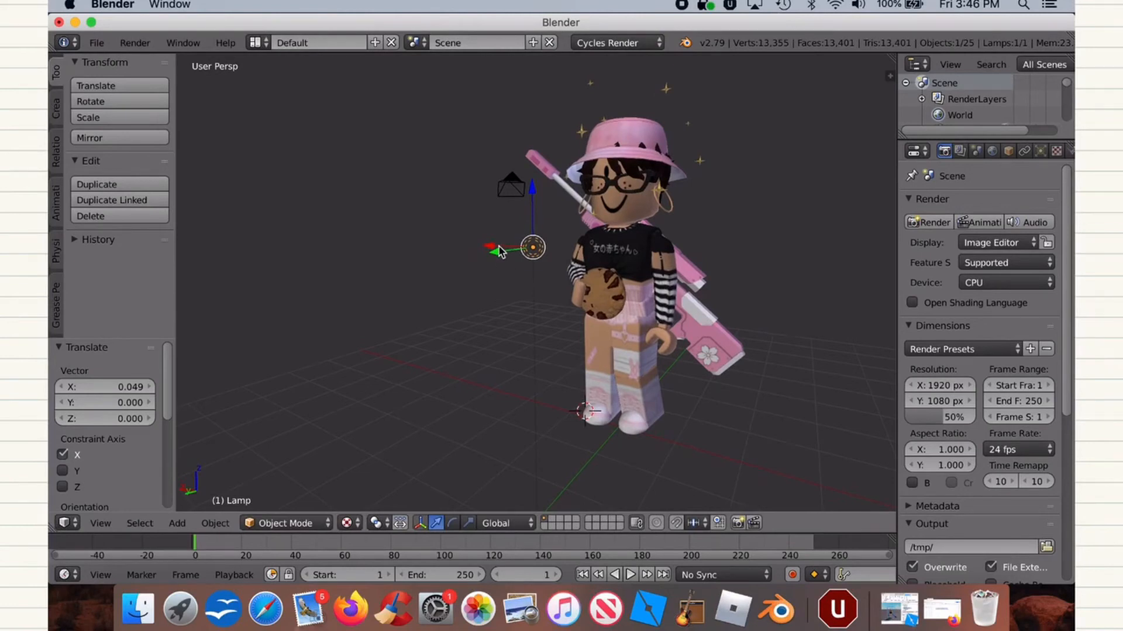
{"action": "left_click_drag", "start_coordinate": [538, 197], "coordinate": [531, 174]}
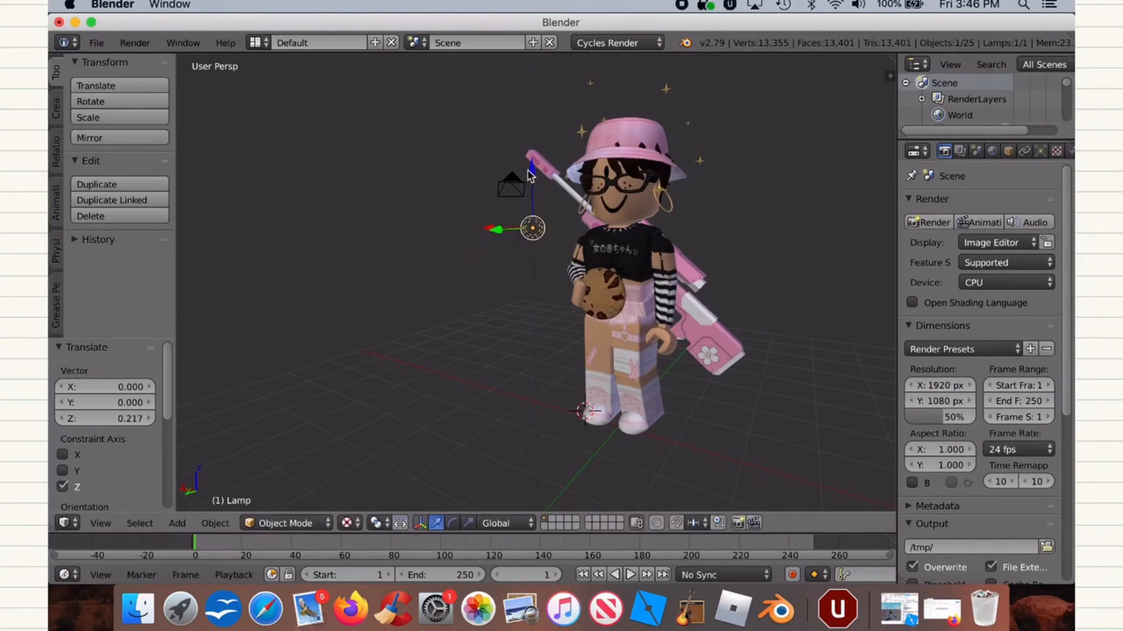
{"action": "right_click", "coordinate": [592, 371]}
{"action": "right_click", "coordinate": [532, 227]}
Step: Preview the avatar's lighting from the front in Rendered viewport shading, and return to Texture shading
{"action": "key", "text": "shift+f"}
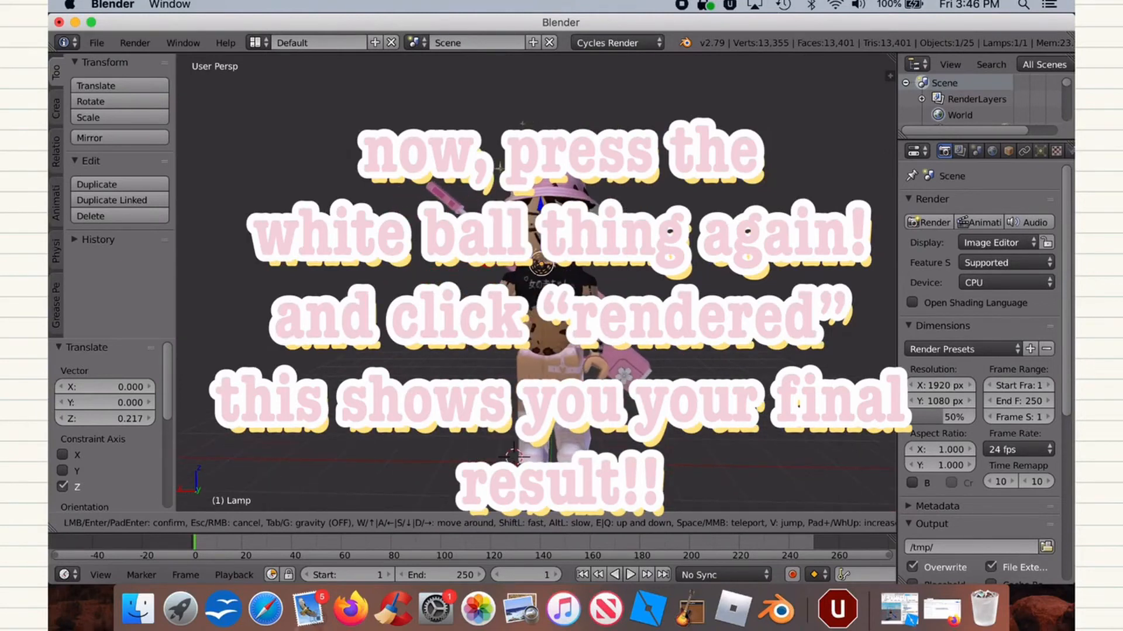
{"action": "left_click", "coordinate": [538, 288]}
{"action": "right_click", "coordinate": [539, 289]}
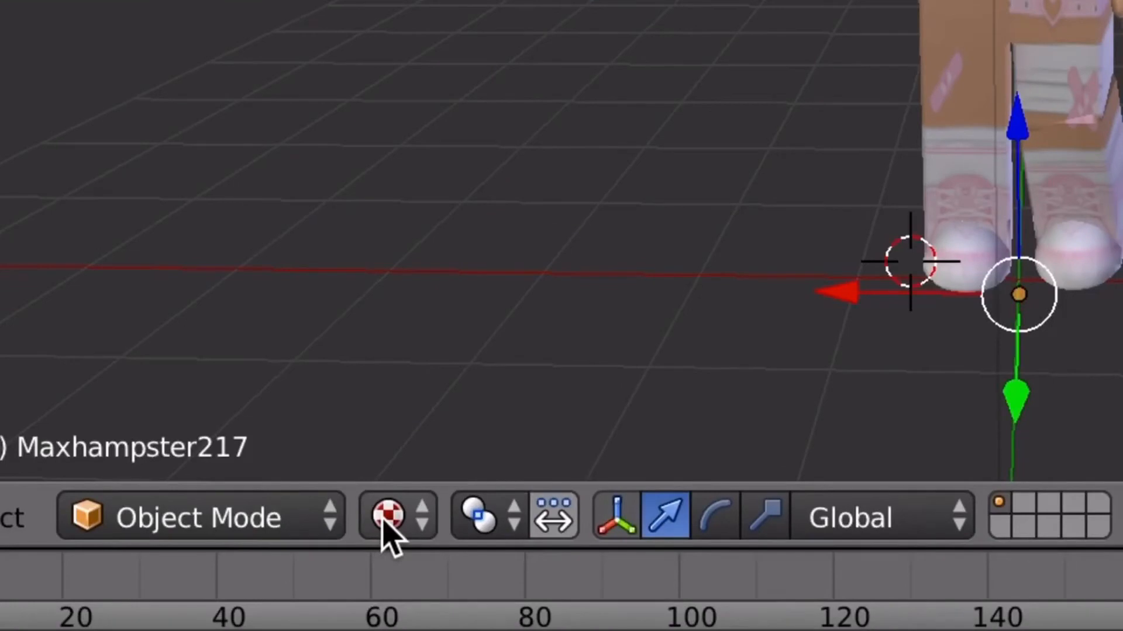
{"action": "left_click", "coordinate": [388, 526]}
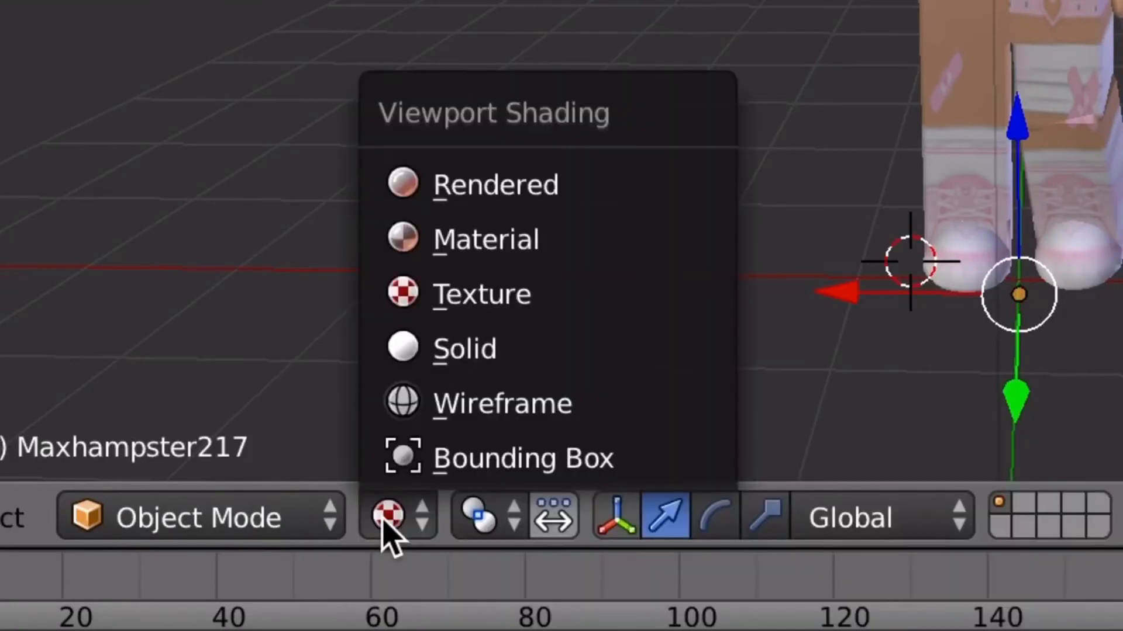
{"action": "left_click", "coordinate": [483, 192]}
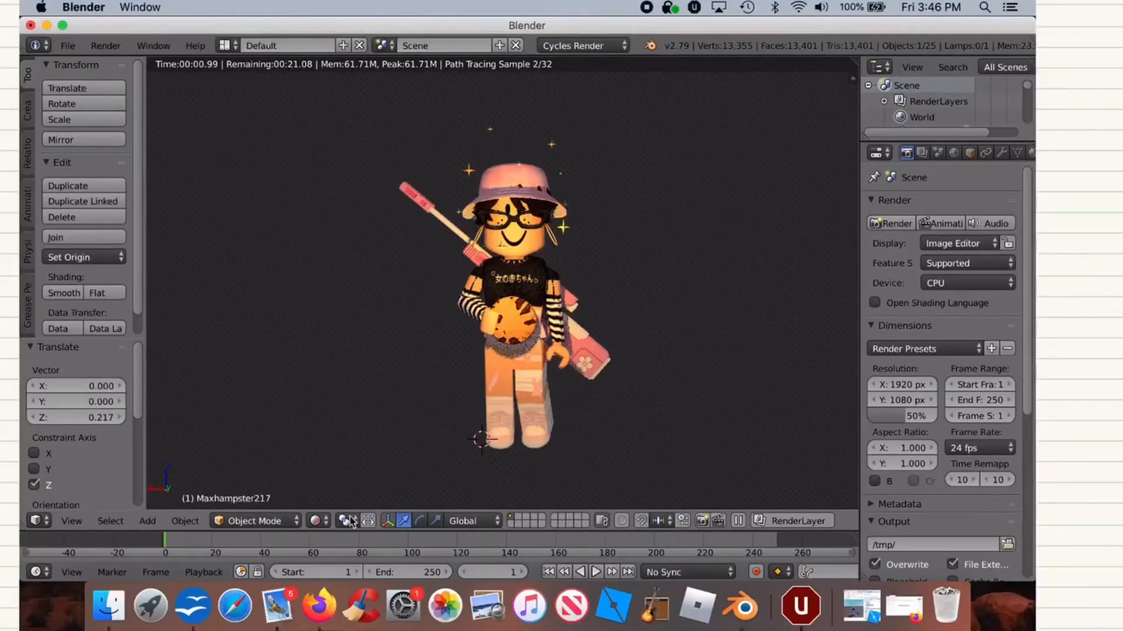
{"action": "left_click", "coordinate": [388, 516]}
{"action": "left_click", "coordinate": [346, 449]}
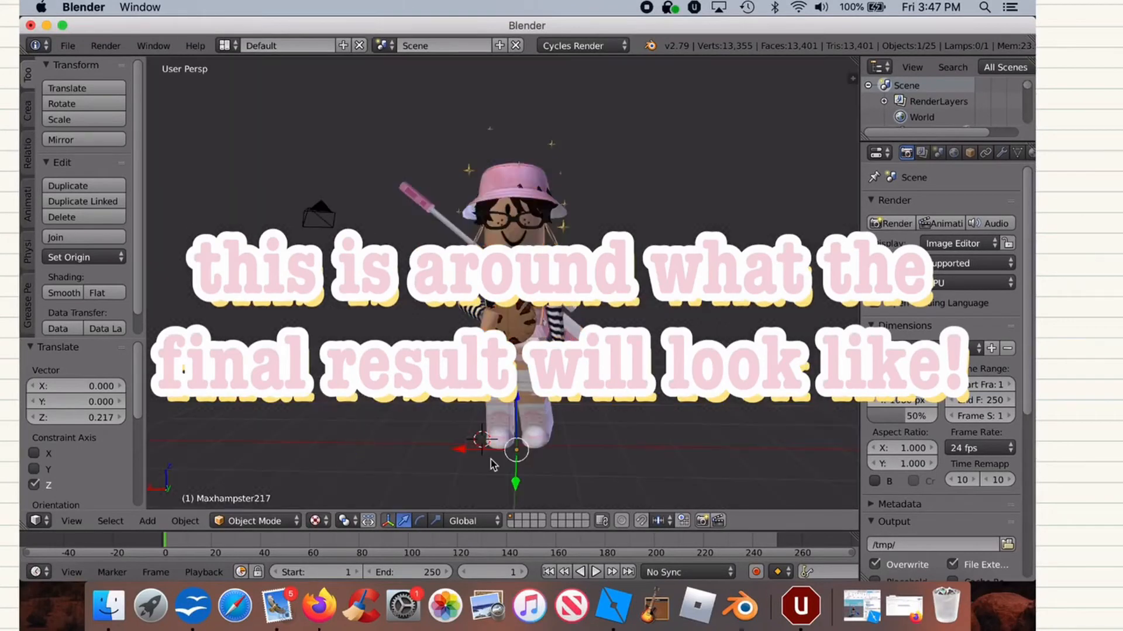
{"action": "key", "text": "g"}
{"action": "left_click_drag", "start_coordinate": [518, 70], "coordinate": [518, 69]}
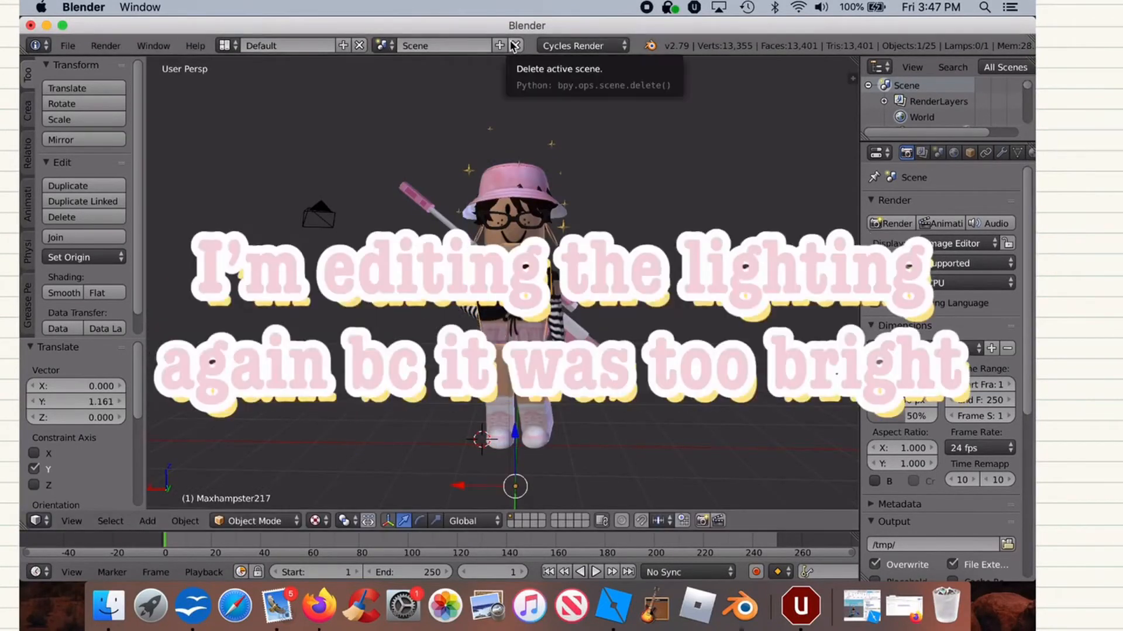
{"action": "key", "text": "super+z"}
Step: Select the lamp, move it along Y away from the avatar, and adjust its height, finishing with about -0.038 along Z
{"action": "right_click", "coordinate": [517, 266]}
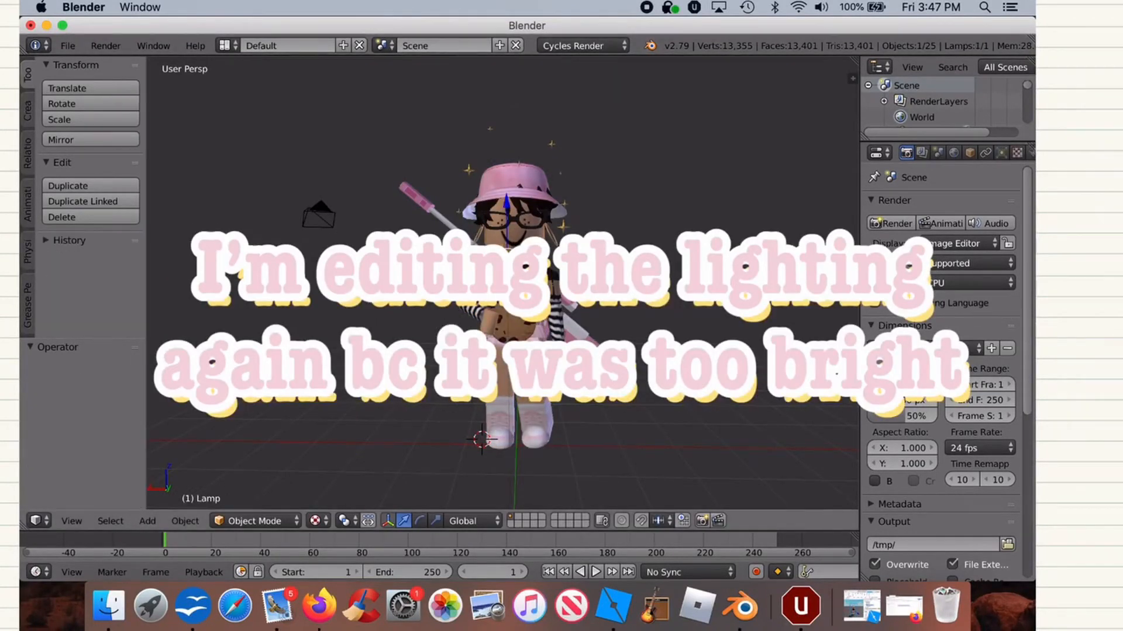
{"action": "key", "text": "shift+f"}
{"action": "key", "text": "d"}
{"action": "left_click", "coordinate": [500, 225]}
{"action": "left_click_drag", "start_coordinate": [501, 175], "coordinate": [500, 168]}
{"action": "left_click_drag", "start_coordinate": [459, 227], "coordinate": [434, 229]}
{"action": "left_click_drag", "start_coordinate": [476, 177], "coordinate": [477, 185]}
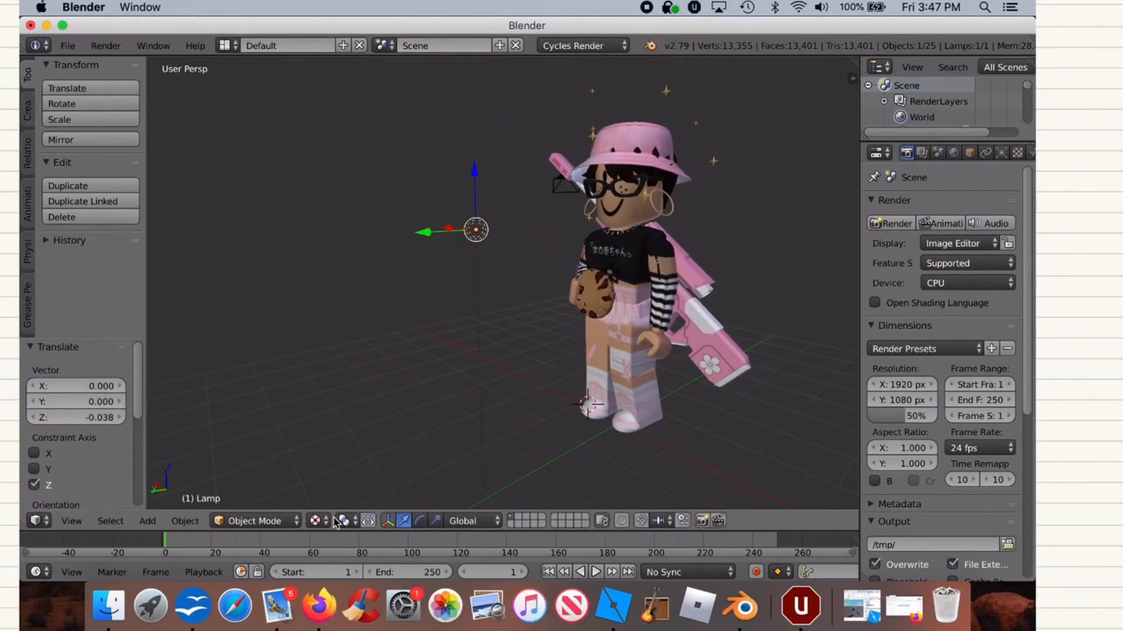
Step: Check the repositioned lamp's lighting on the avatar in Rendered shading from the side and front, and restore Texture shading
{"action": "left_click", "coordinate": [316, 521]}
{"action": "left_click", "coordinate": [332, 421]}
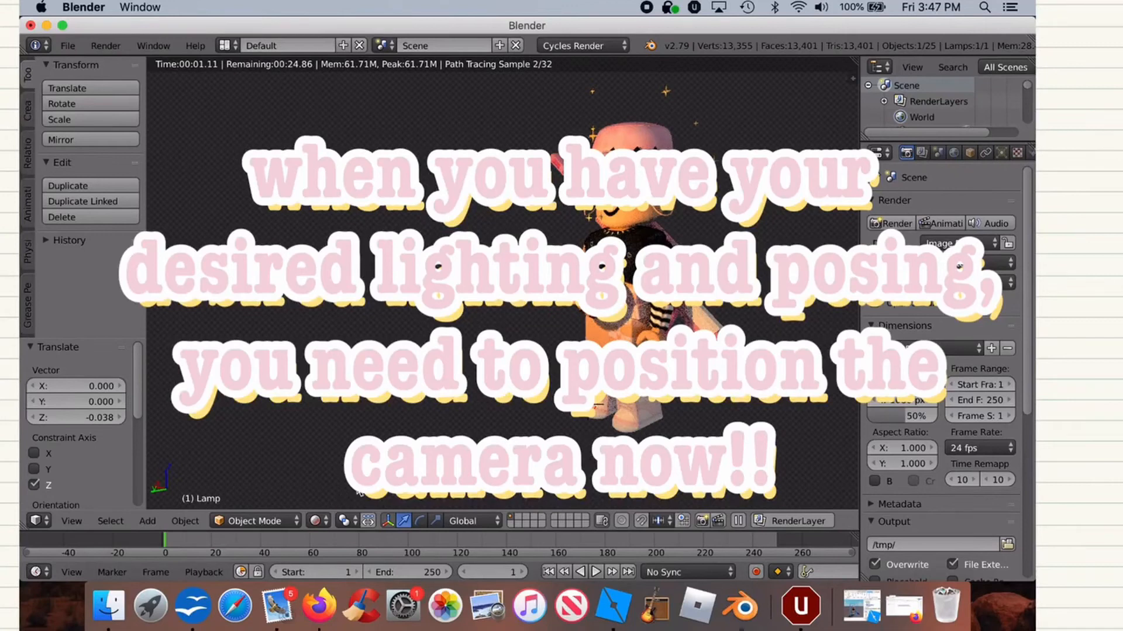
{"action": "key", "text": "shift+f"}
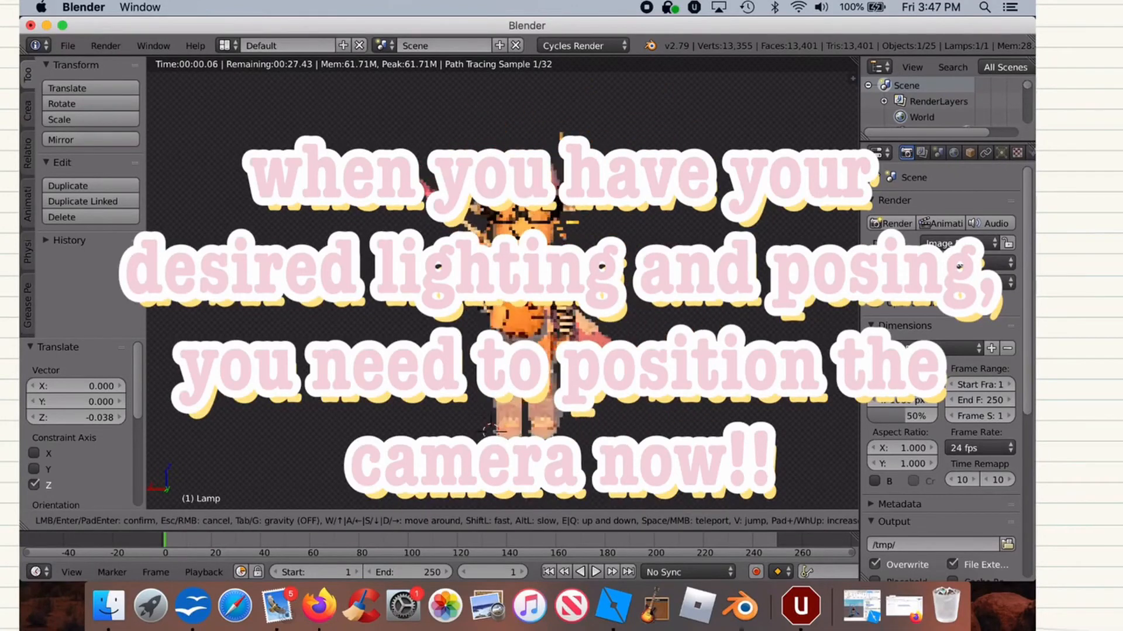
{"action": "key", "text": "w"}
{"action": "left_click", "coordinate": [503, 285]}
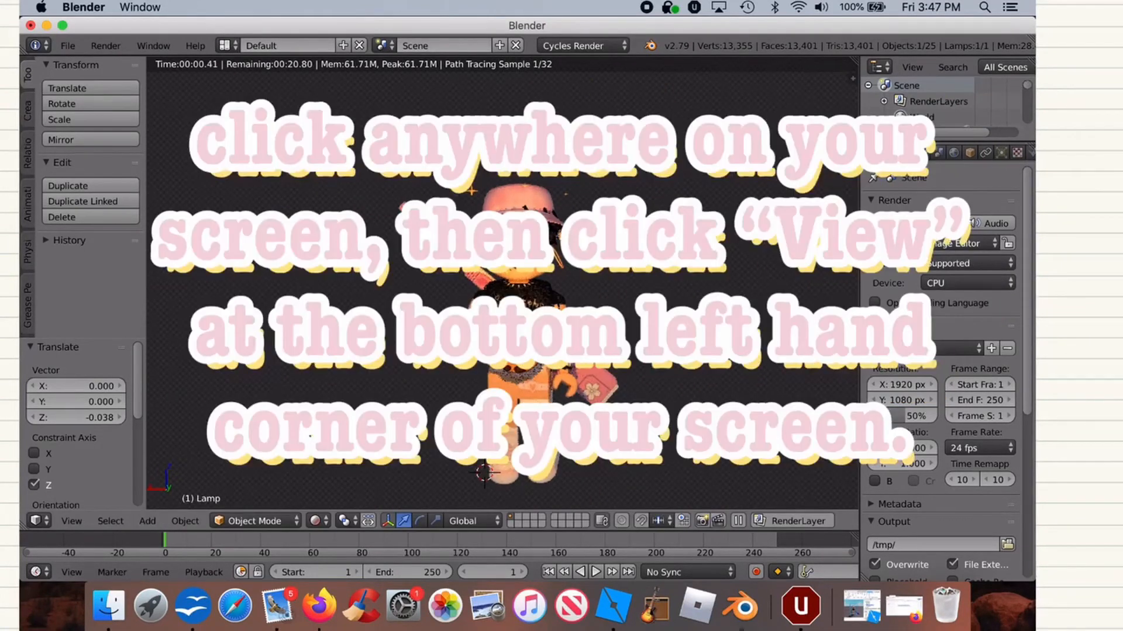
{"action": "left_click", "coordinate": [332, 521]}
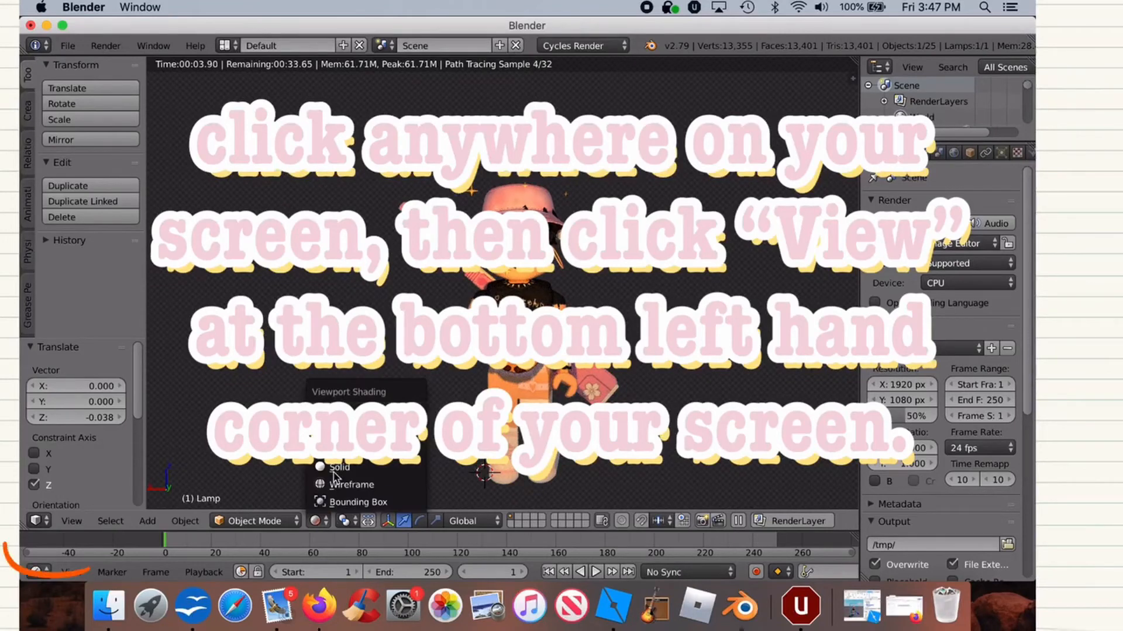
{"action": "left_click", "coordinate": [339, 456]}
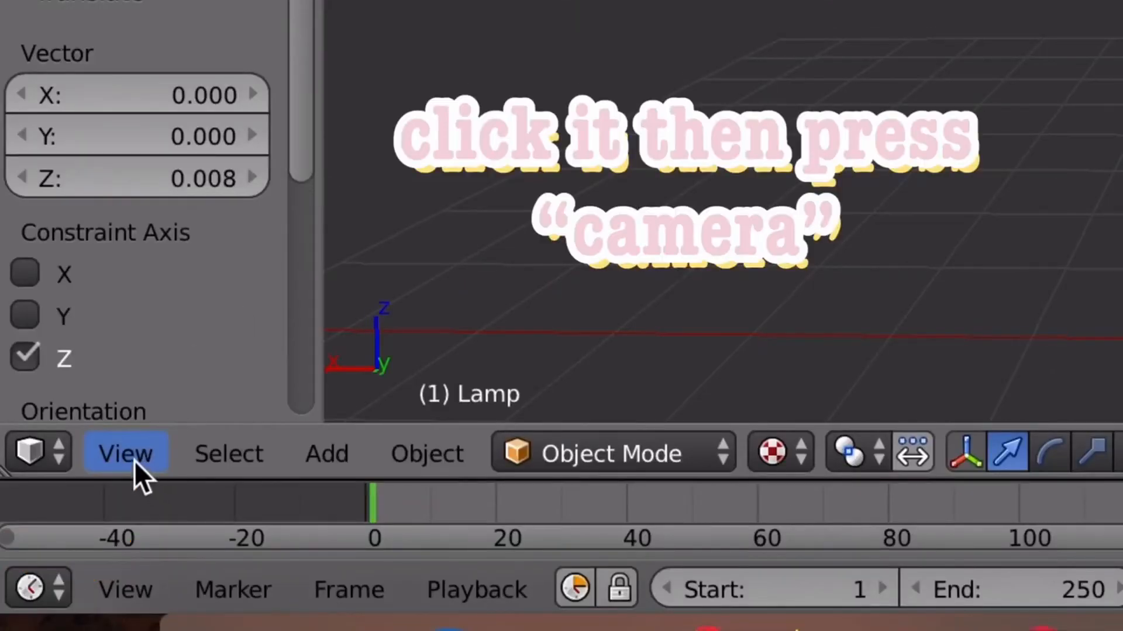
Step: Switch to the camera view and fly the camera around until it faces the avatar from the front
{"action": "left_click", "coordinate": [131, 456]}
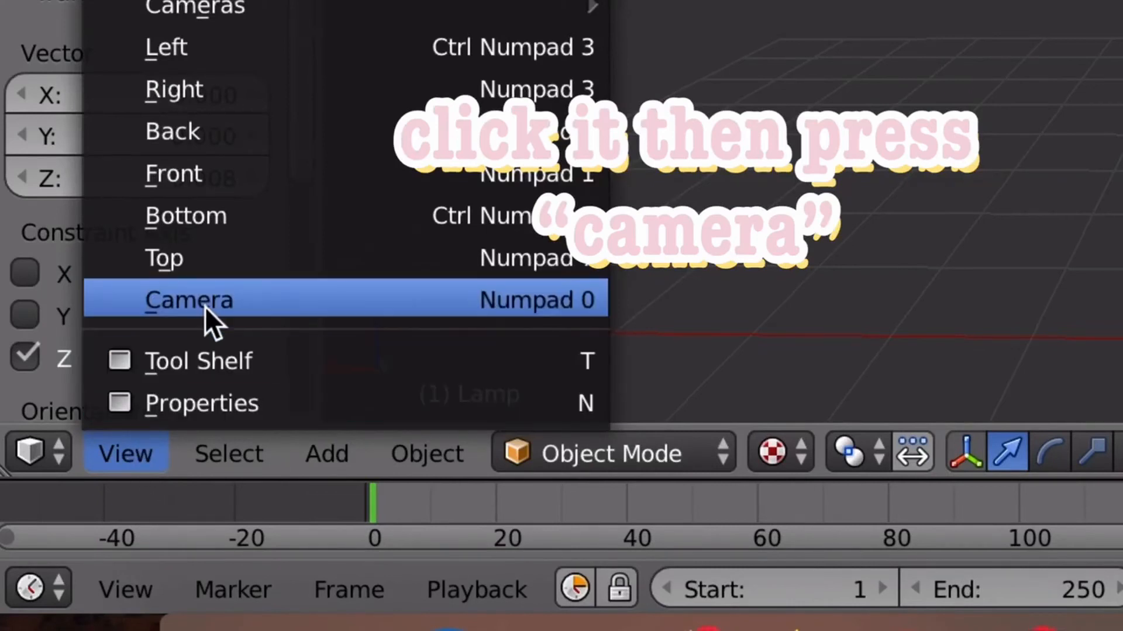
{"action": "left_click", "coordinate": [206, 304]}
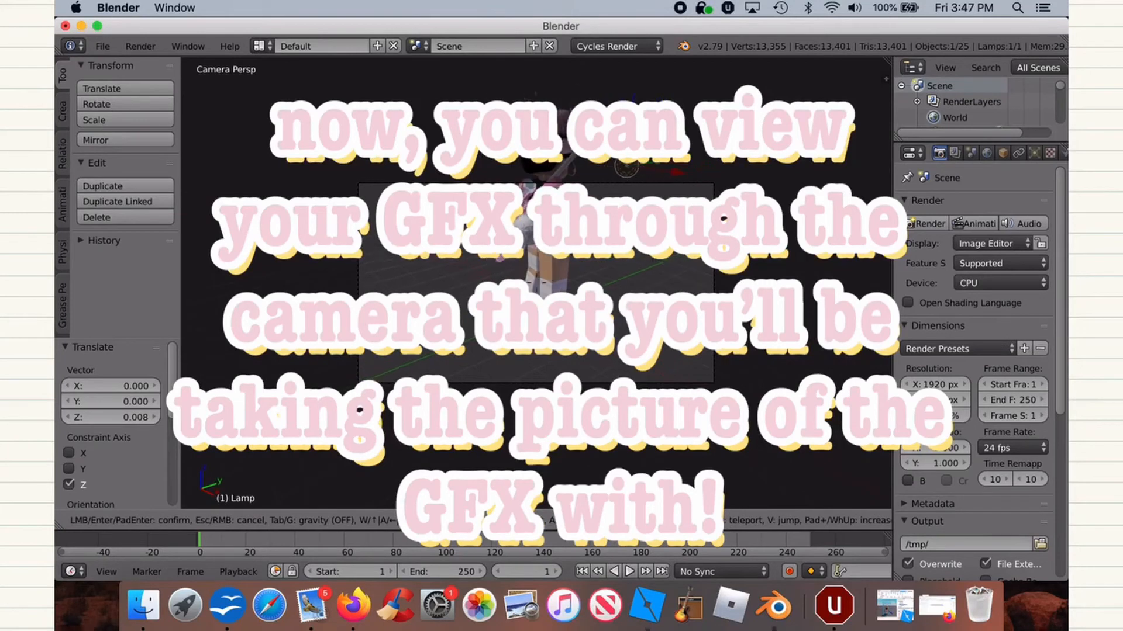
{"action": "key", "text": "d"}
{"action": "key", "text": "d"}
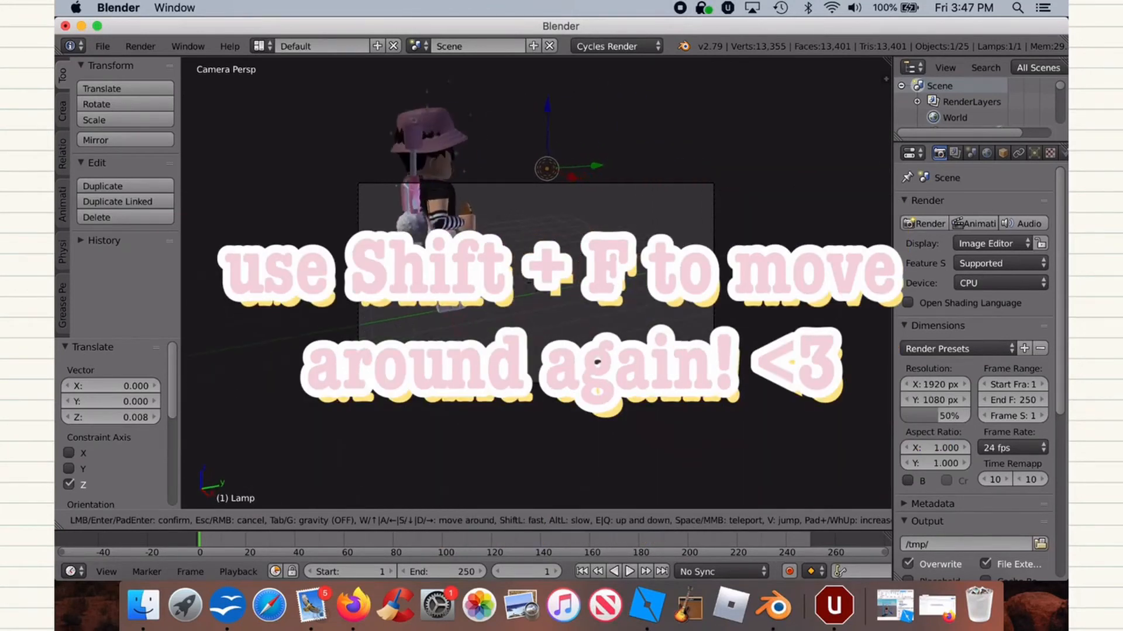
{"action": "key", "text": "d"}
{"action": "key", "text": "w"}
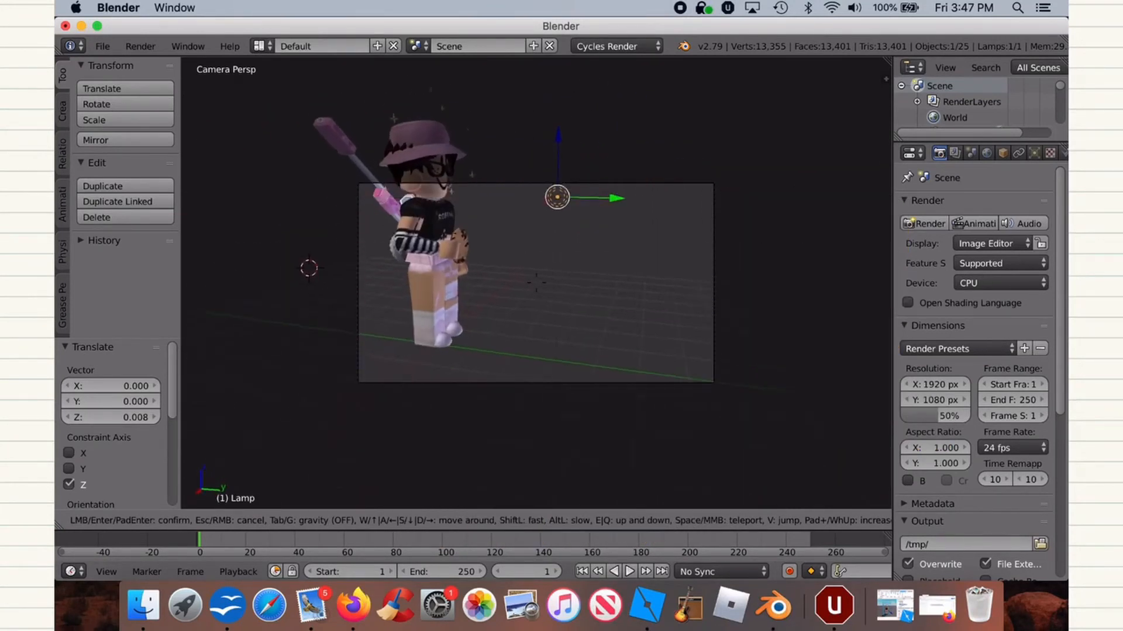
{"action": "key", "text": "d"}
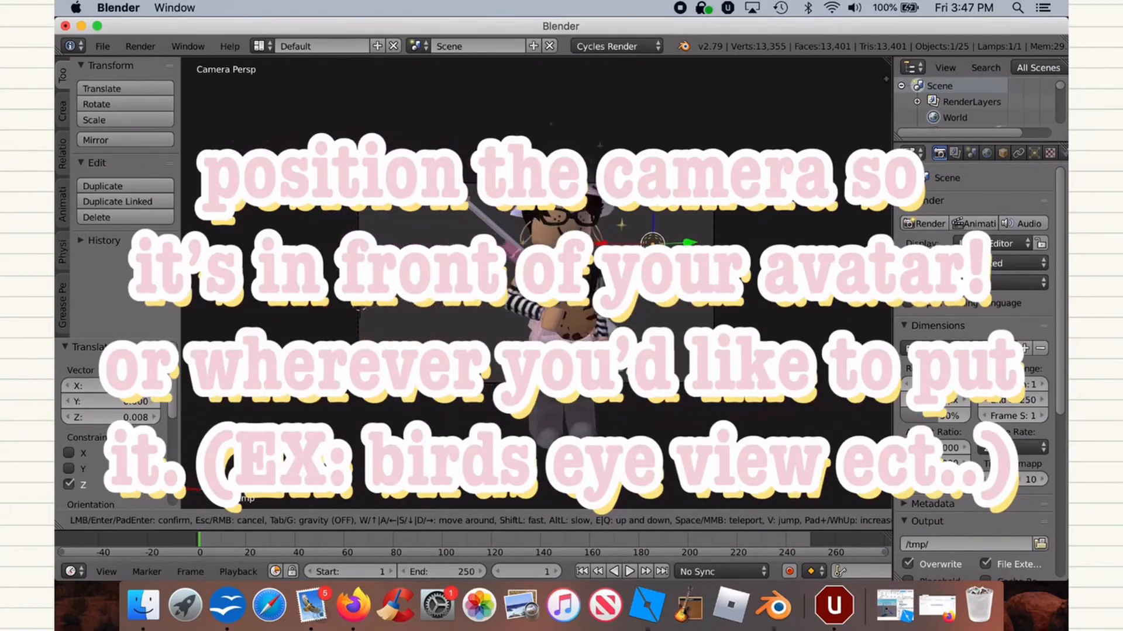
{"action": "key", "text": "s"}
{"action": "key", "text": "w"}
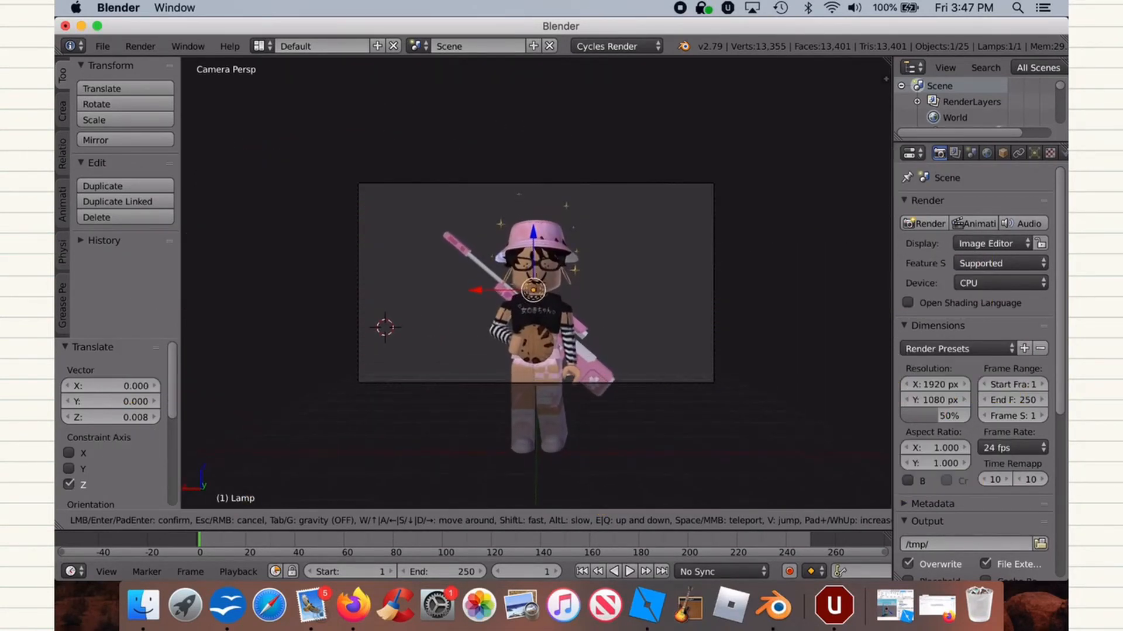
{"action": "left_click", "coordinate": [536, 283]}
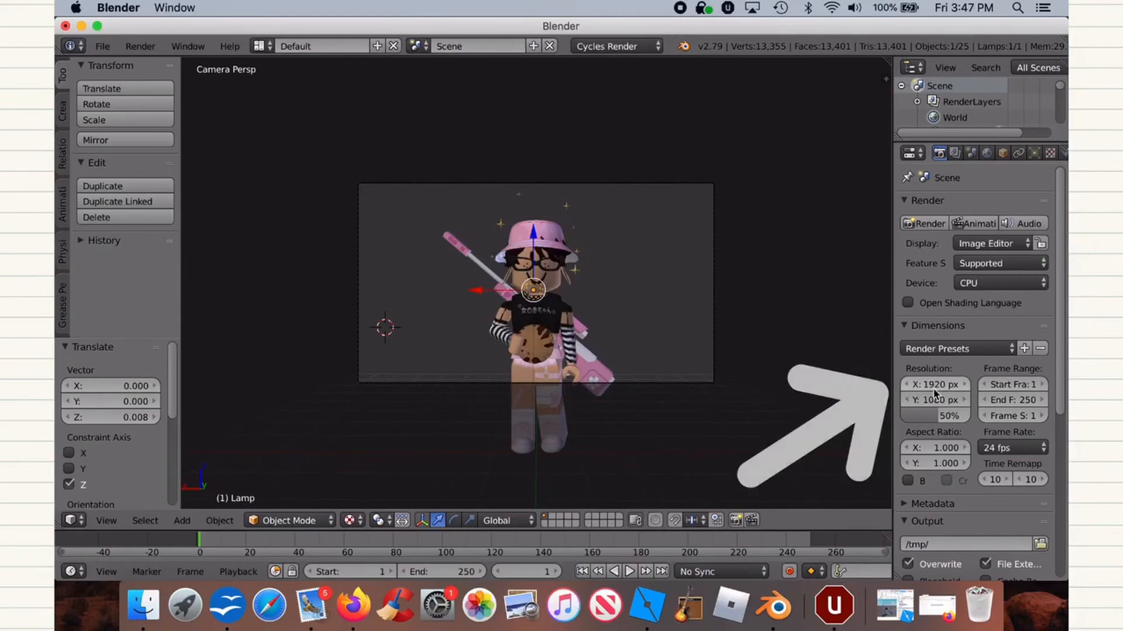
Step: Set the render resolution to 1000 px in X and 2000 px in Y
{"action": "left_click", "coordinate": [930, 384]}
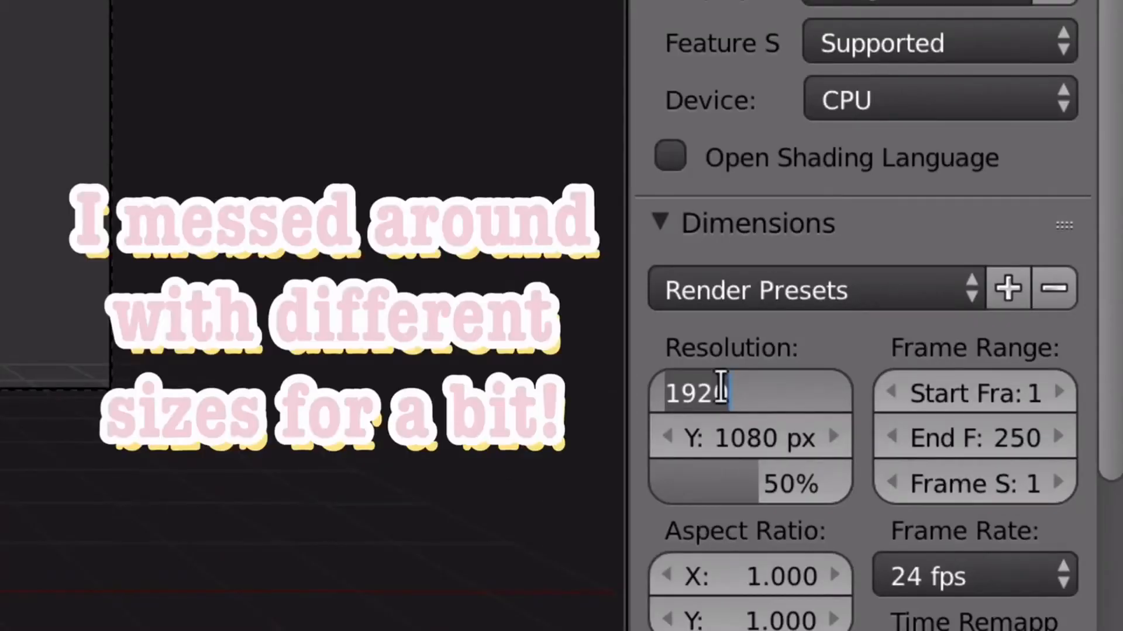
{"action": "key", "text": "BackSpace"}
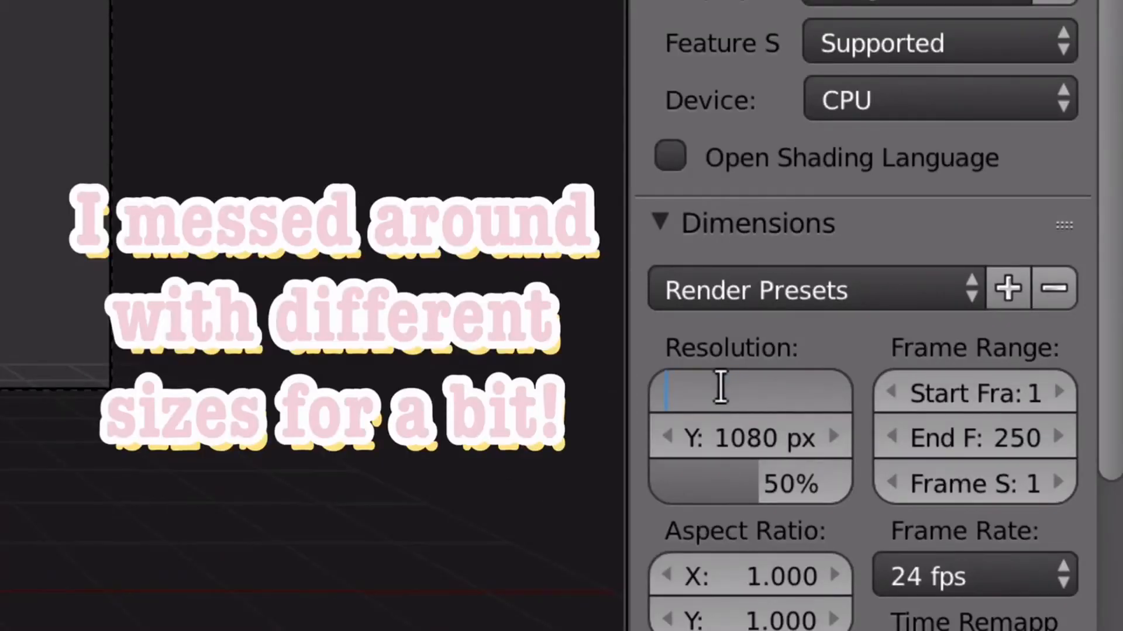
{"action": "type", "text": "1000"}
{"action": "key", "text": "Return"}
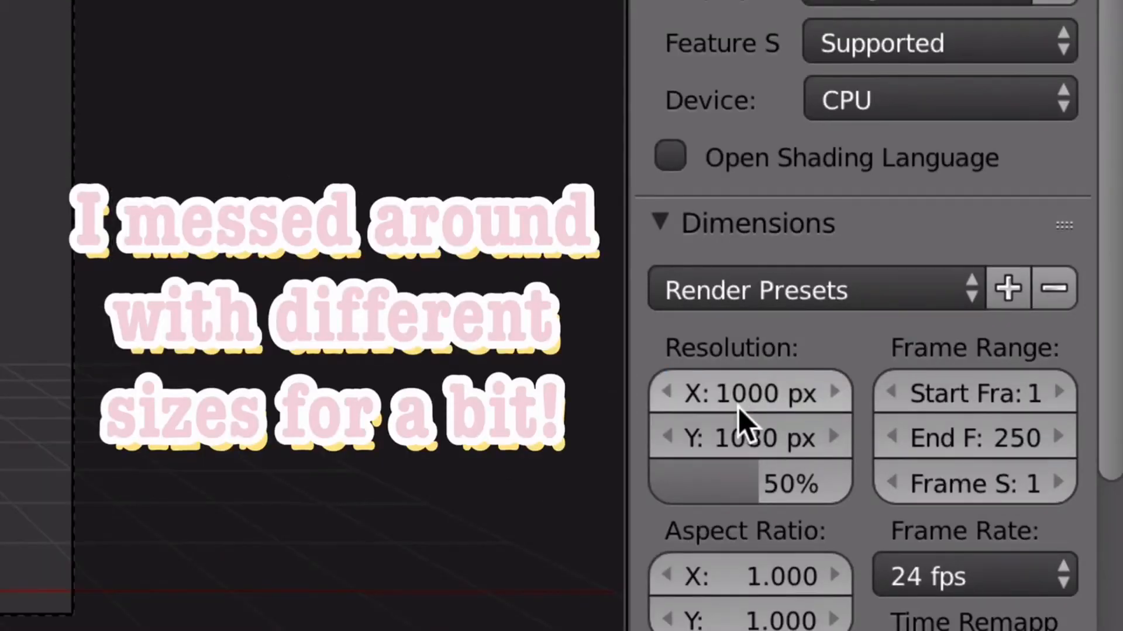
{"action": "left_click", "coordinate": [730, 430]}
{"action": "key", "text": "BackSpace"}
{"action": "type", "text": "2000"}
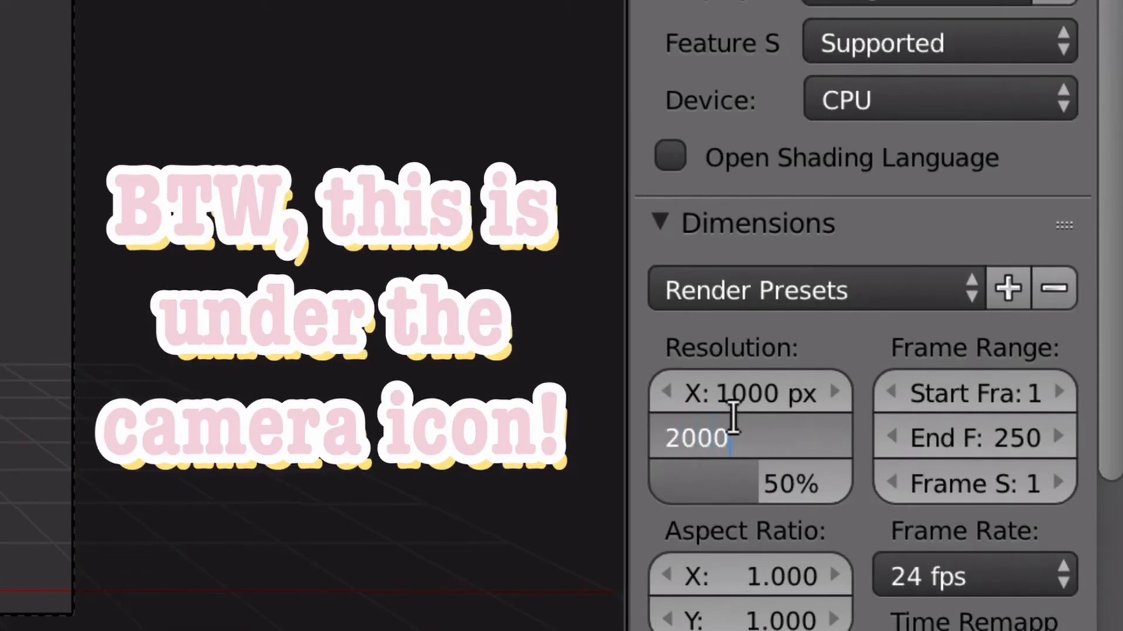
{"action": "key", "text": "Return"}
Step: Try a Y render resolution of 900 px, and reduce it to 800 px
{"action": "left_click", "coordinate": [738, 422]}
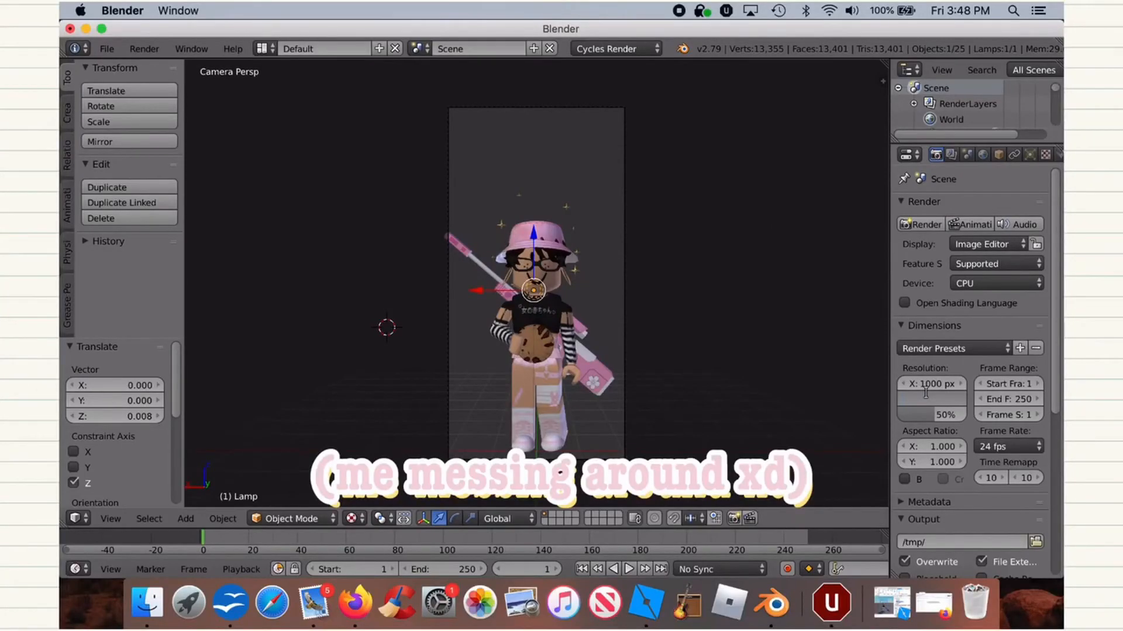
{"action": "key", "text": "Return"}
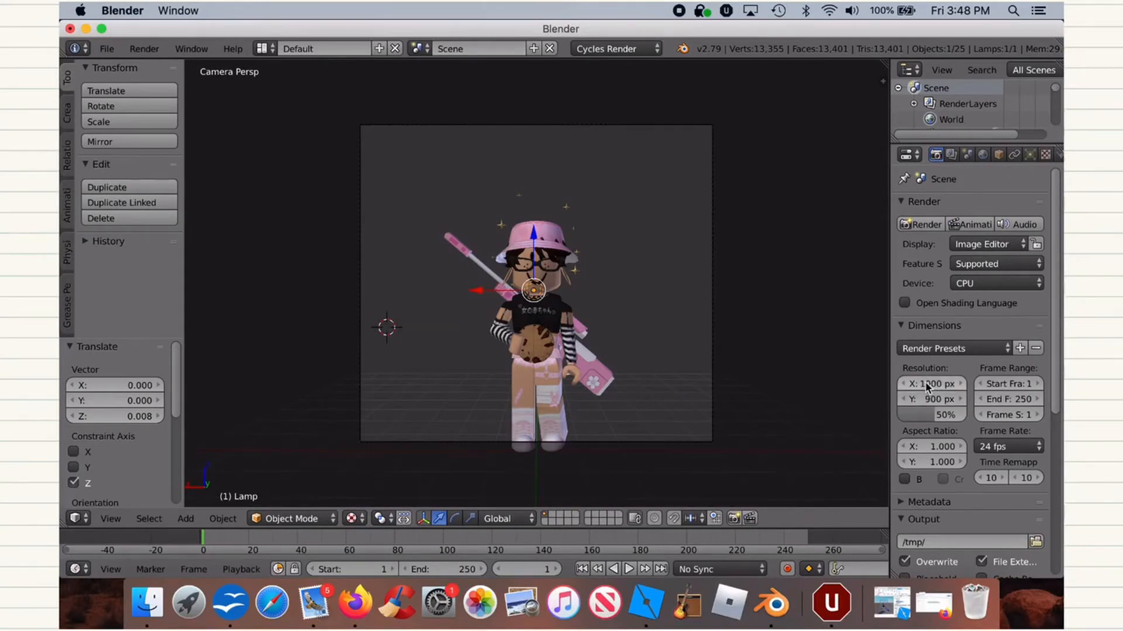
{"action": "left_click", "coordinate": [931, 397]}
{"action": "type", "text": "80"}
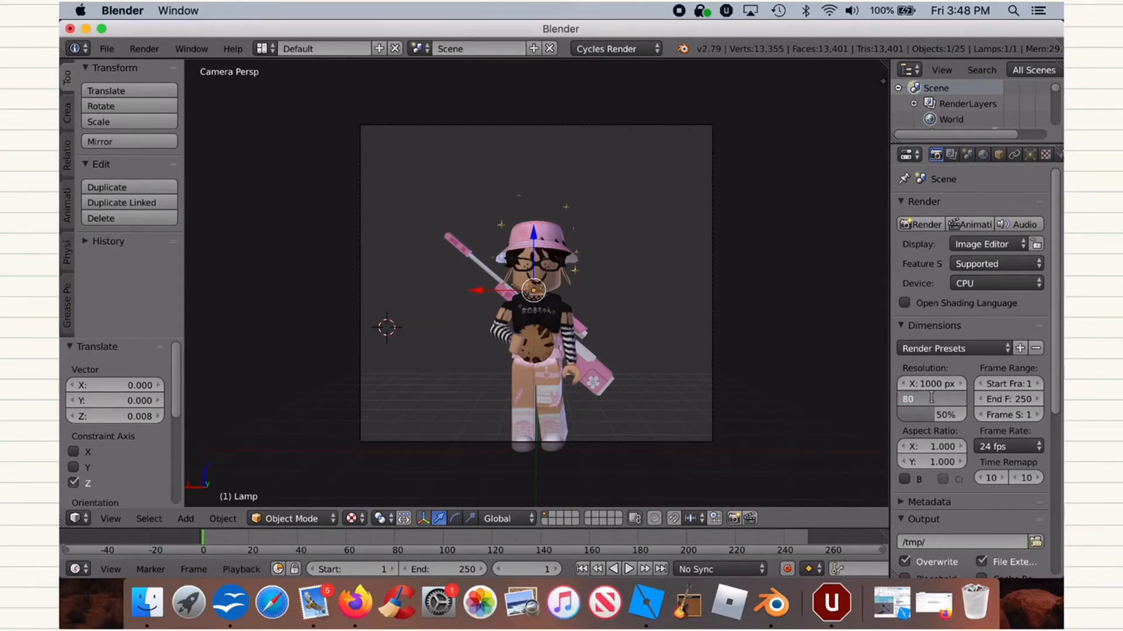
{"action": "type", "text": "0"}
{"action": "key", "text": "Return"}
Step: Set the X render resolution to 1500 px and fly the camera to frame the avatar's upper body from the front
{"action": "left_click", "coordinate": [942, 384]}
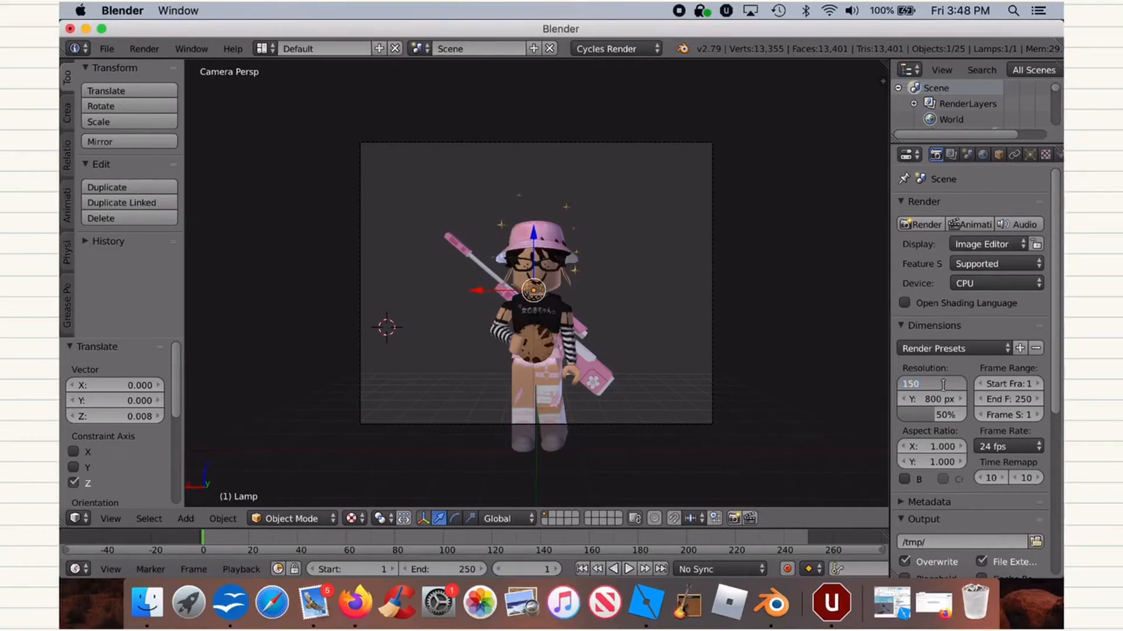
{"action": "key", "text": "Return"}
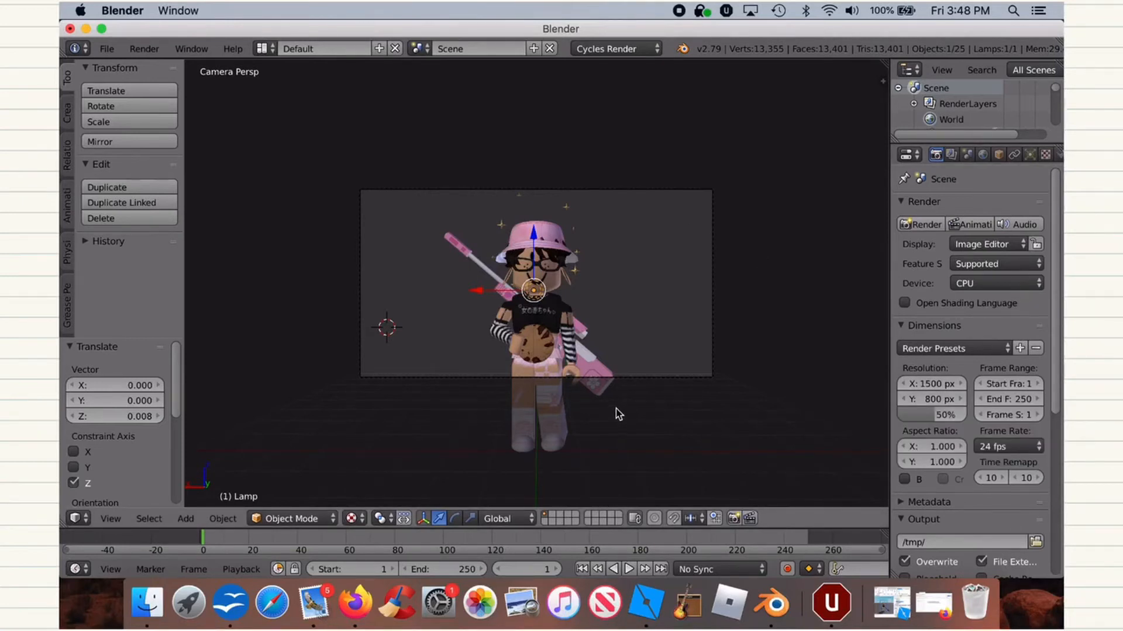
{"action": "key", "text": "shift+f"}
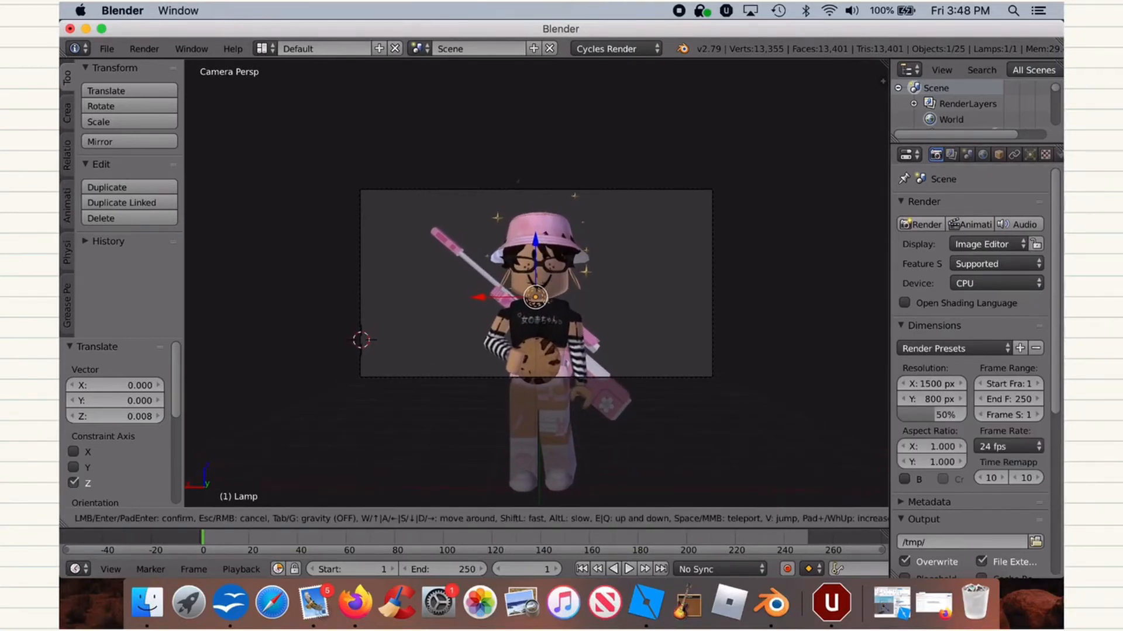
{"action": "key", "text": "s"}
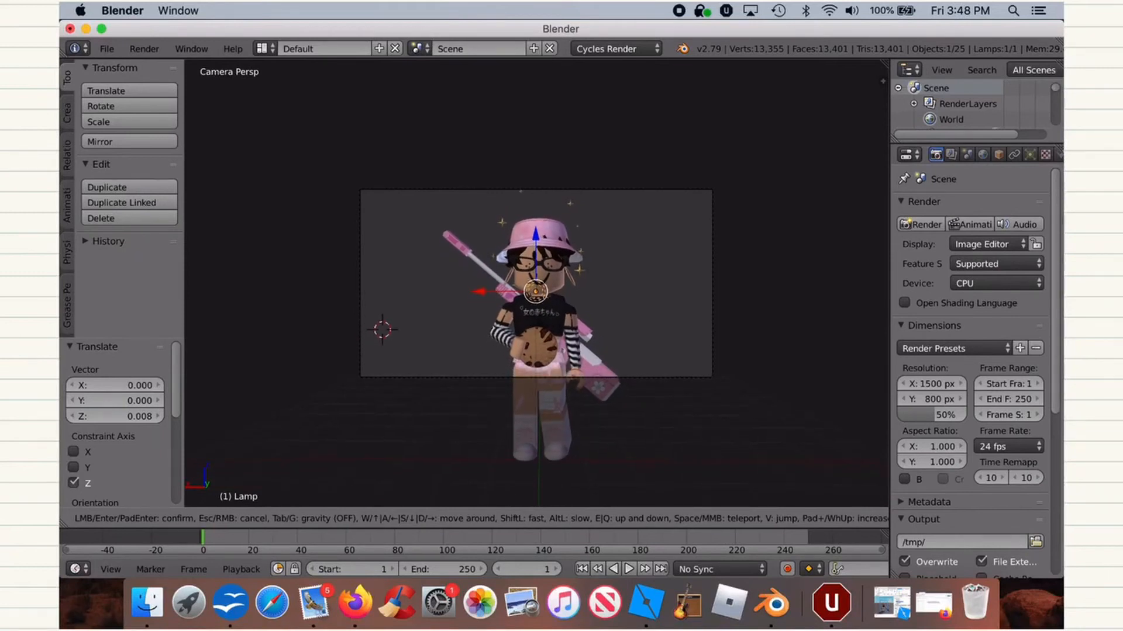
{"action": "left_click", "coordinate": [537, 290]}
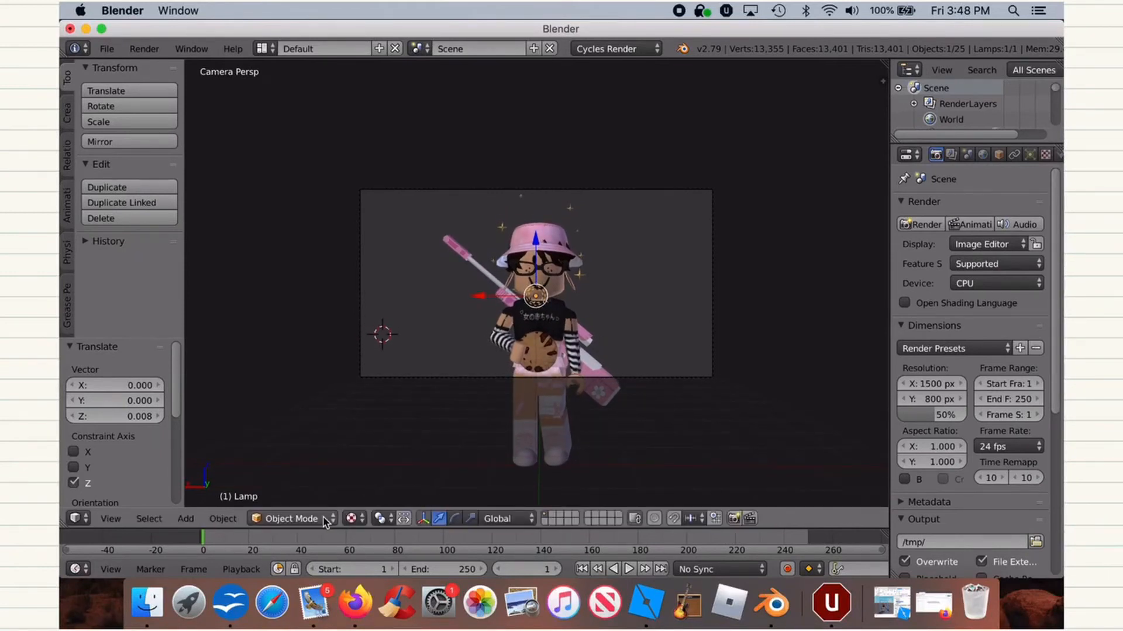
Step: Switch the viewport to Rendered shading and try a Film exposure of 4.33 for the avatar
{"action": "left_click", "coordinate": [352, 519]}
{"action": "left_click", "coordinate": [386, 416]}
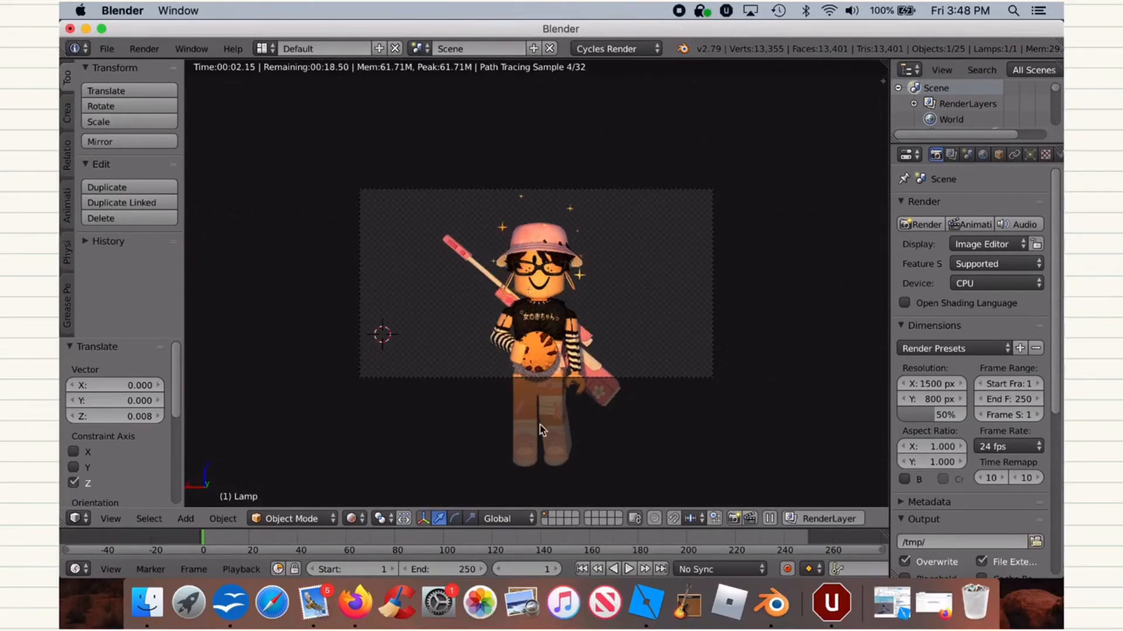
{"action": "scroll", "coordinate": [958, 433], "scroll_direction": "down", "scroll_amount": 10}
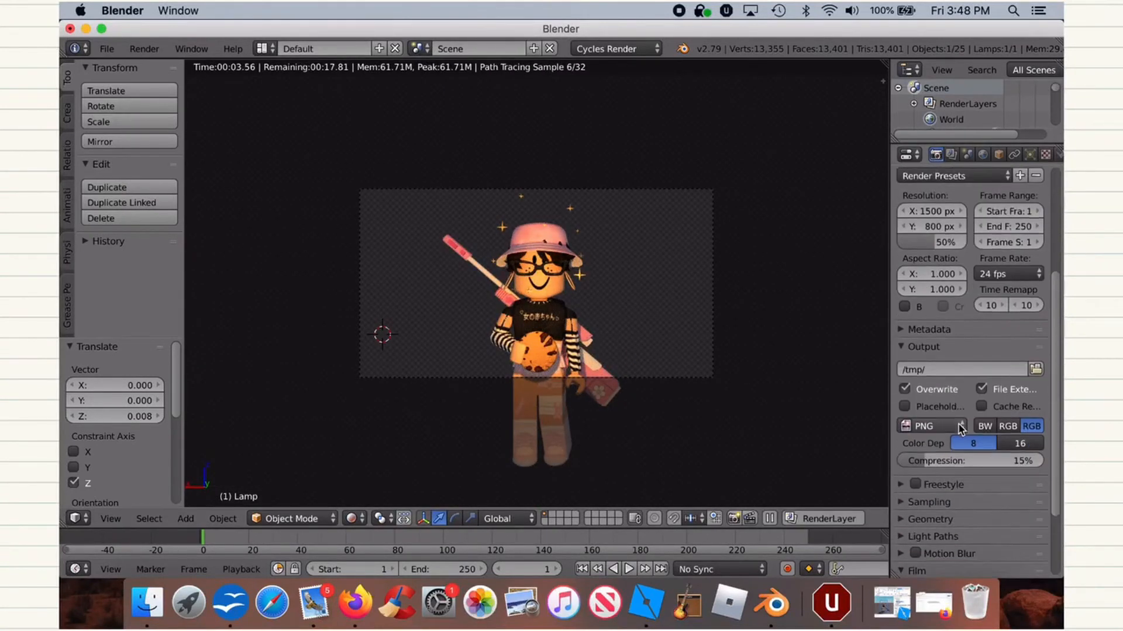
{"action": "left_click", "coordinate": [940, 494]}
{"action": "key", "text": "BackSpace"}
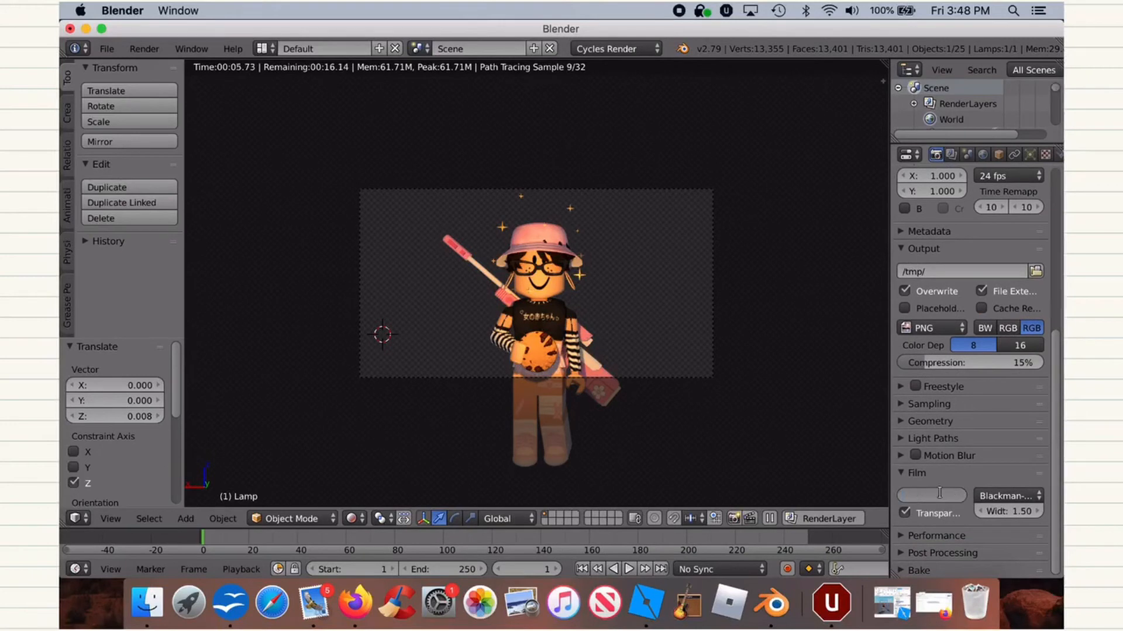
{"action": "type", "text": "4.33"}
{"action": "key", "text": "Return"}
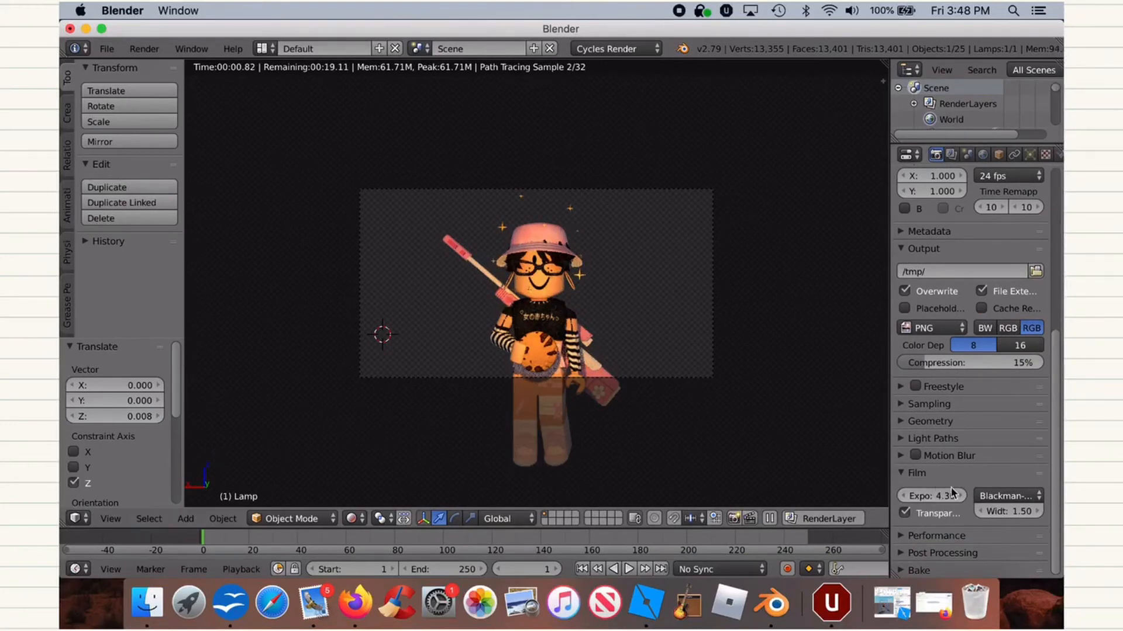
Step: Lower the Film exposure to 1.09 as a test, and set it to 3
{"action": "left_click_drag", "start_coordinate": [954, 503], "coordinate": [912, 503]}
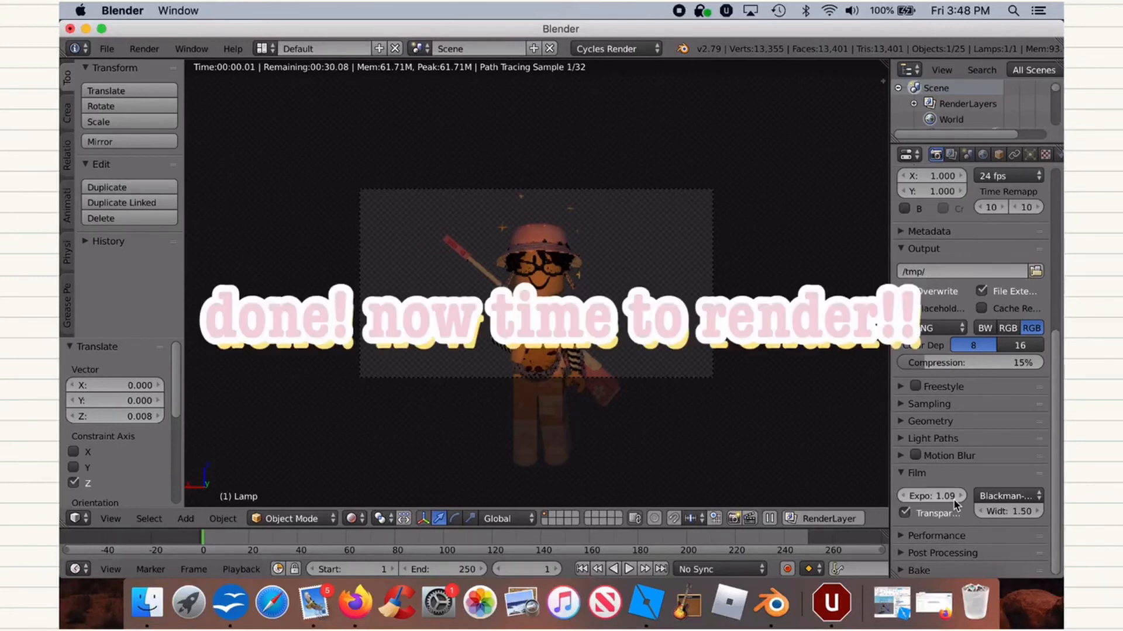
{"action": "left_click", "coordinate": [951, 501]}
{"action": "type", "text": "3"}
{"action": "key", "text": "Return"}
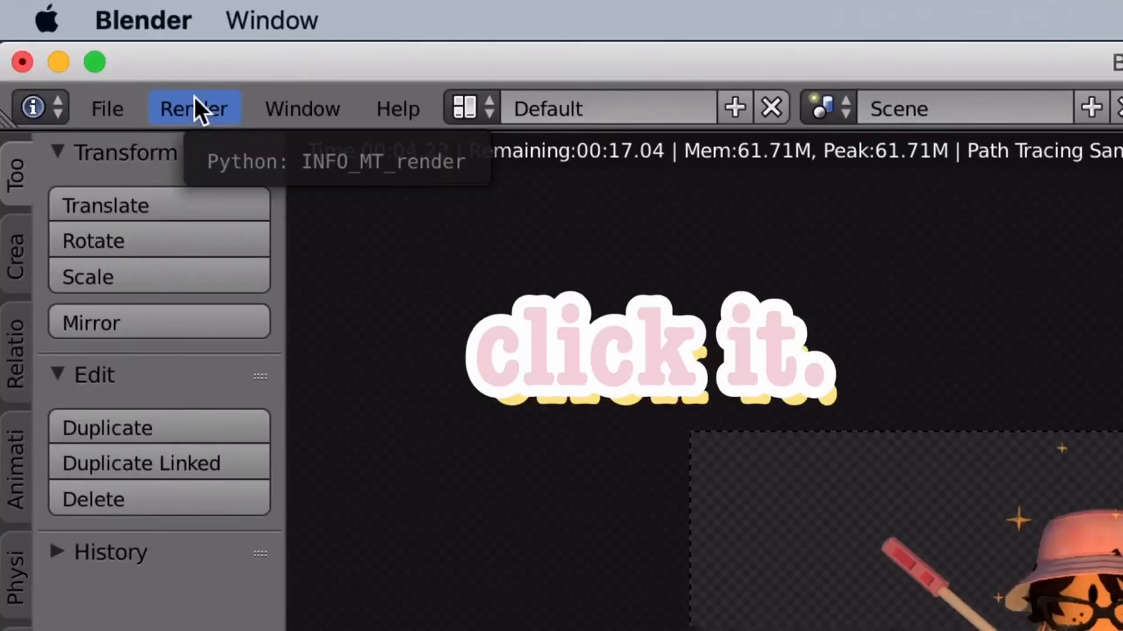
Step: Render the still image and save the result to the Desktop as maxcookie.png
{"action": "left_click", "coordinate": [194, 97]}
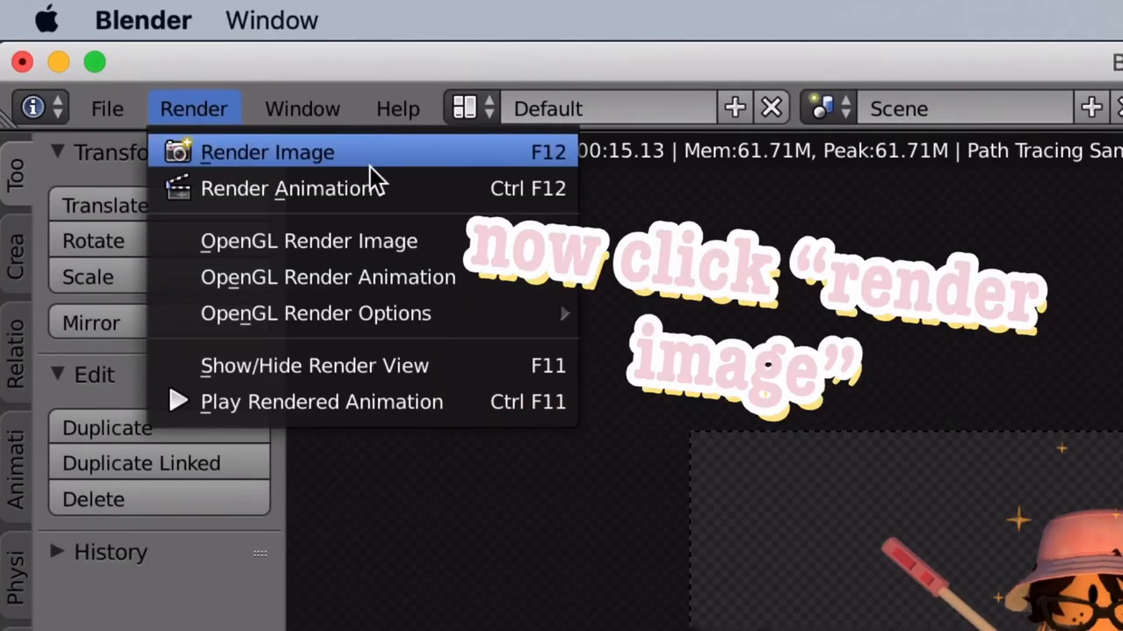
{"action": "left_click", "coordinate": [357, 146]}
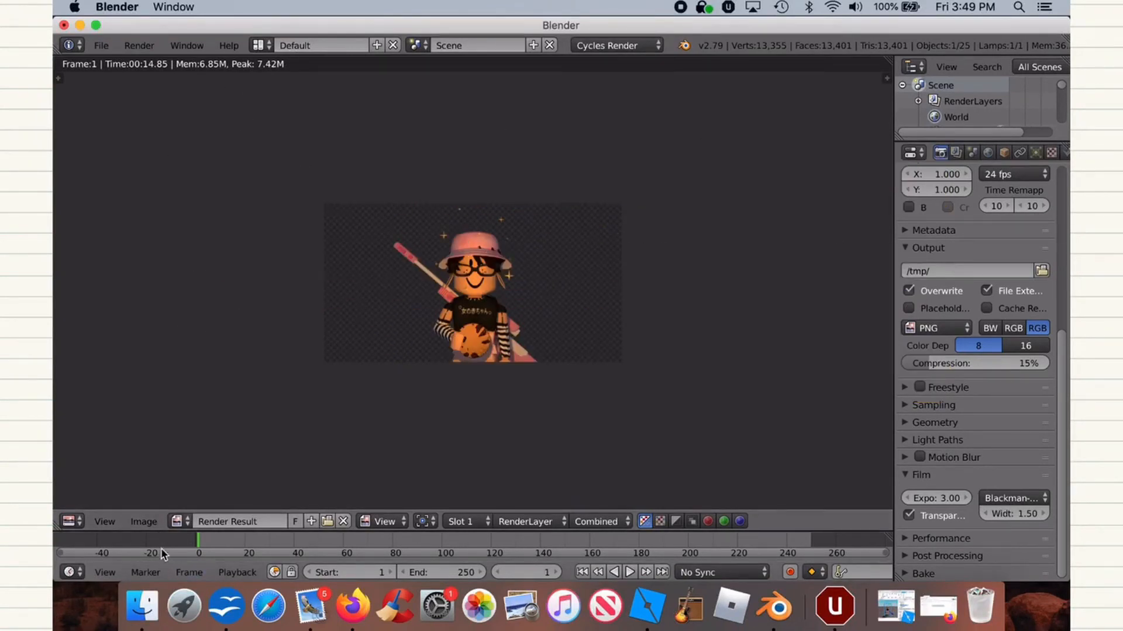
{"action": "left_click", "coordinate": [147, 522]}
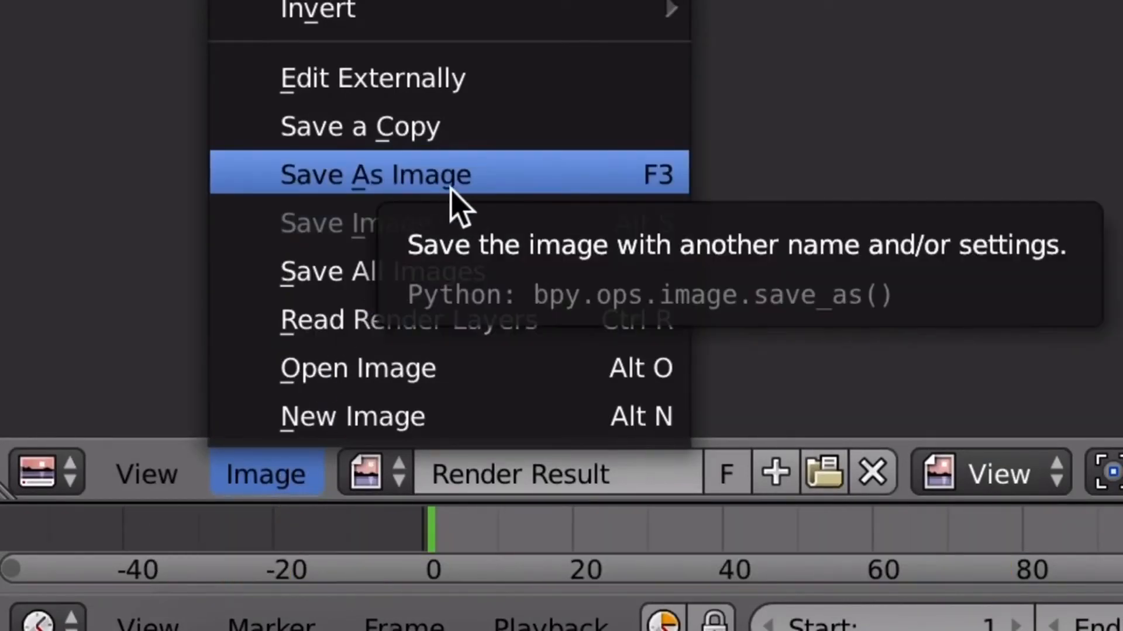
{"action": "left_click", "coordinate": [413, 179]}
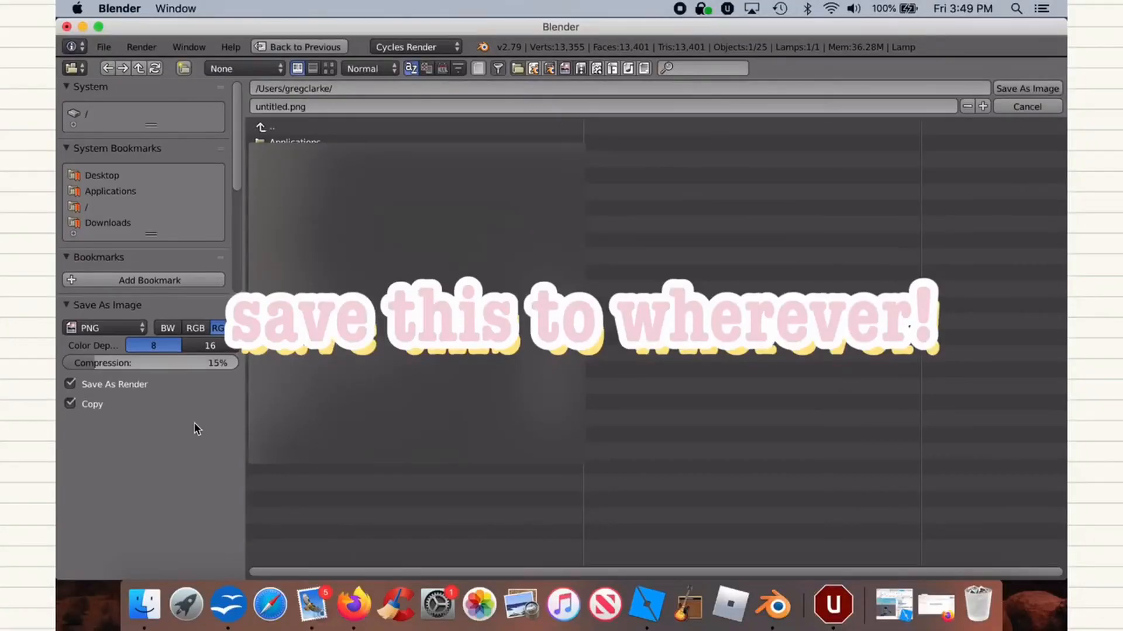
{"action": "left_click", "coordinate": [153, 187]}
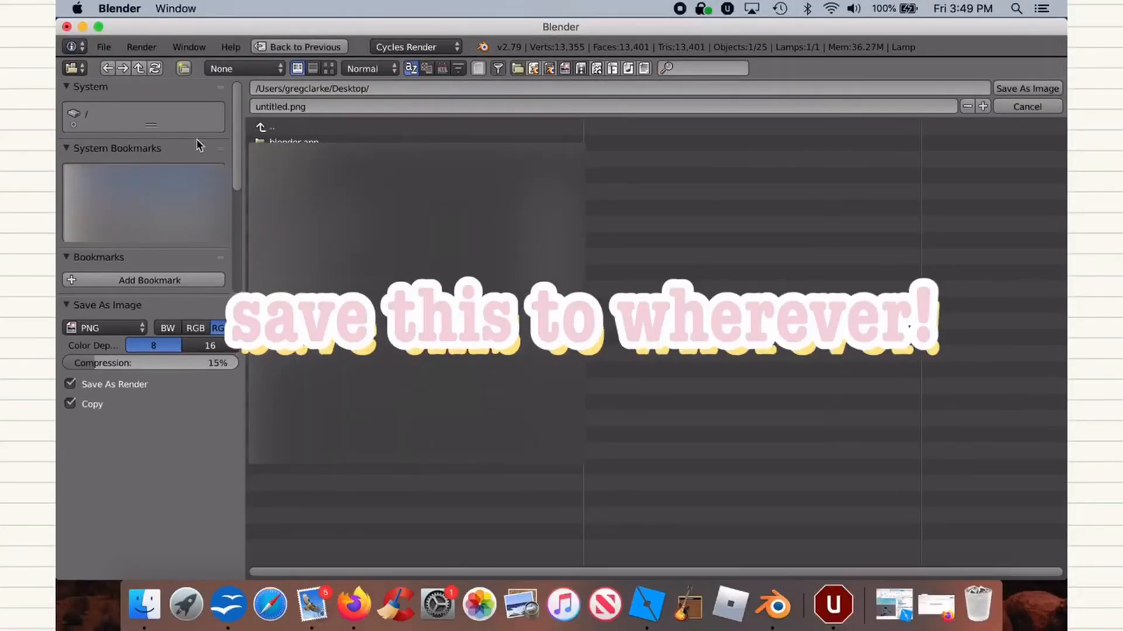
{"action": "left_click", "coordinate": [318, 105]}
{"action": "key", "text": "BackSpace"}
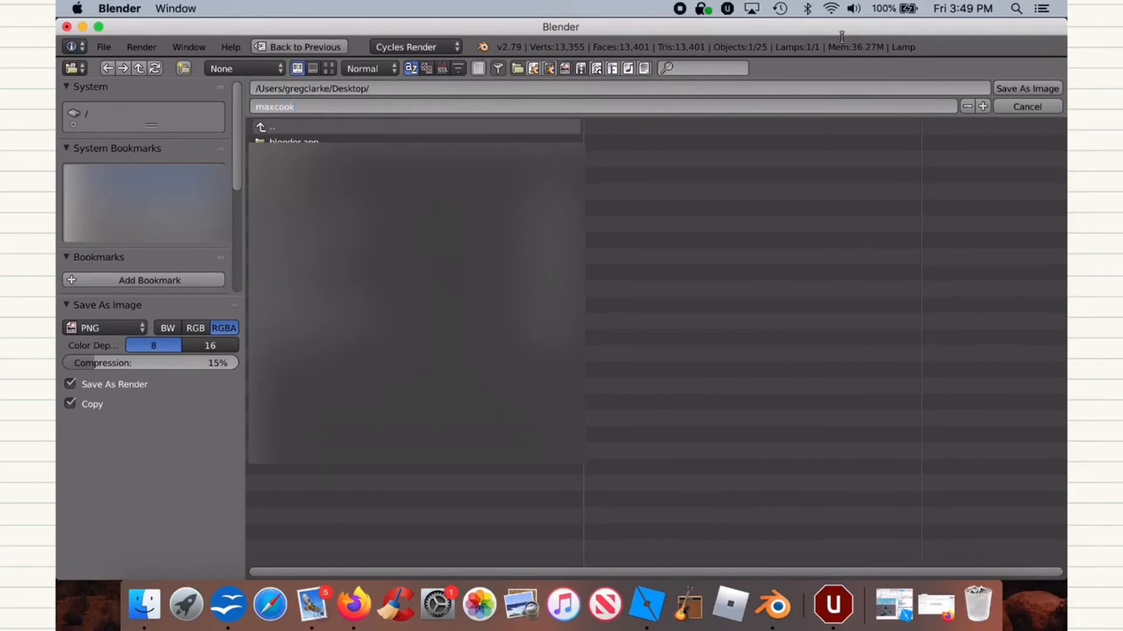
{"action": "key", "text": "Return"}
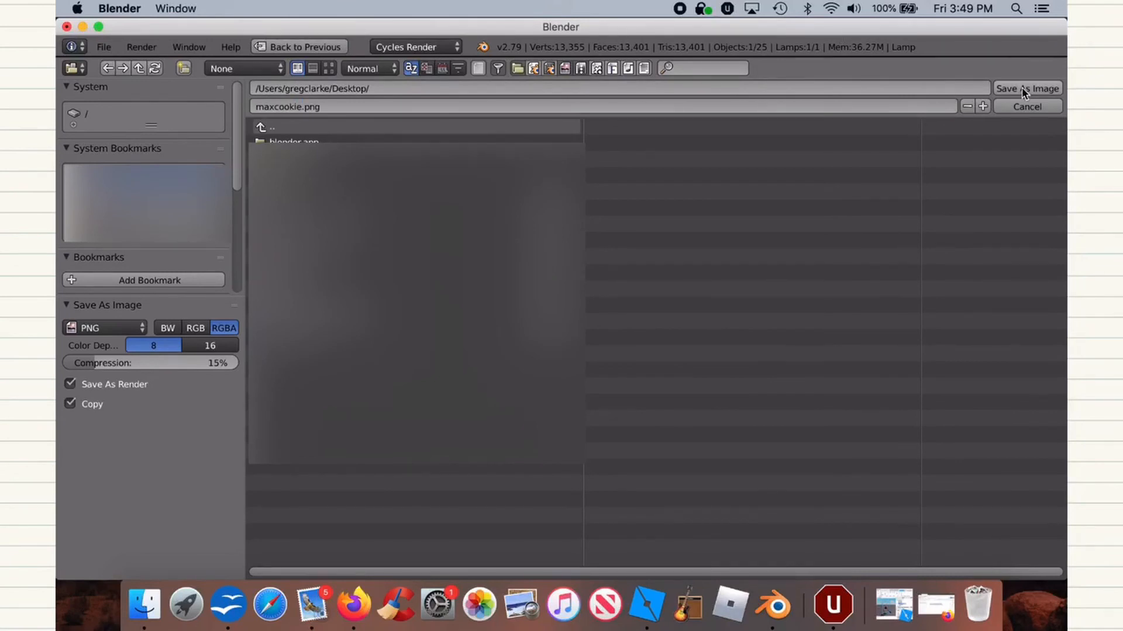
{"action": "left_click", "coordinate": [1025, 89]}
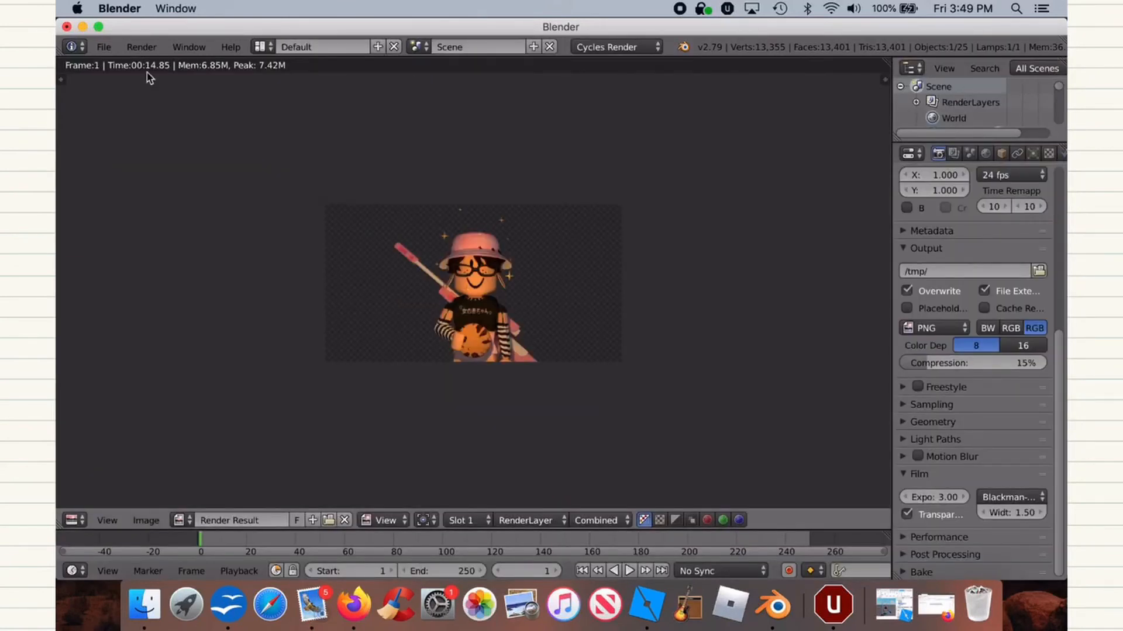
Step: Minimize Blender and examine the saved maxcookie.png from the desktop in Preview, enlarging its window and reopening the file once
{"action": "left_click", "coordinate": [83, 27]}
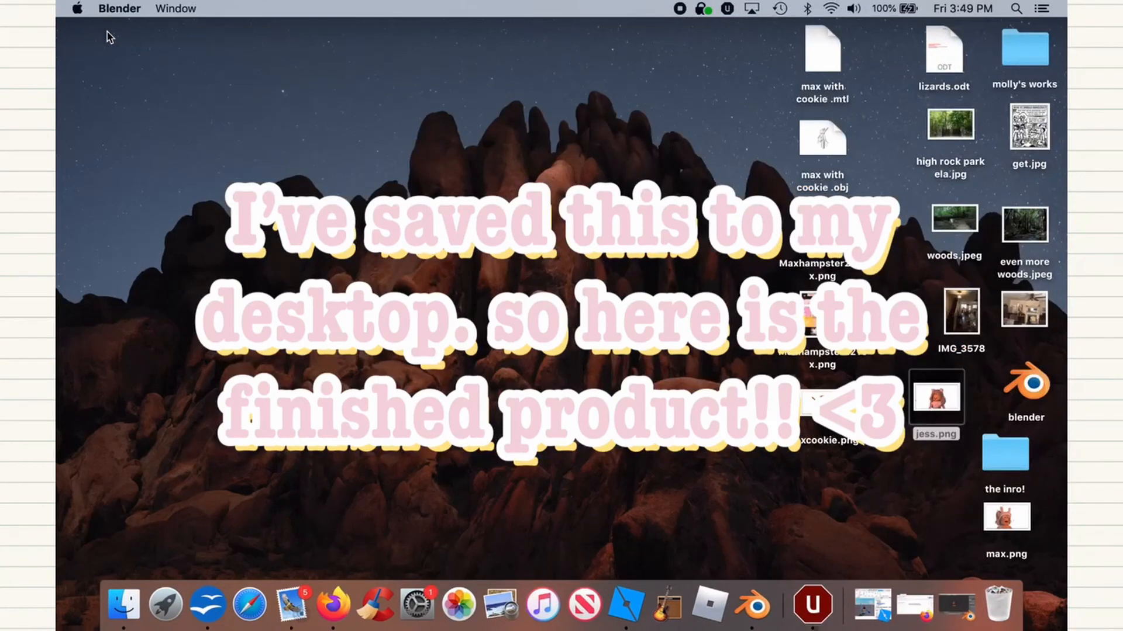
{"action": "double_click", "coordinate": [825, 409]}
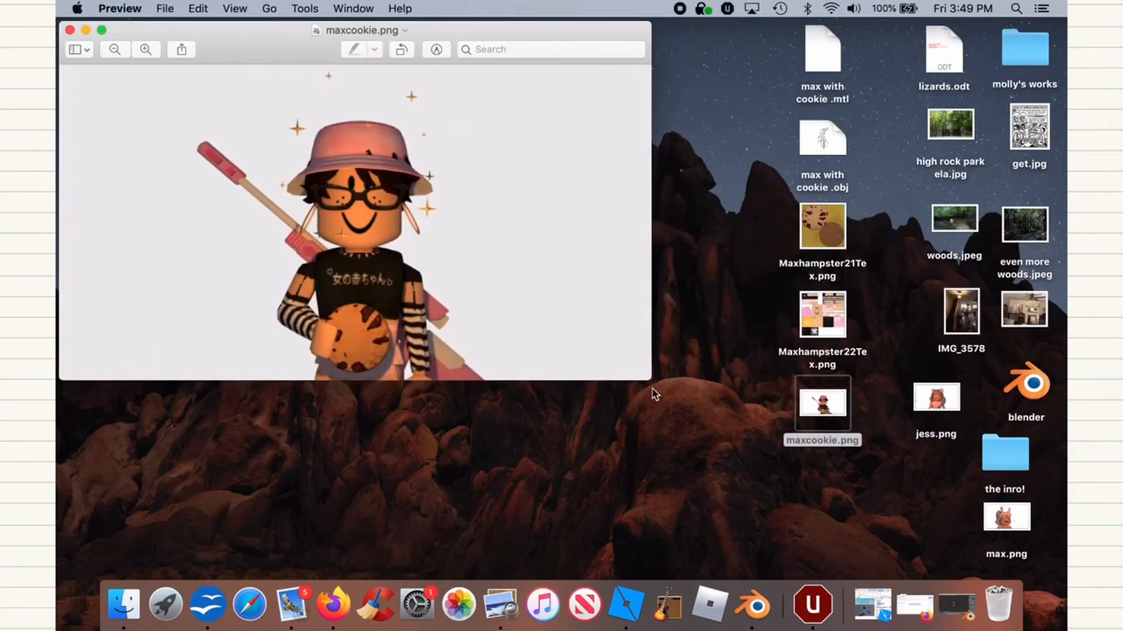
{"action": "left_click_drag", "start_coordinate": [642, 380], "coordinate": [717, 433]}
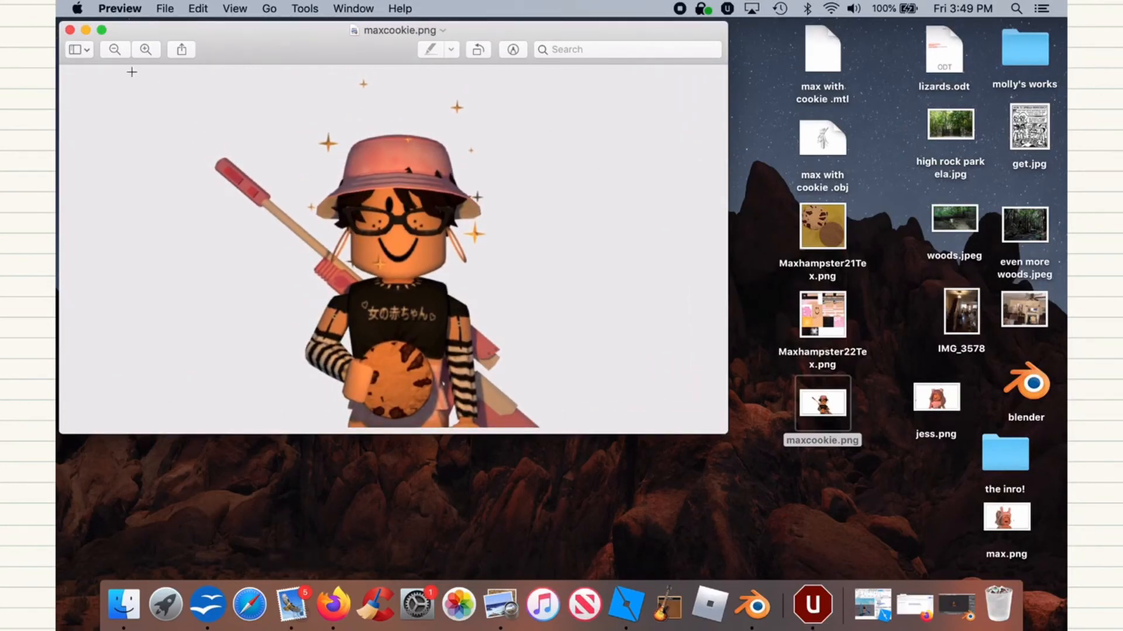
{"action": "left_click", "coordinate": [69, 29]}
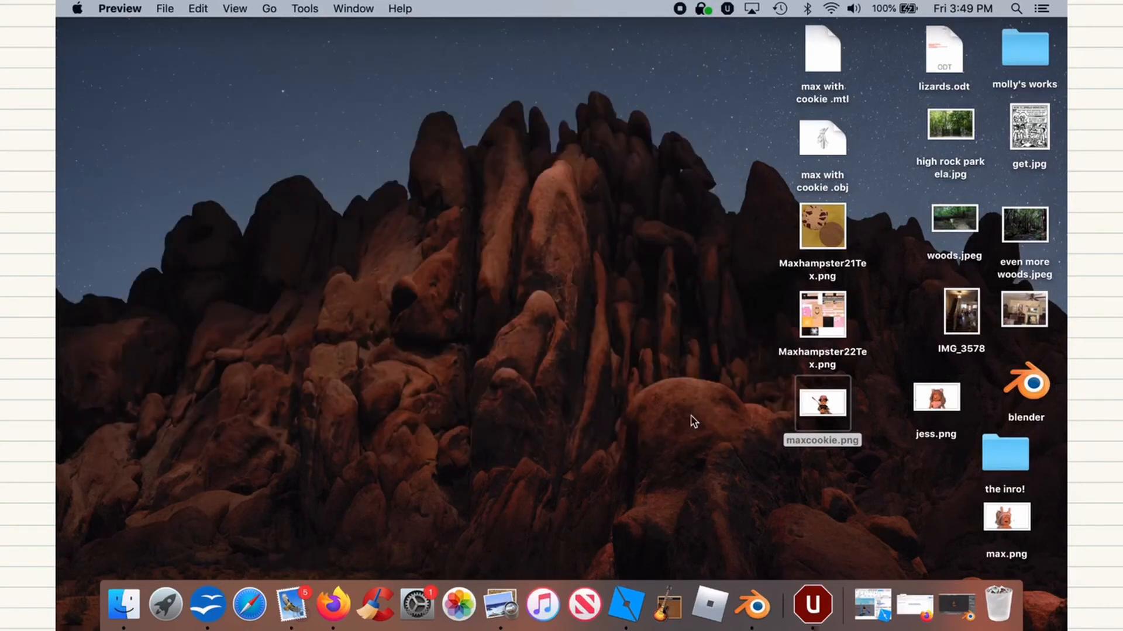
{"action": "double_click", "coordinate": [836, 417]}
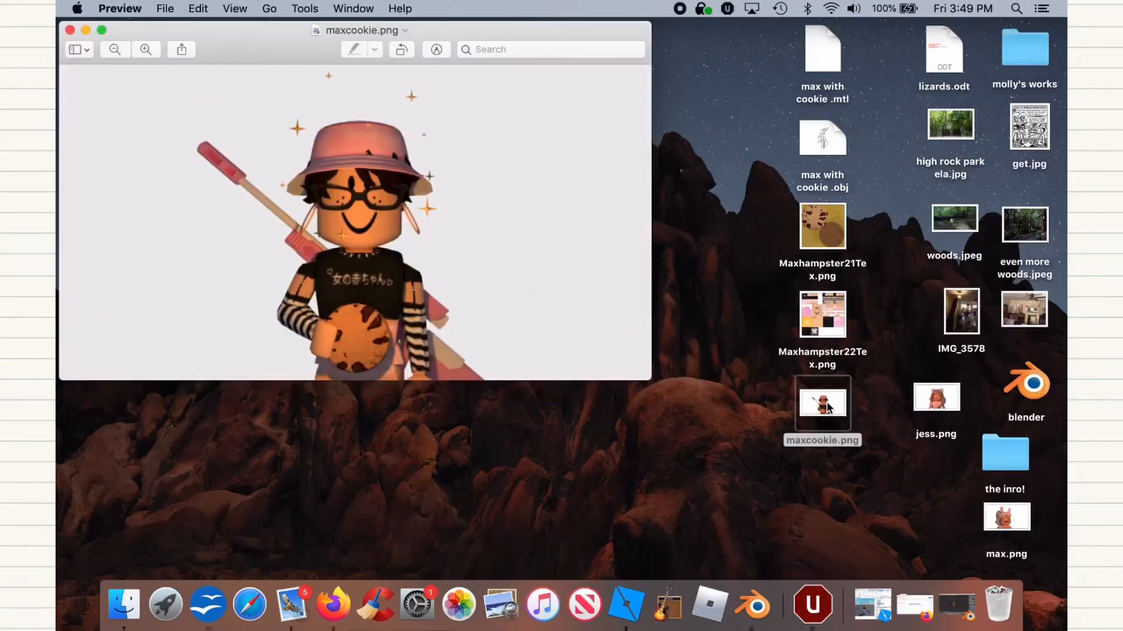
{"action": "left_click", "coordinate": [188, 47]}
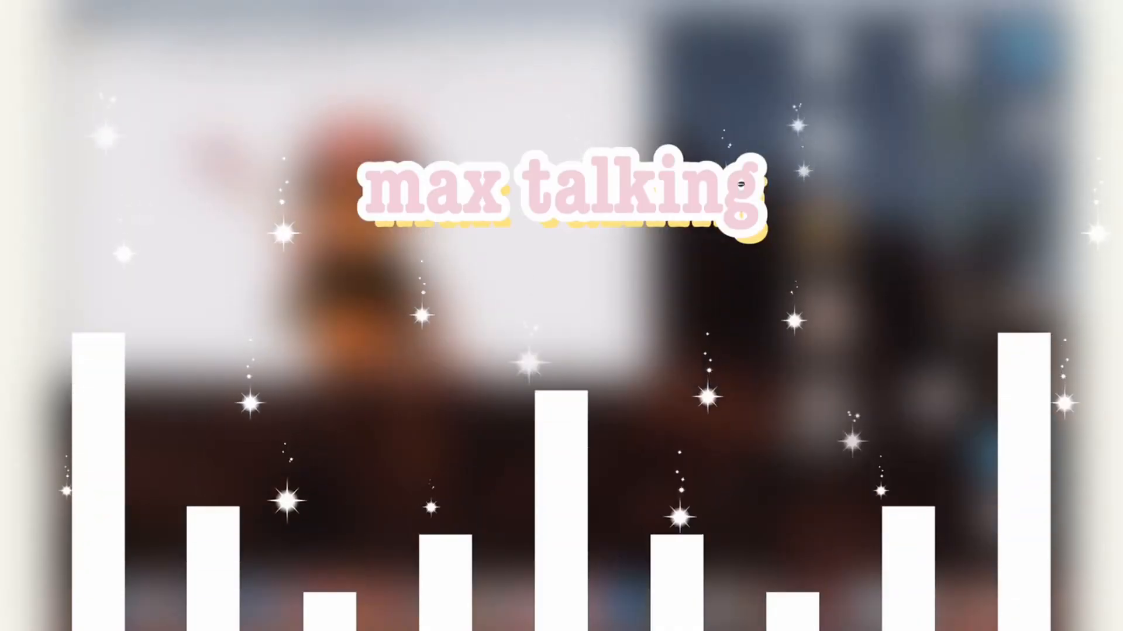